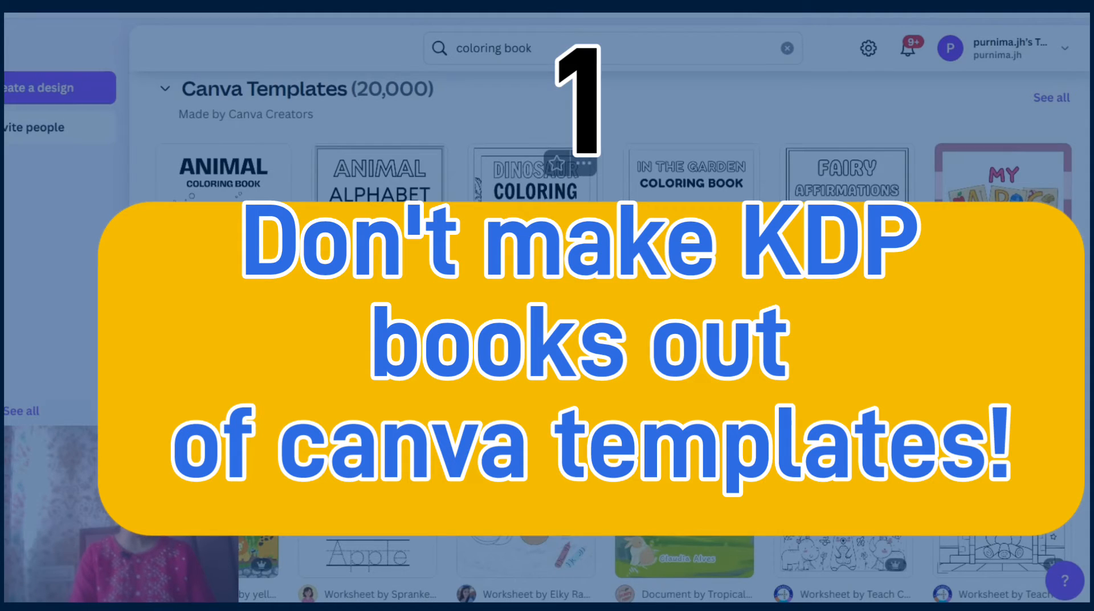
# Open the Dinosaur Coloring template from the coloring book search results for editing and review its opening pages
pyautogui.click(536, 228)
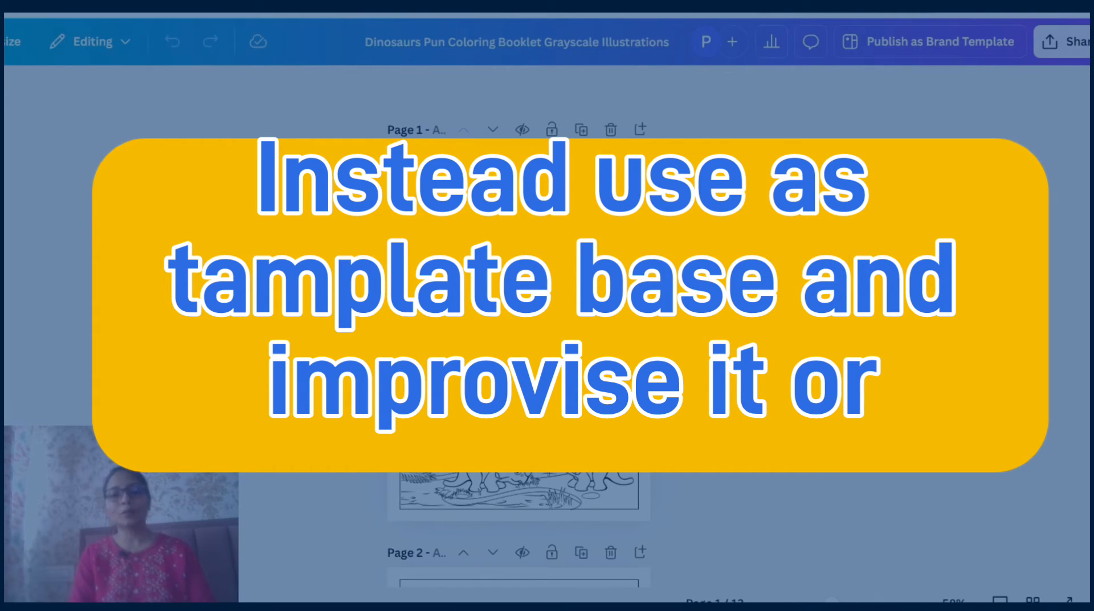
pyautogui.scroll(-2, 519, 342)
pyautogui.scroll(-4, 519, 342)
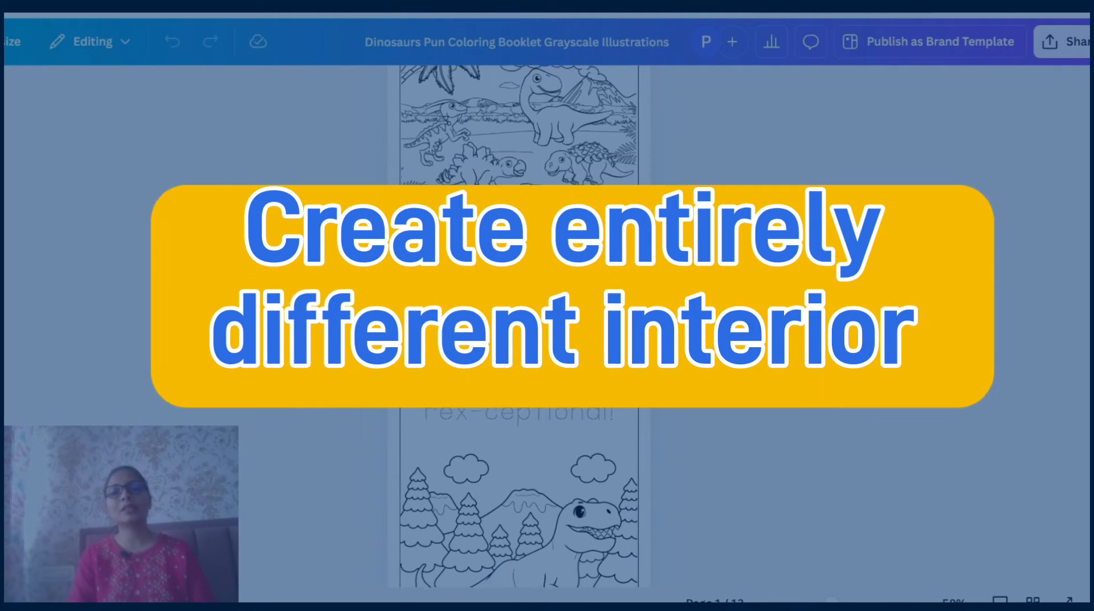
pyautogui.scroll(10, 518, 342)
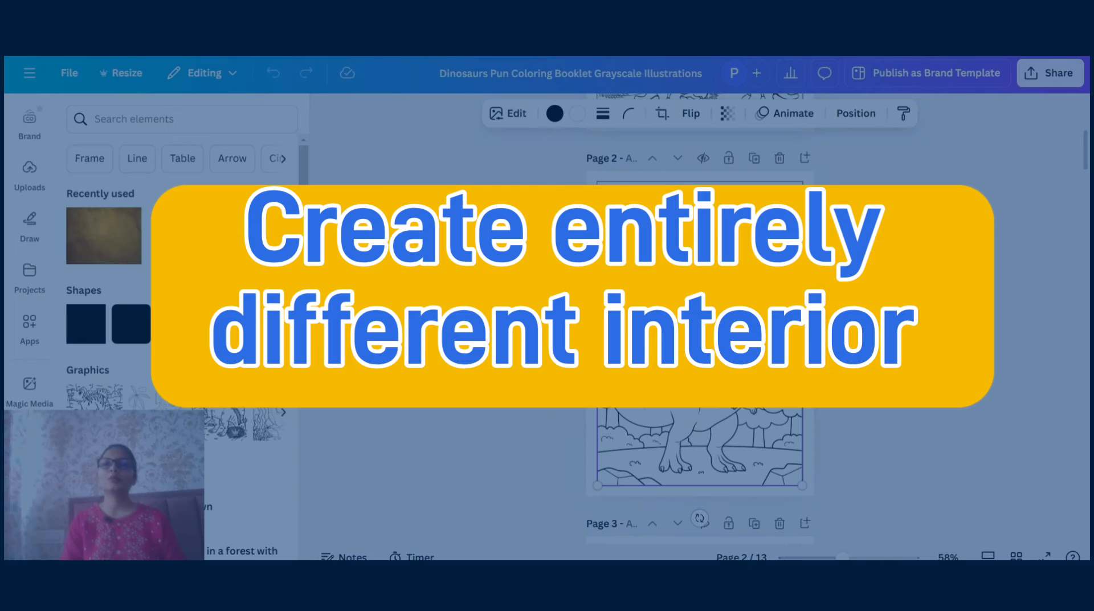
pyautogui.scroll(-4, 564, 268)
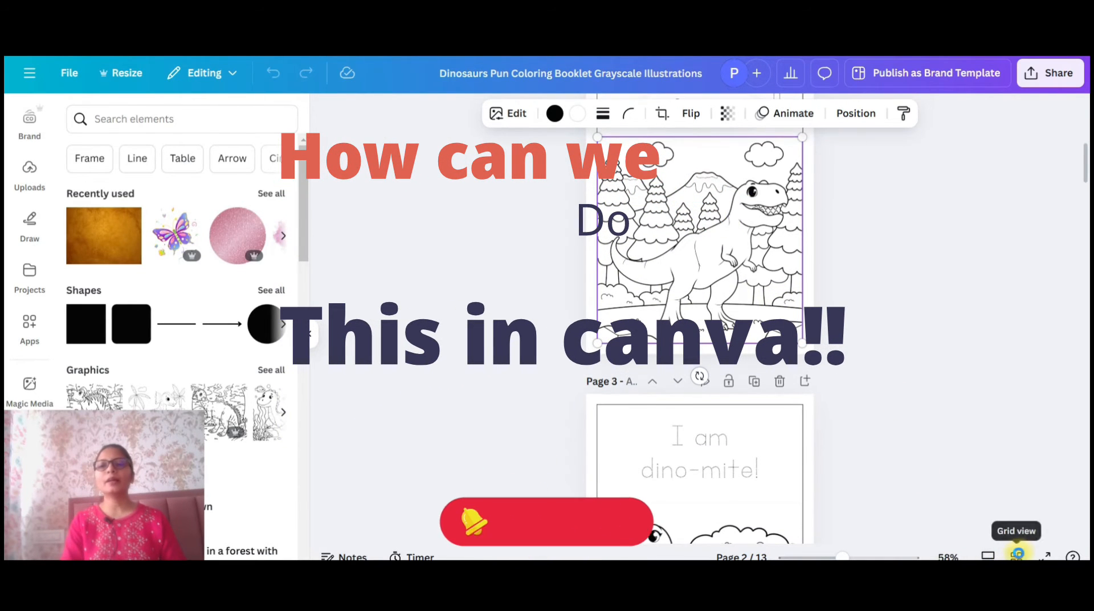
# Review all booklet pages in grid view and open page 2 for editing
pyautogui.click(1017, 555)
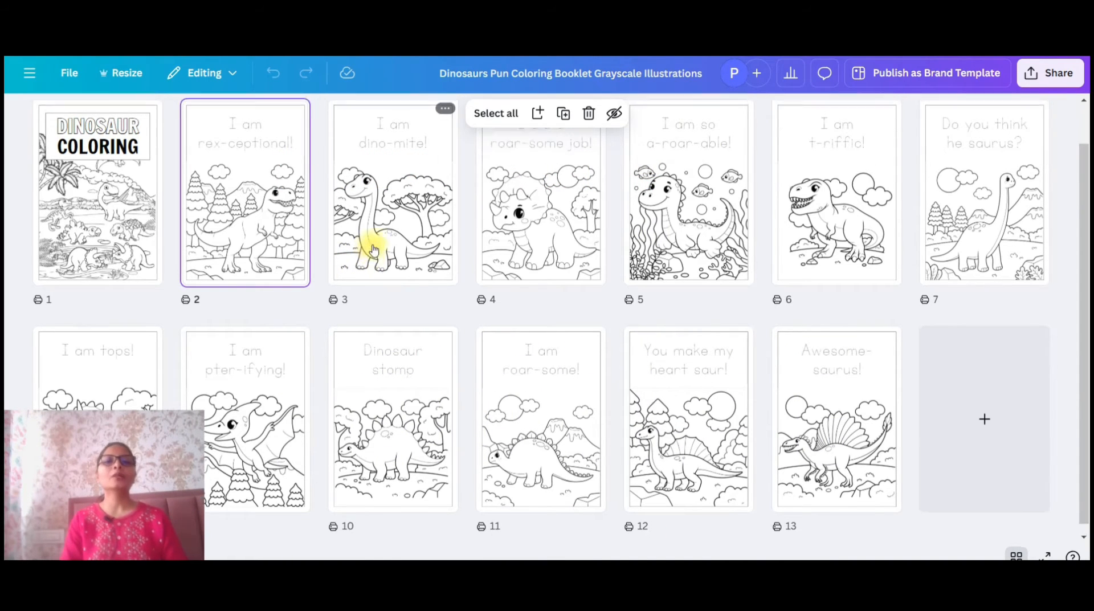
pyautogui.scroll(1, 342, 273)
pyautogui.doubleClick(259, 283)
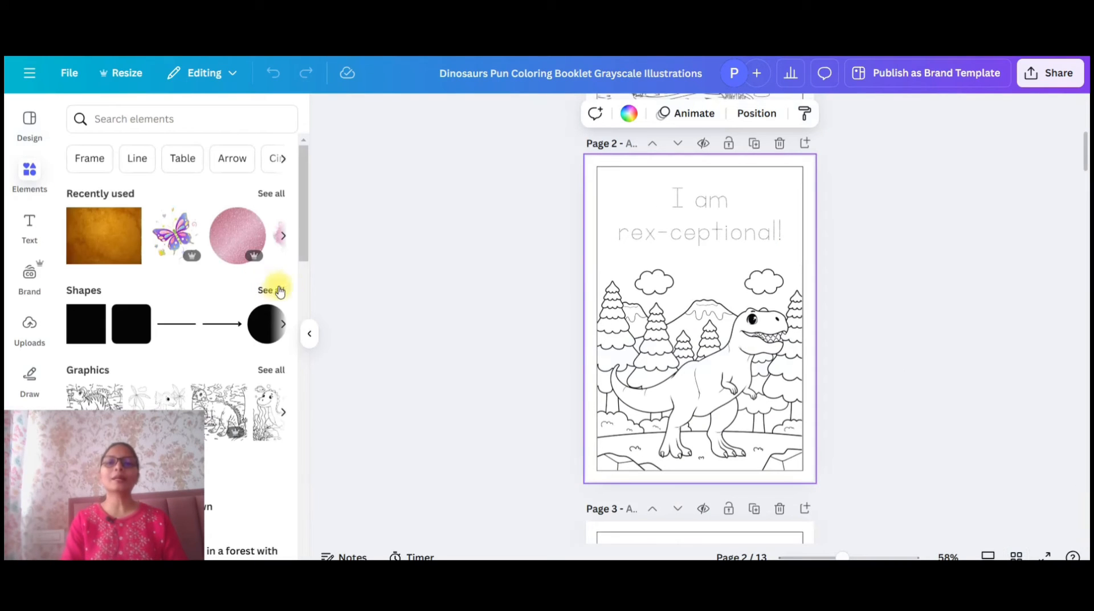
# Browse the full set of Magic recommendations graphics with the T-rex illustration on page 2 selected, and go on to page 3
pyautogui.click(624, 365)
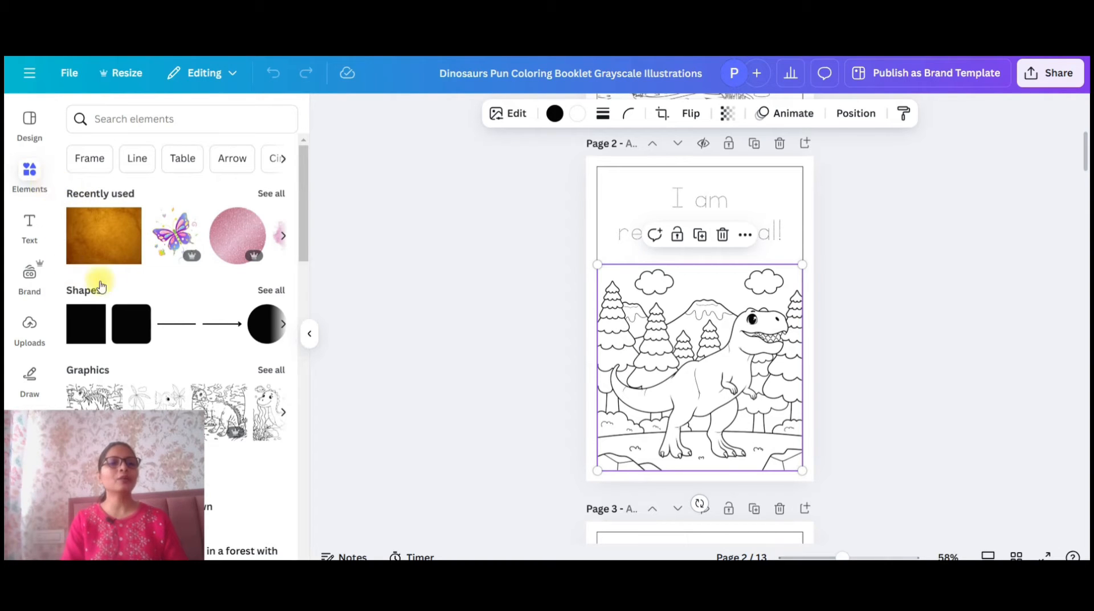
pyautogui.scroll(-2, 117, 284)
pyautogui.scroll(-2, 118, 284)
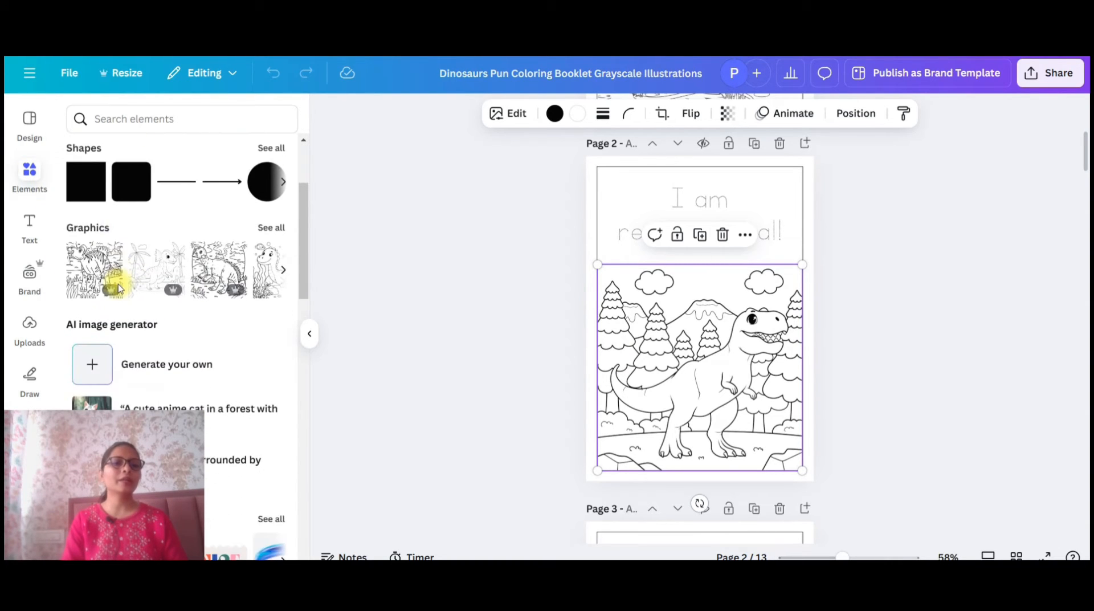
pyautogui.click(266, 230)
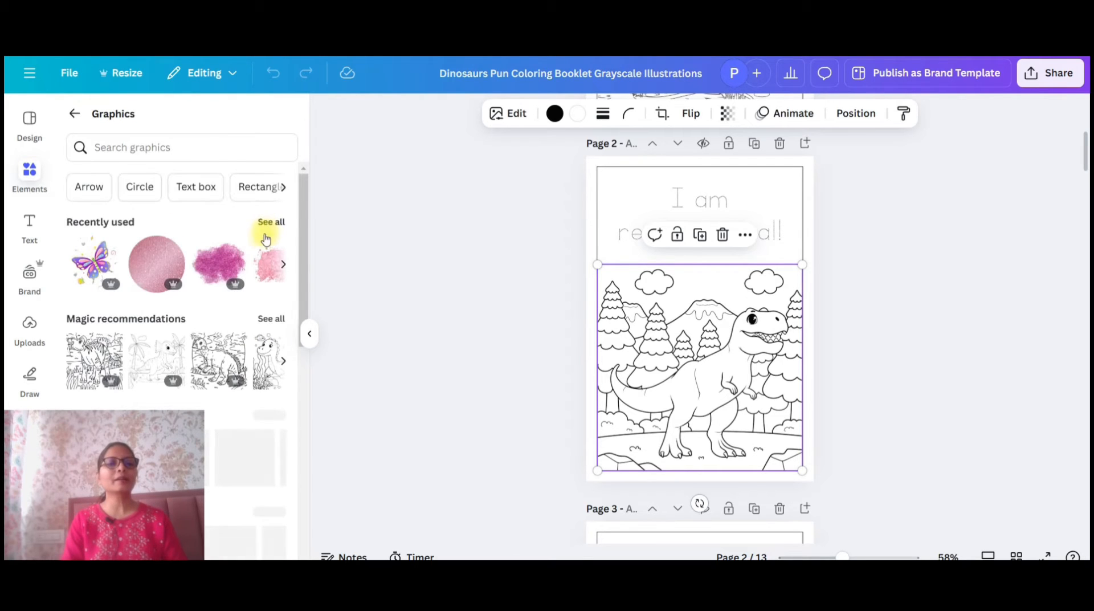
pyautogui.click(271, 324)
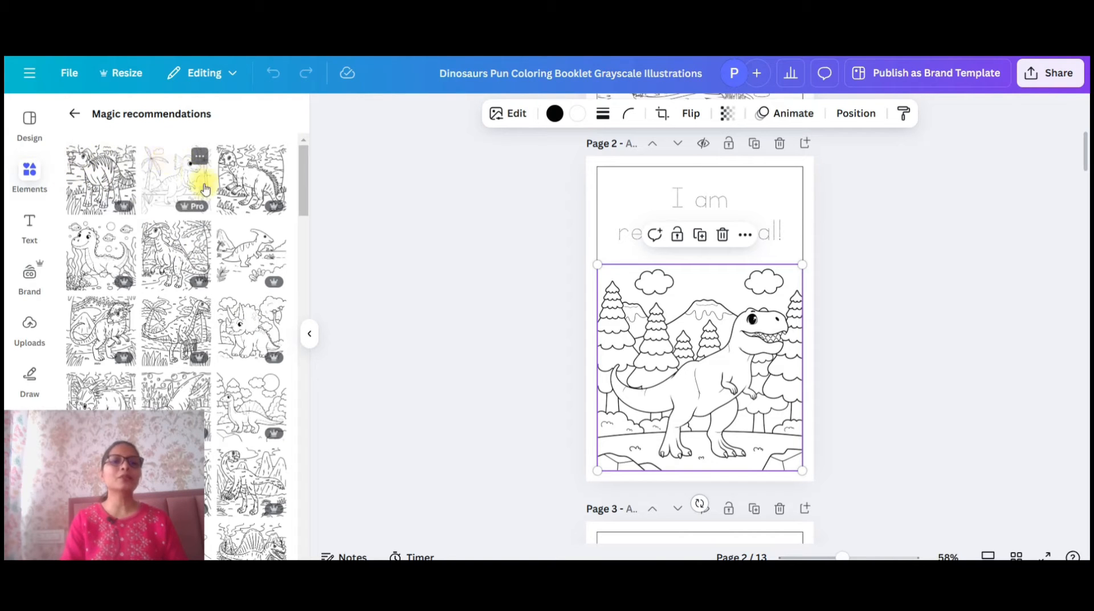
pyautogui.scroll(-10, 217, 234)
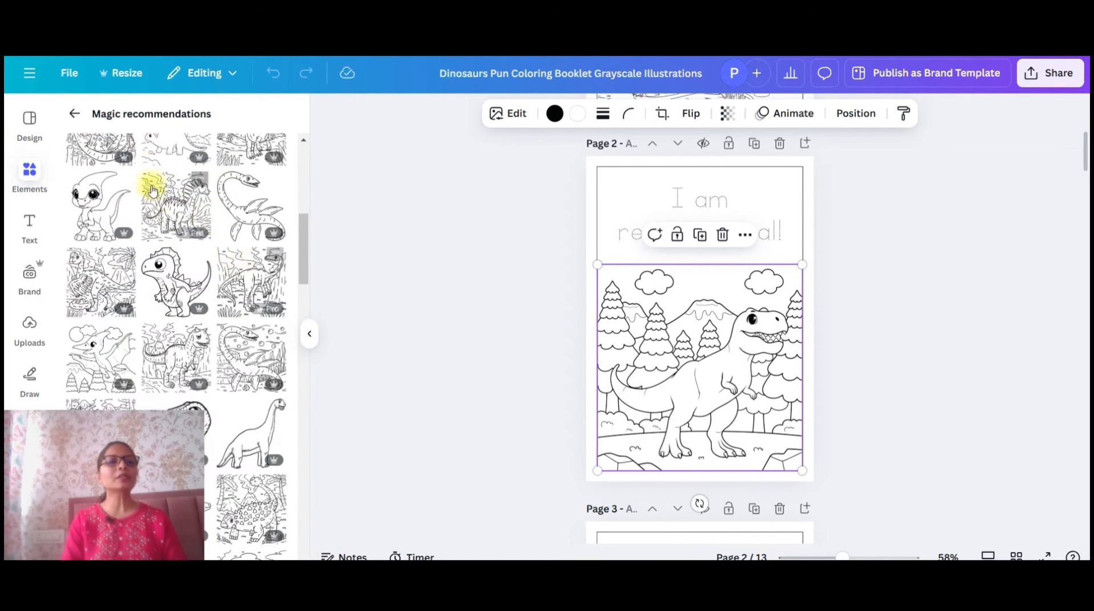
pyautogui.scroll(-4, 771, 326)
pyautogui.scroll(-3, 771, 326)
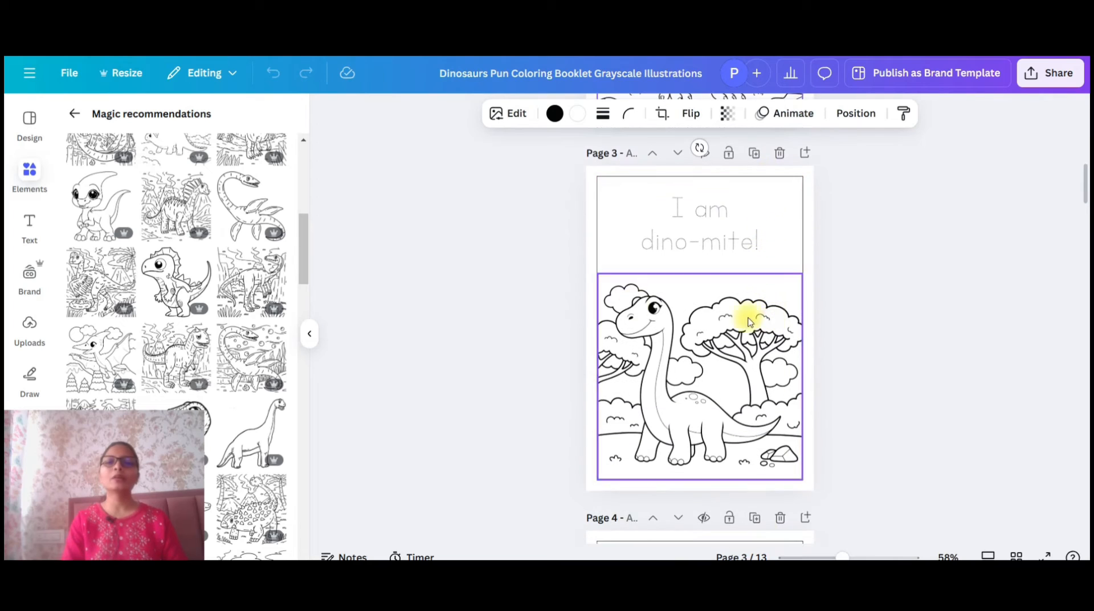
# Check the details of the Edmontosaurus coloring page graphic and look further through the recommended dinosaurs
pyautogui.click(200, 335)
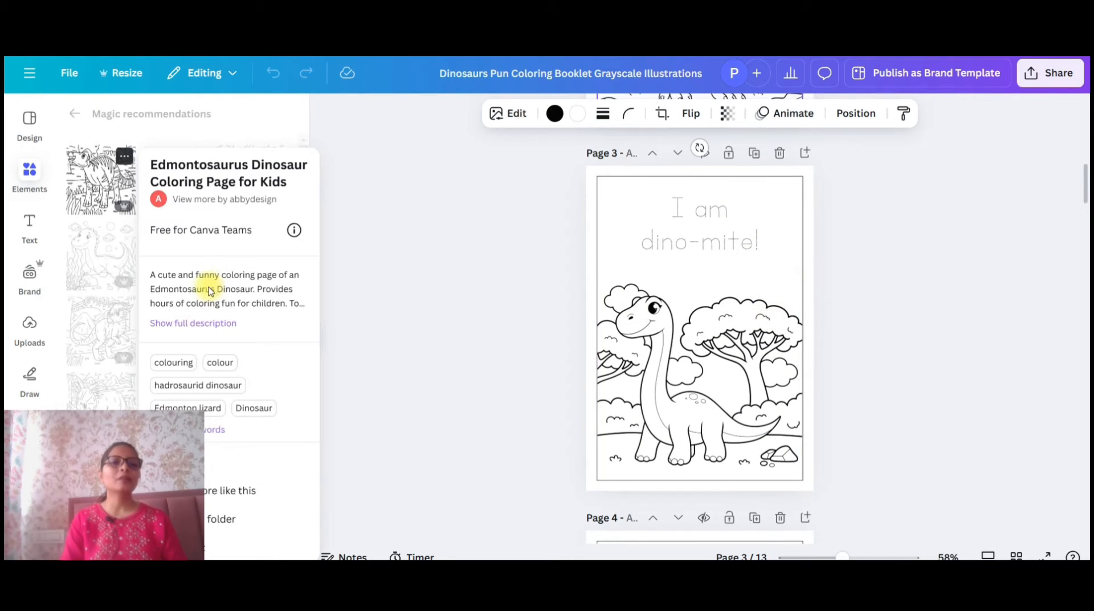
pyautogui.click(405, 239)
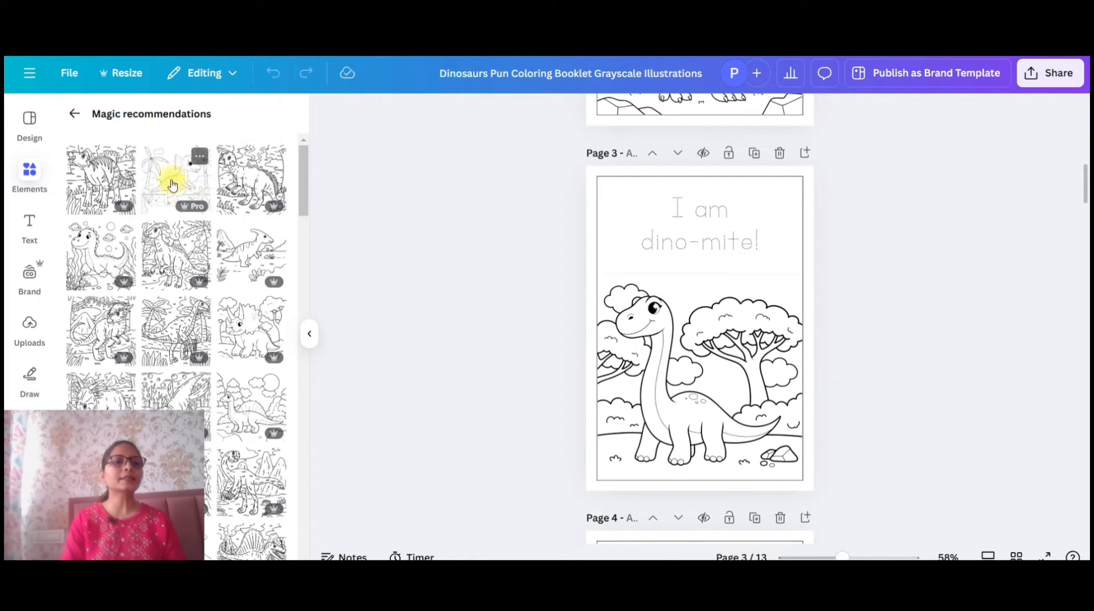
pyautogui.scroll(-5, 165, 185)
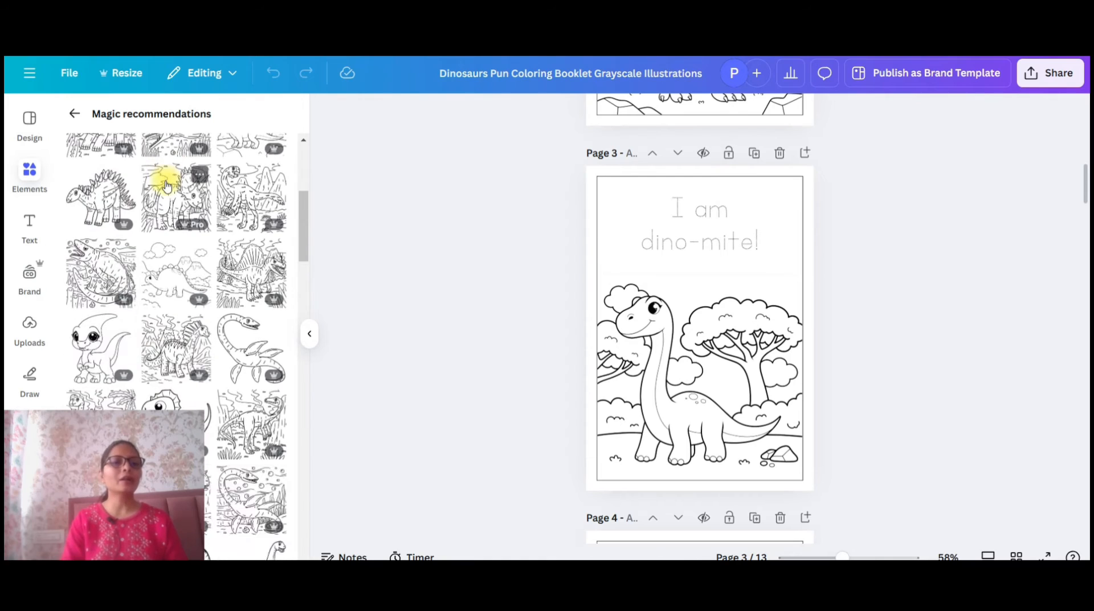
pyautogui.scroll(-3, 166, 185)
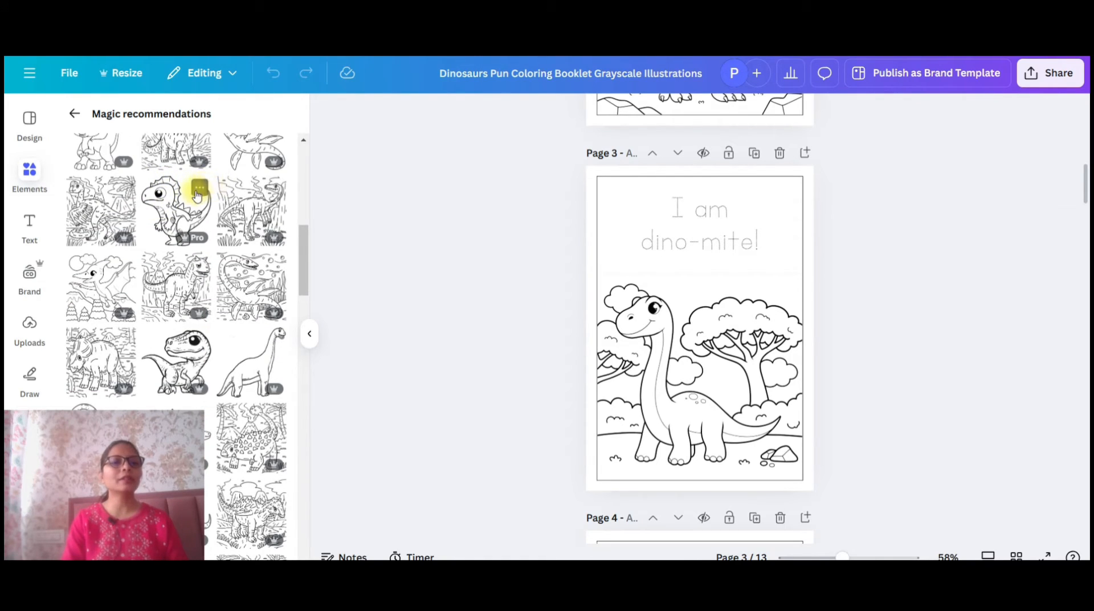
# View the collection that the "cartoon dinosaur for coloring page" graphic belongs to and browse its dinosaurs
pyautogui.click(199, 188)
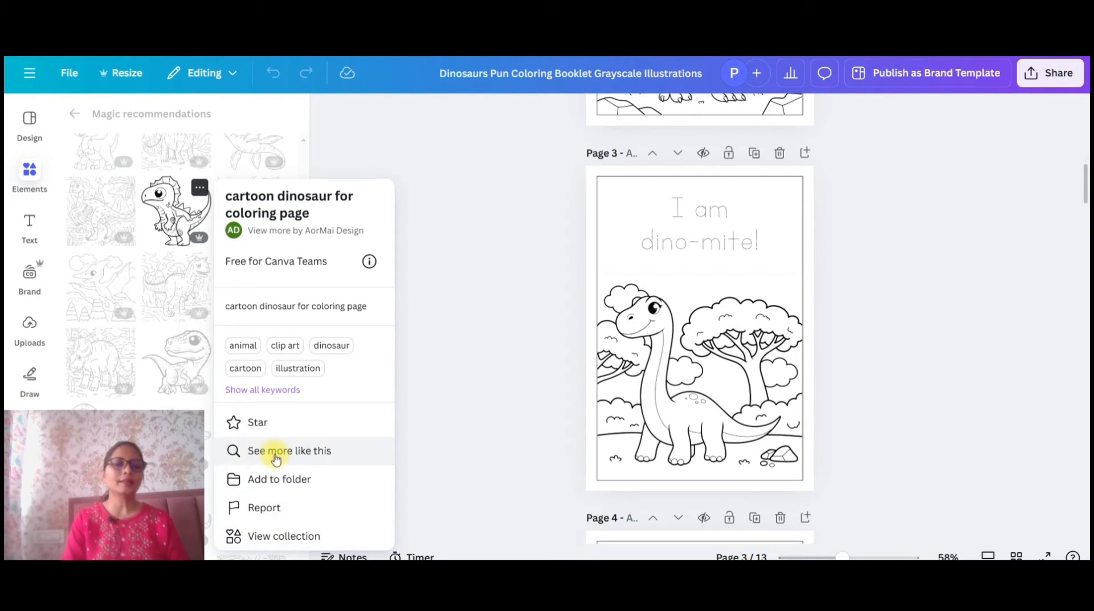
pyautogui.click(287, 536)
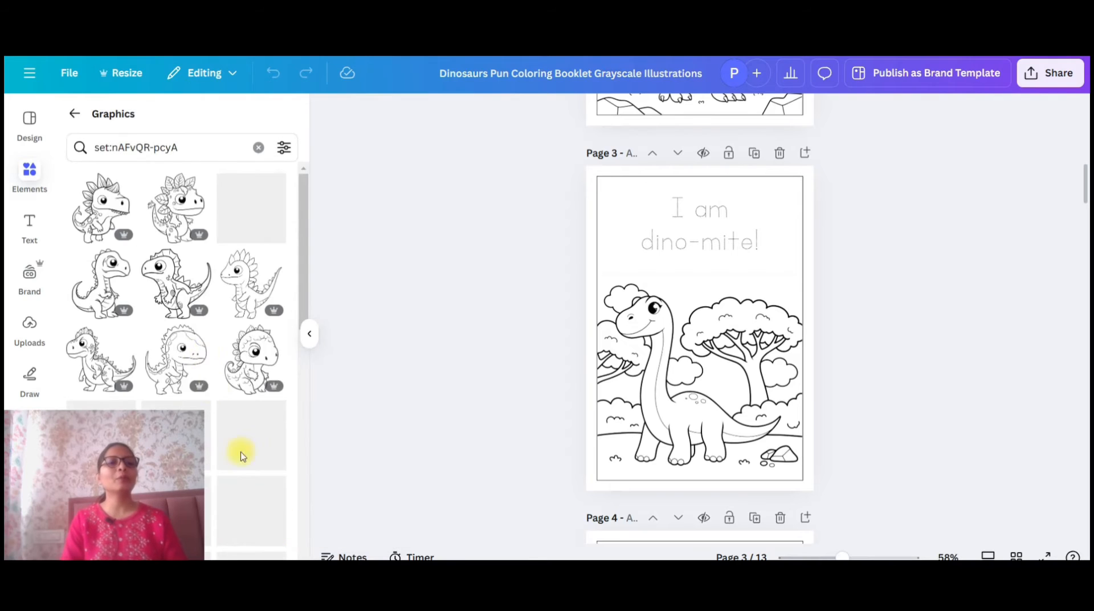
pyautogui.scroll(-3, 186, 233)
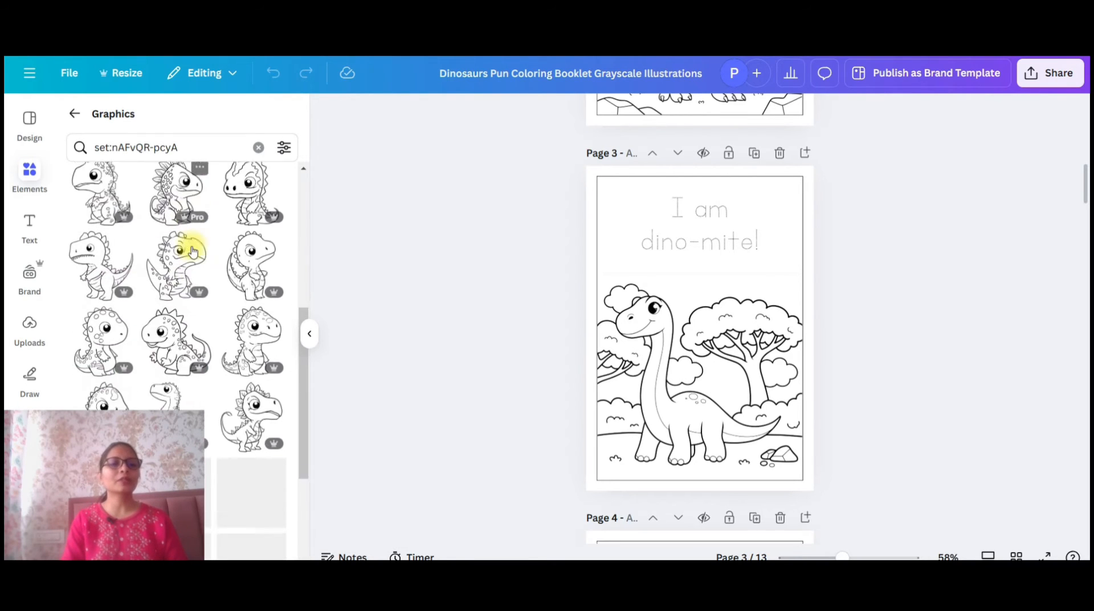
pyautogui.scroll(-1, 193, 253)
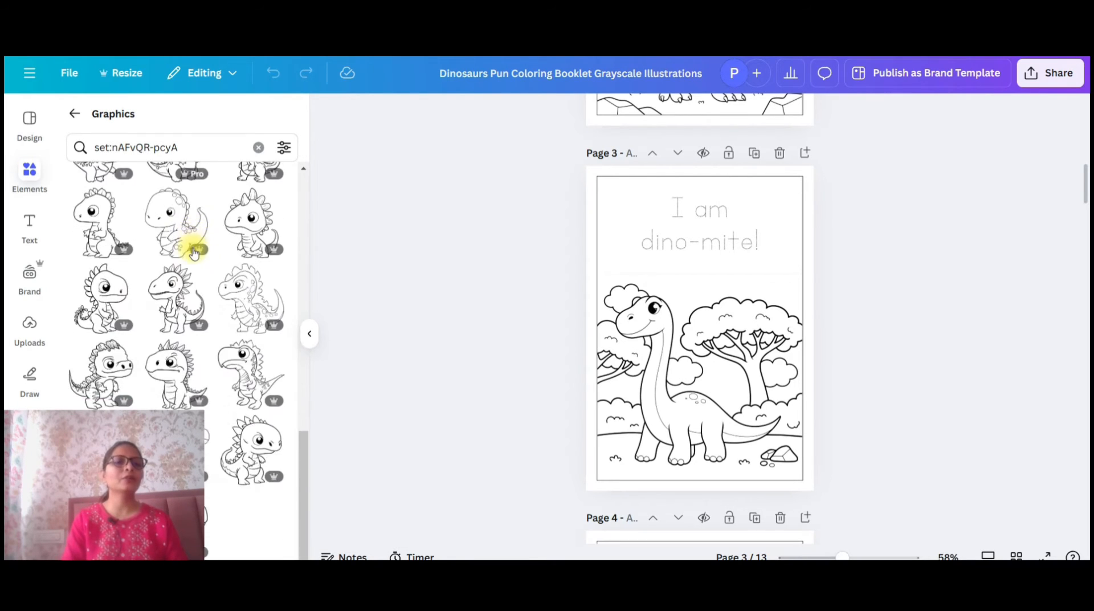
# Replace the page 3 dinosaur illustration with a spiky sitting cartoon dinosaur from the collection, shrunk to fit below the text
pyautogui.click(750, 357)
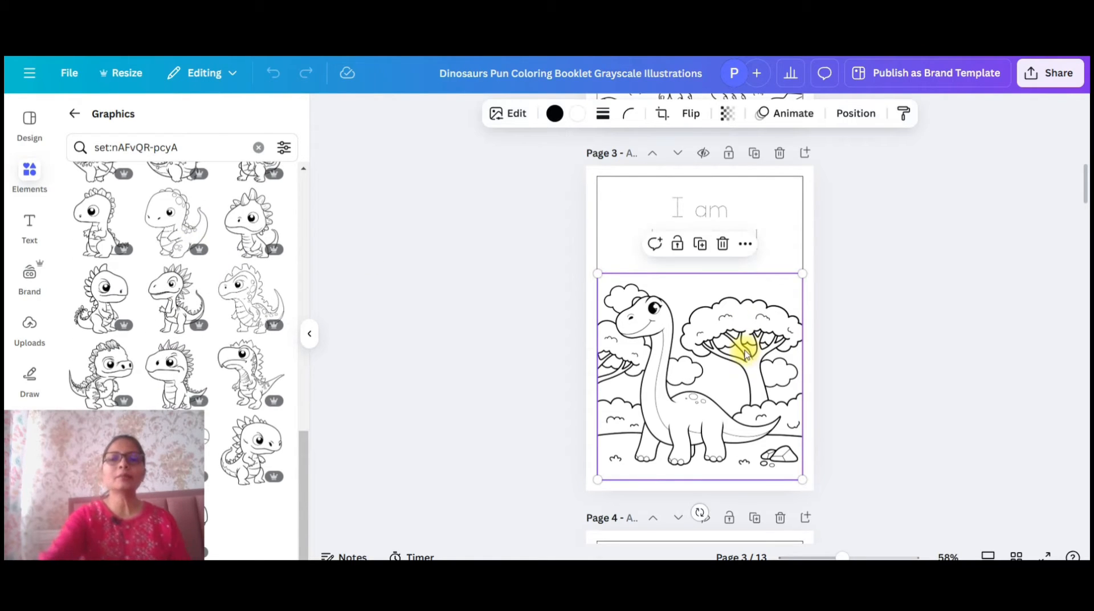
pyautogui.press('Delete')
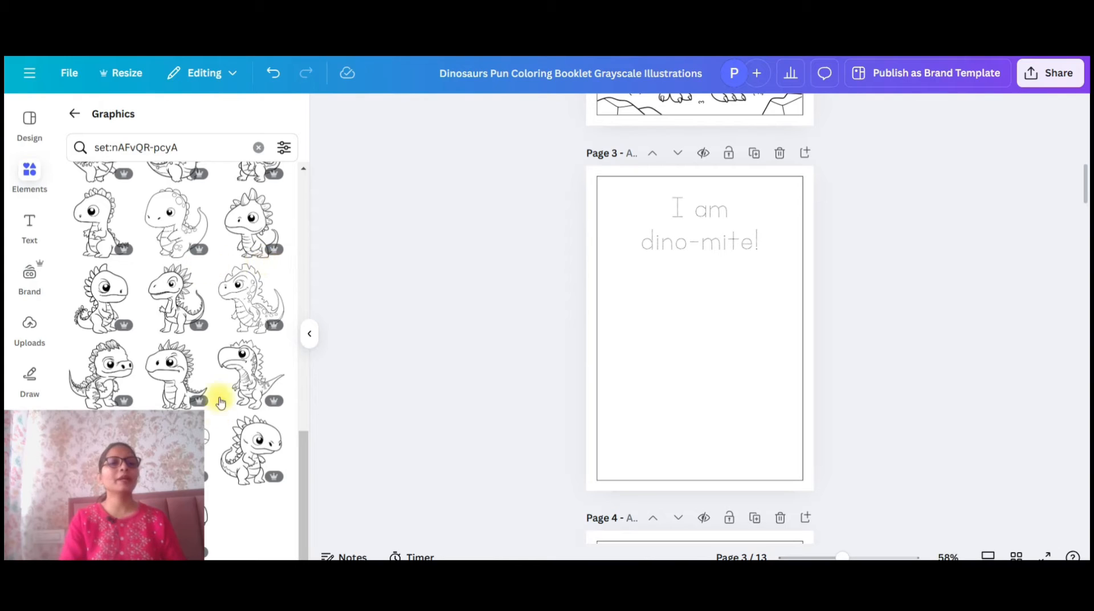
pyautogui.click(174, 366)
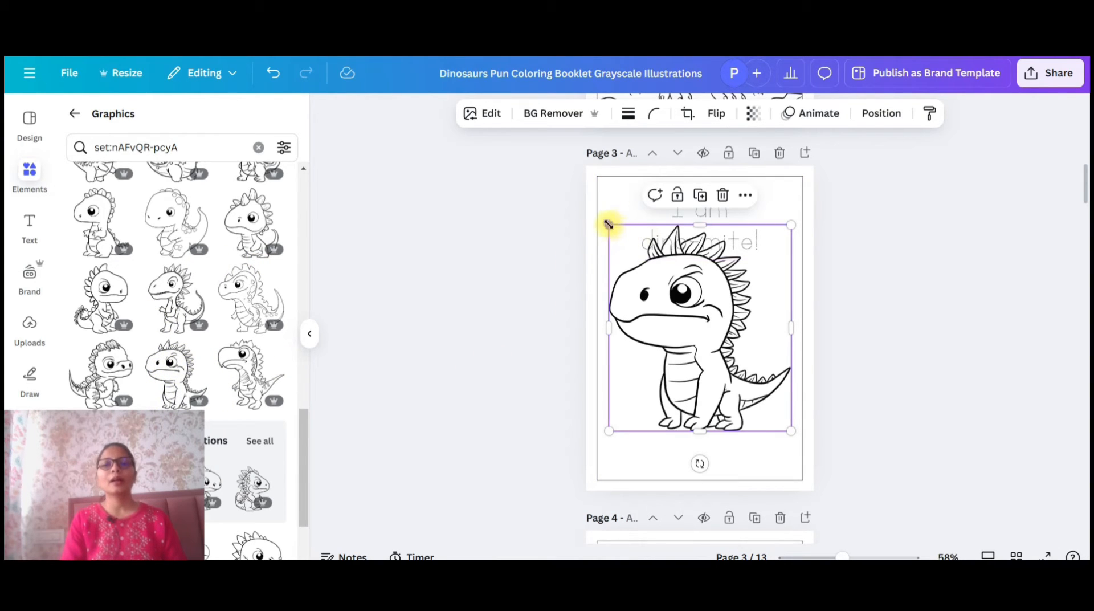
pyautogui.moveTo(609, 224); pyautogui.dragTo(651, 273)
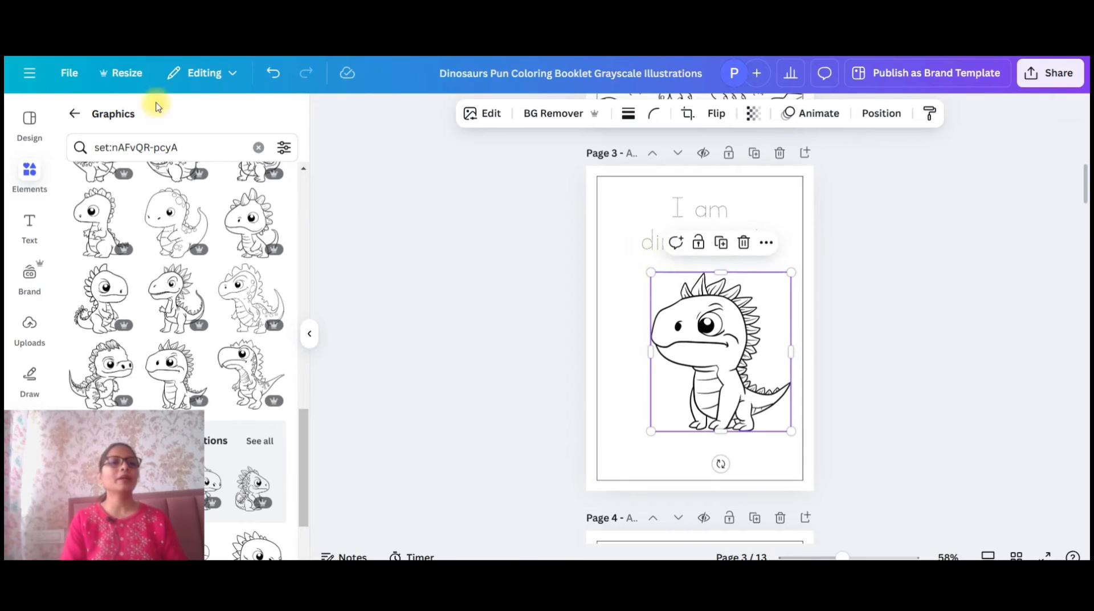
# Search the elements for "forest black and white" and show all matching graphics
pyautogui.click(82, 121)
pyautogui.click(127, 118)
pyautogui.write('forest bla')
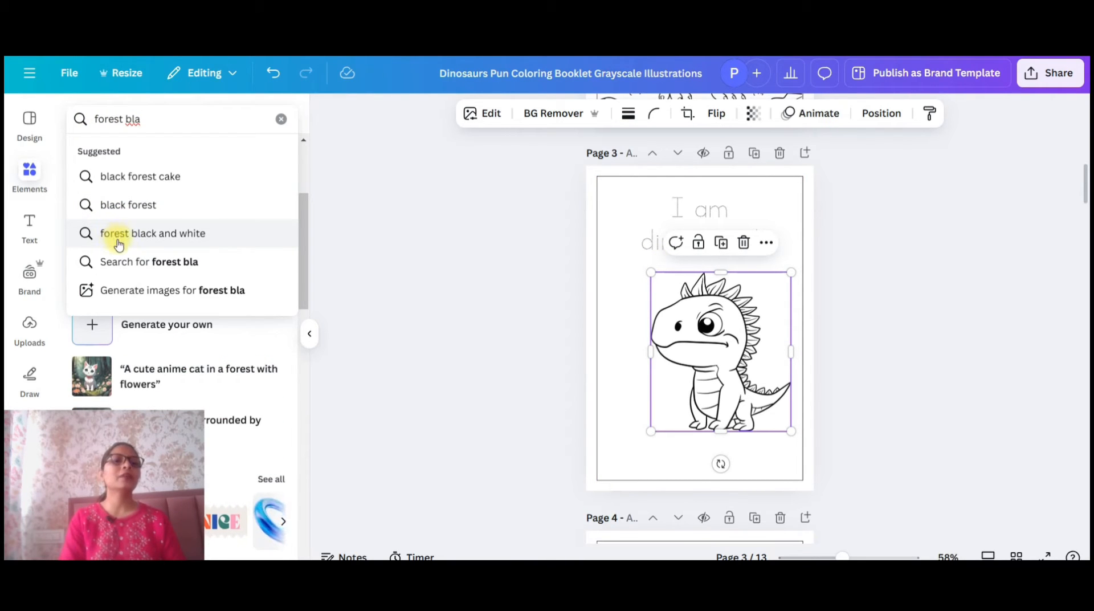
pyautogui.click(121, 242)
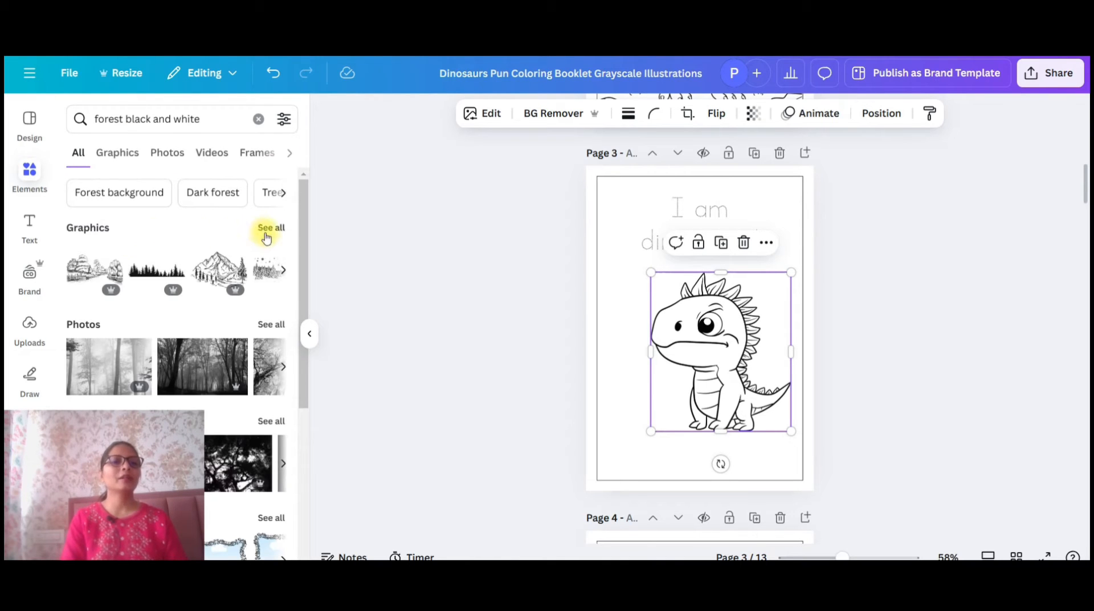
pyautogui.click(266, 231)
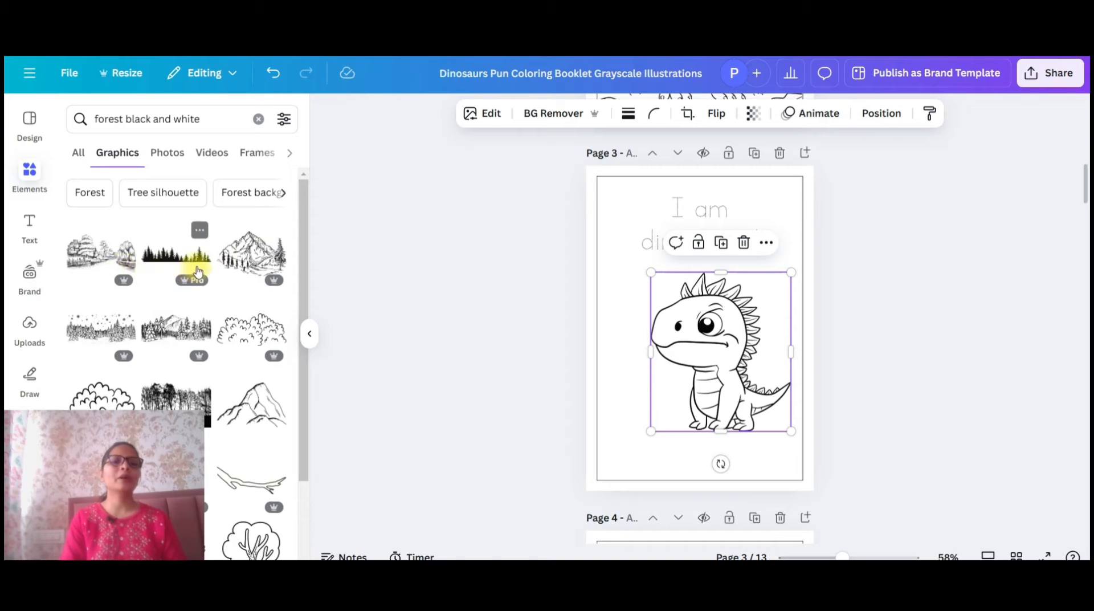
# Add the forest landscape with water to page 3, enlarge it to the frame's width, and scale the dinosaur down at its lower middle
pyautogui.scroll(-2, 198, 270)
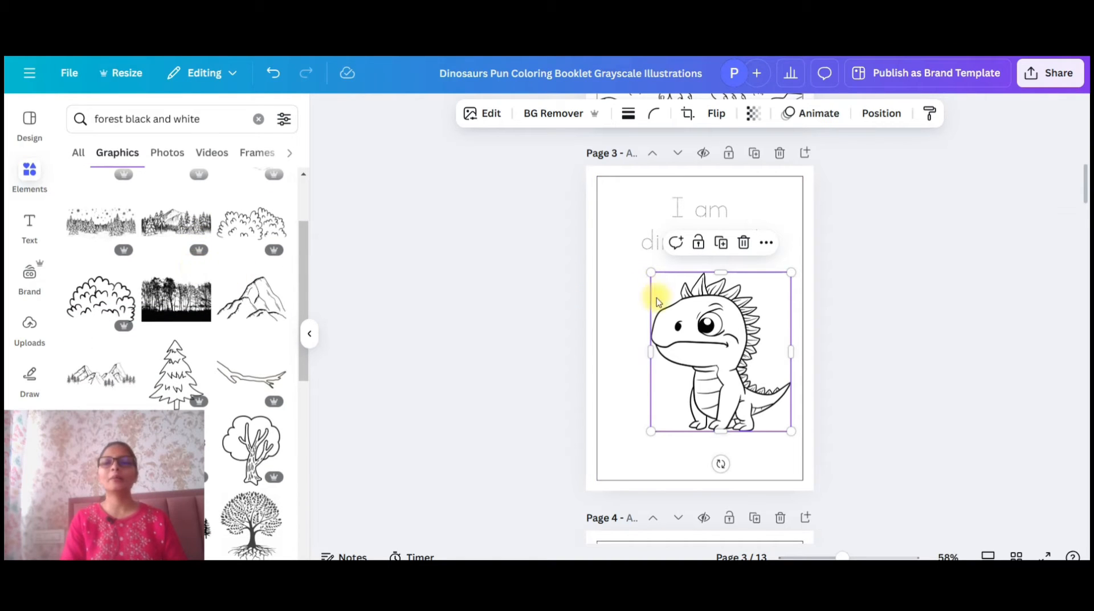
pyautogui.scroll(-3, 155, 282)
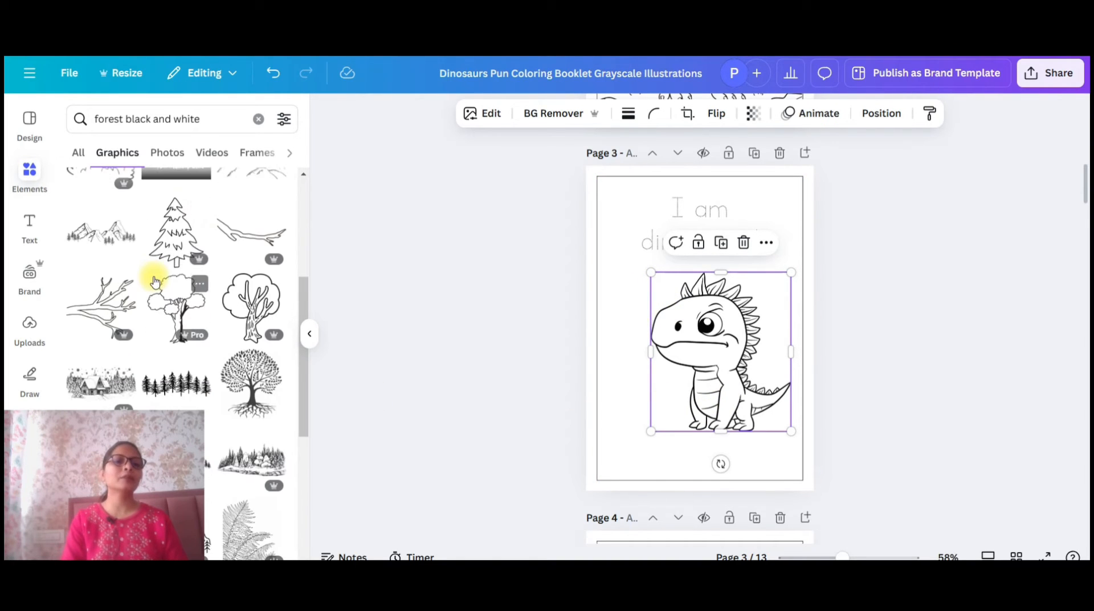
pyautogui.scroll(-3, 155, 282)
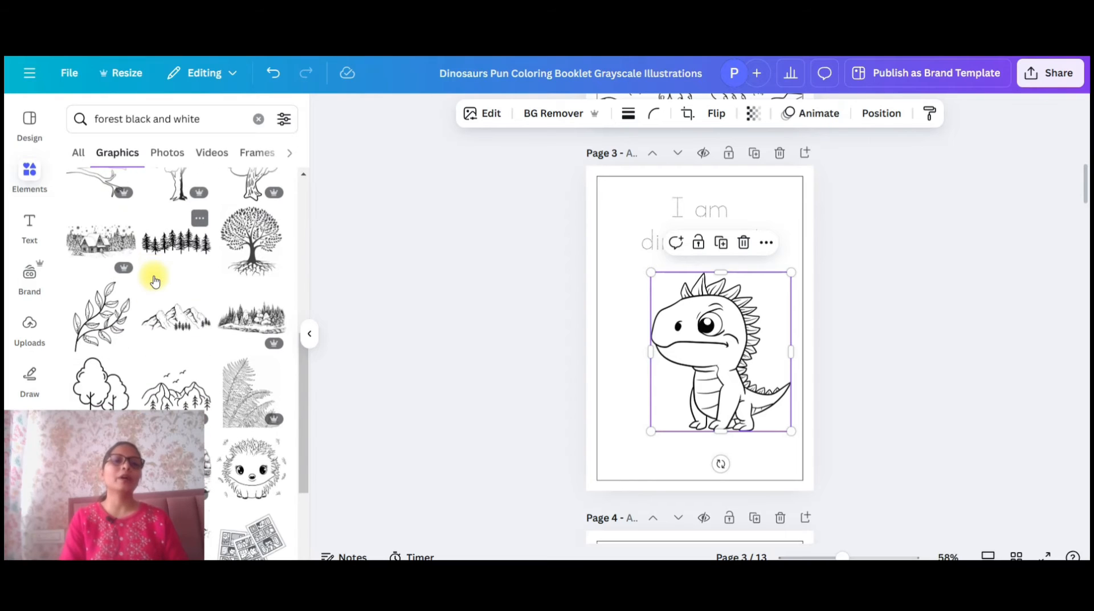
pyautogui.scroll(-2, 155, 282)
pyautogui.scroll(-4, 154, 282)
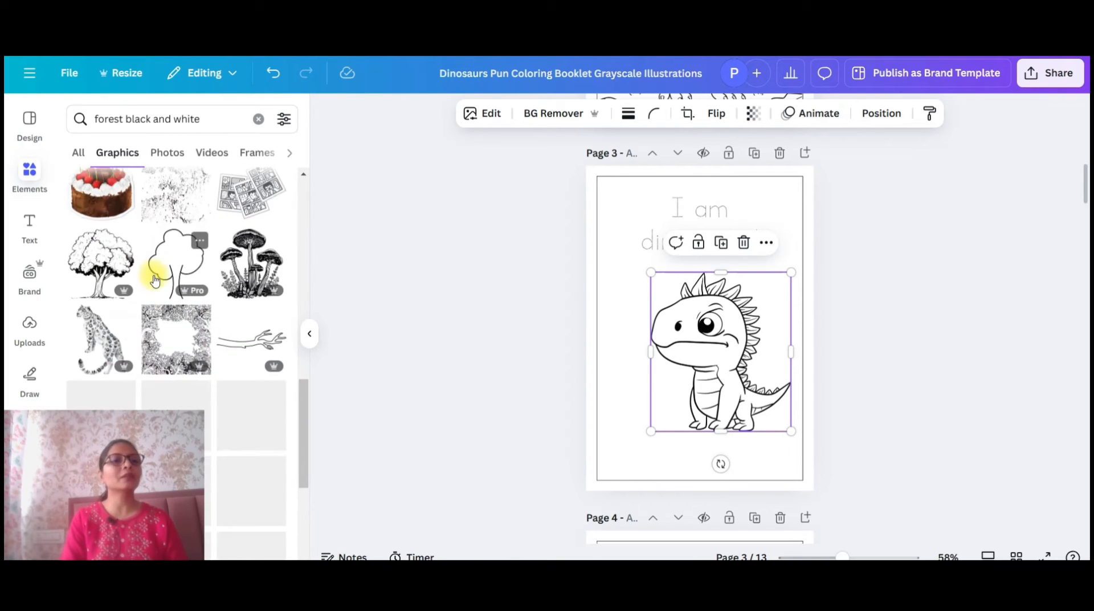
pyautogui.scroll(3, 155, 279)
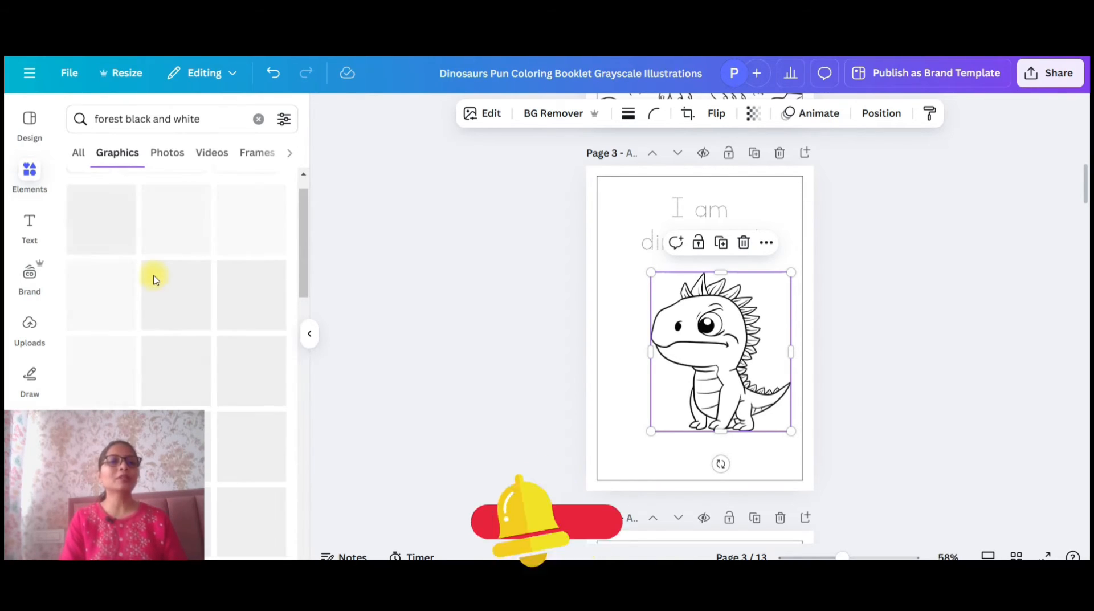
pyautogui.click(106, 228)
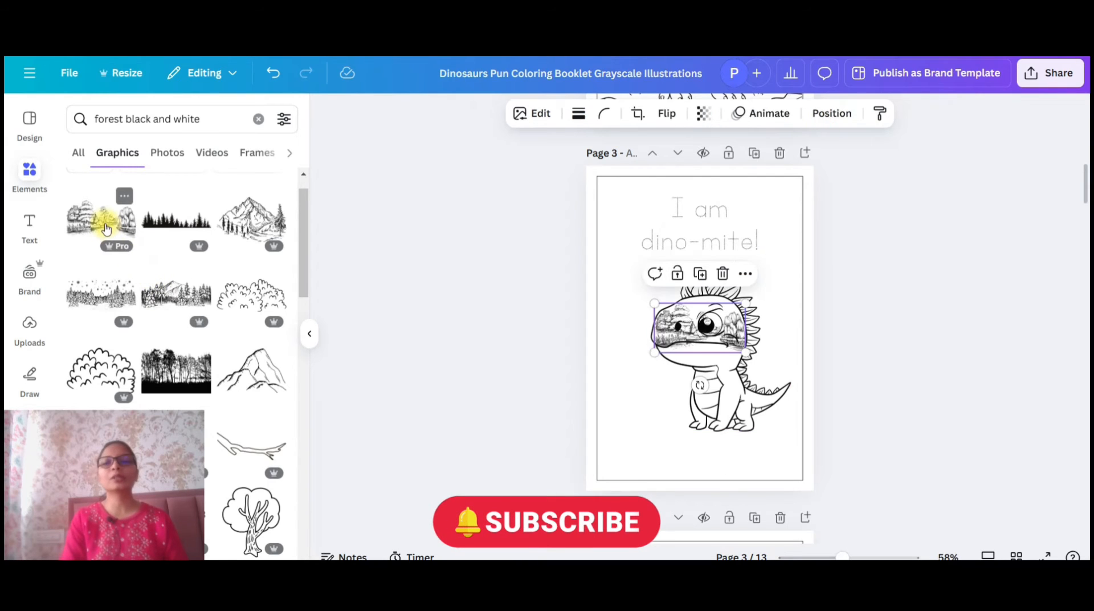
pyautogui.moveTo(649, 304); pyautogui.dragTo(622, 265)
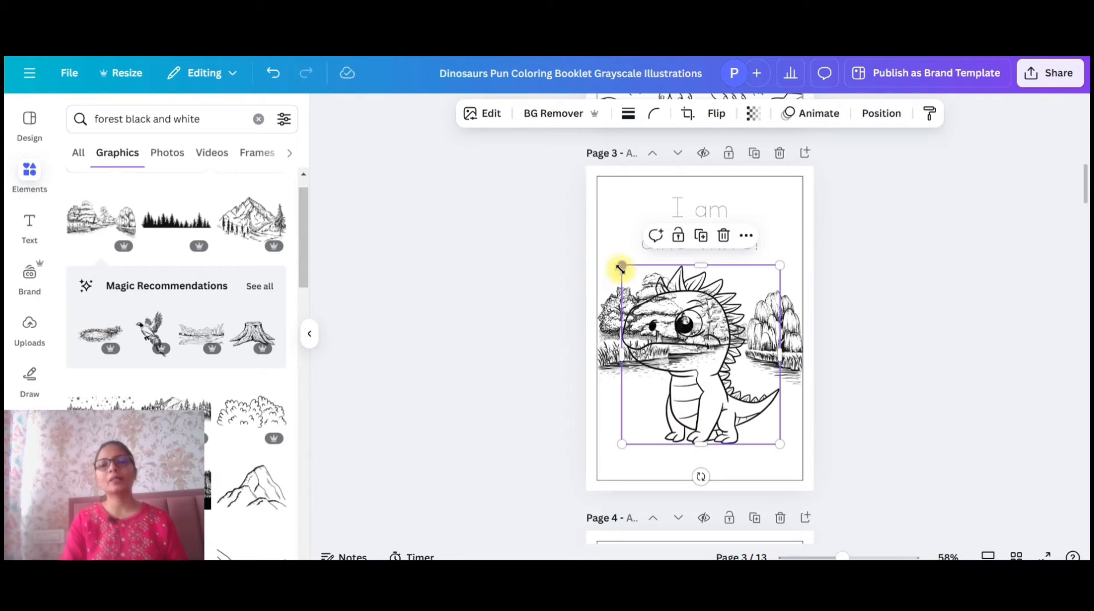
pyautogui.moveTo(622, 265); pyautogui.dragTo(667, 316)
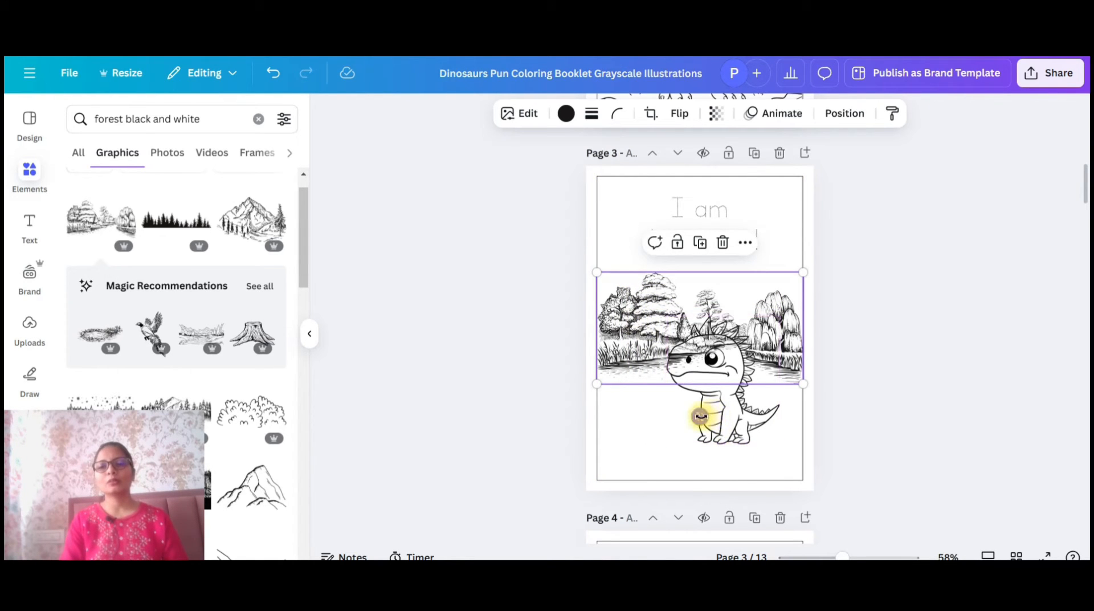
# Turn page 3's forest landscape and dinosaur a quarter turn counterclockwise and enlarge the landscape to the frame's full height
pyautogui.moveTo(701, 415); pyautogui.dragTo(657, 323)
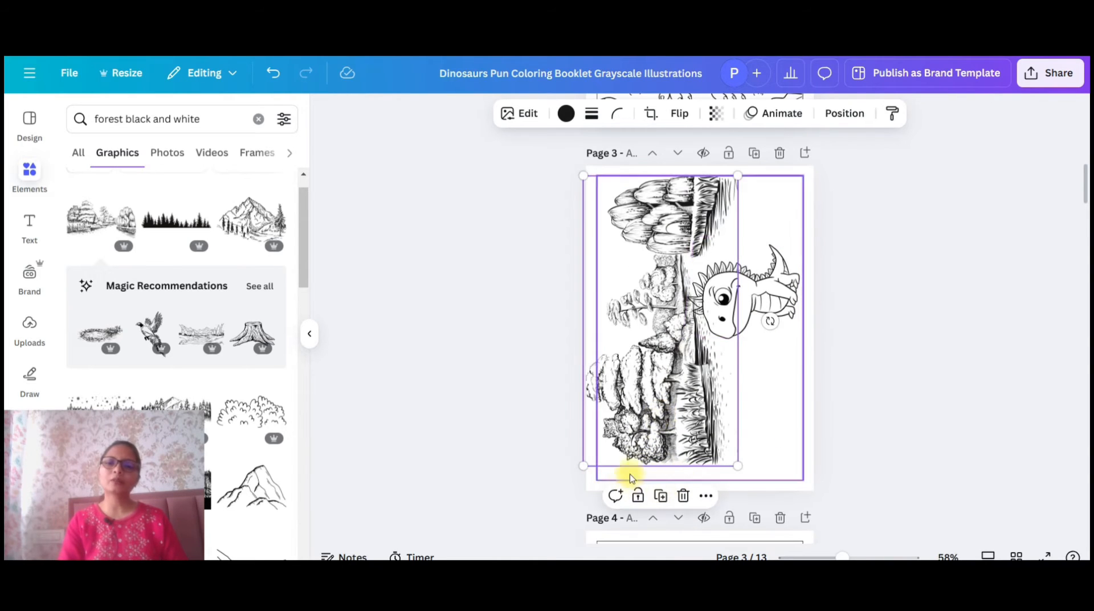
pyautogui.moveTo(738, 466); pyautogui.dragTo(752, 479)
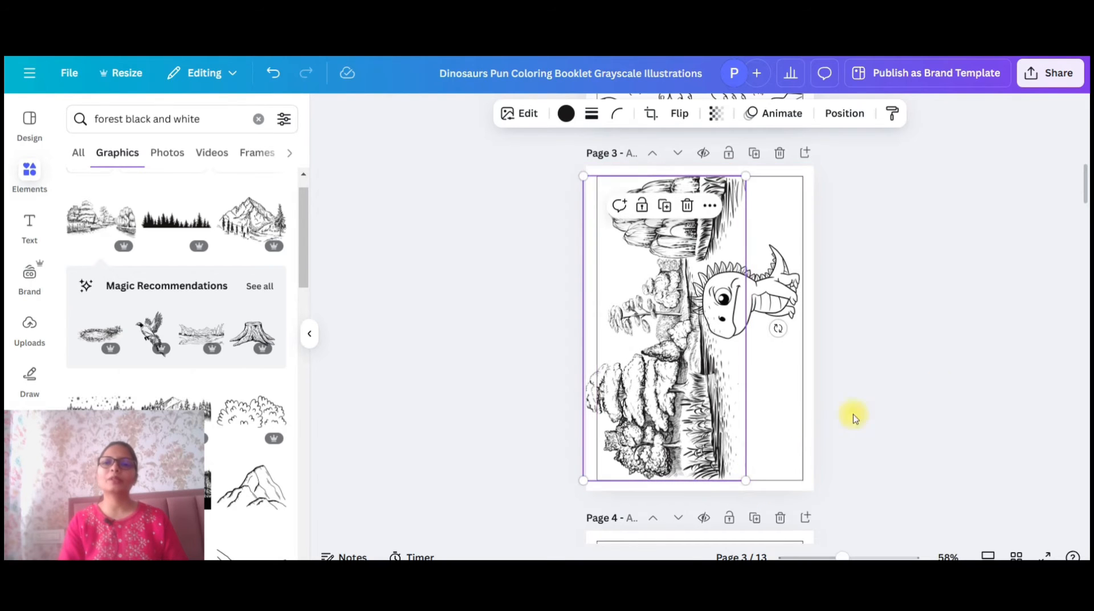
pyautogui.click(940, 385)
# Preview the sideways forest and dinosaur page in full screen, return to the editor and clear the selection
pyautogui.click(1045, 556)
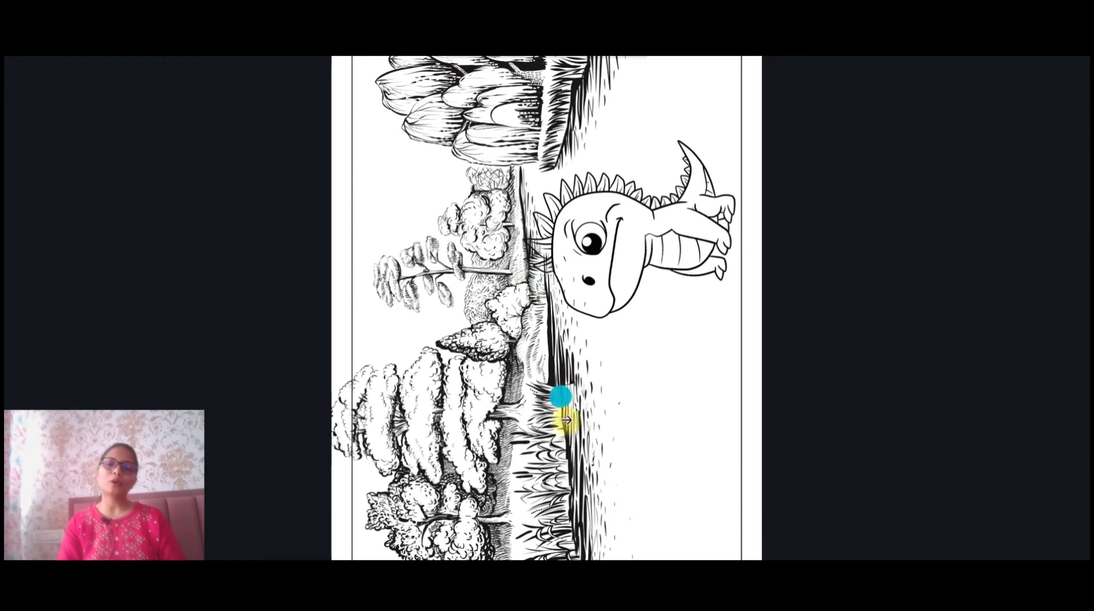
pyautogui.click(586, 315)
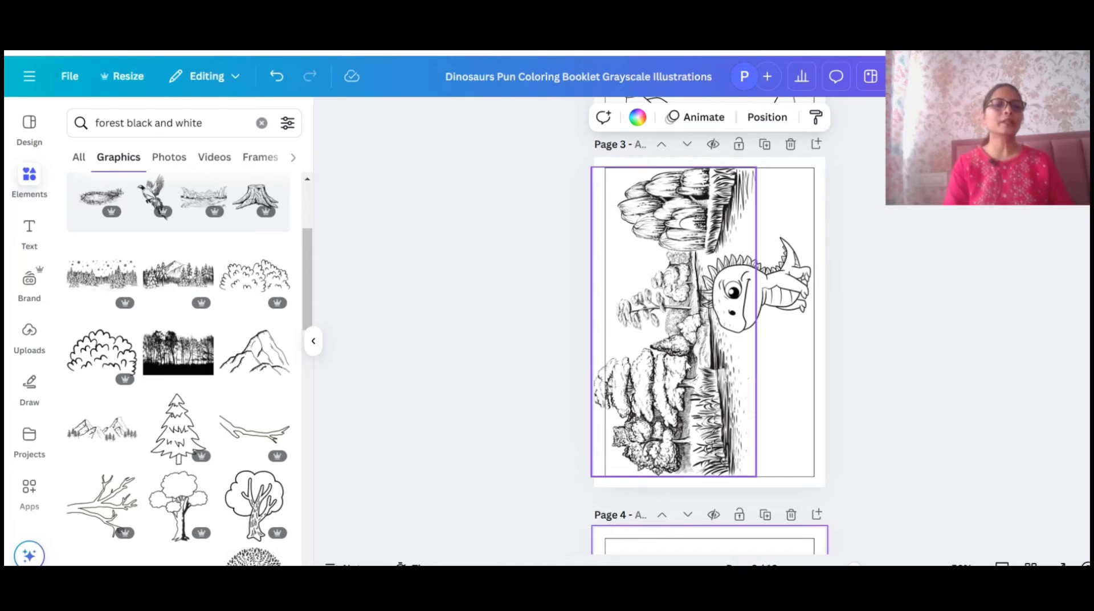
pyautogui.click(564, 393)
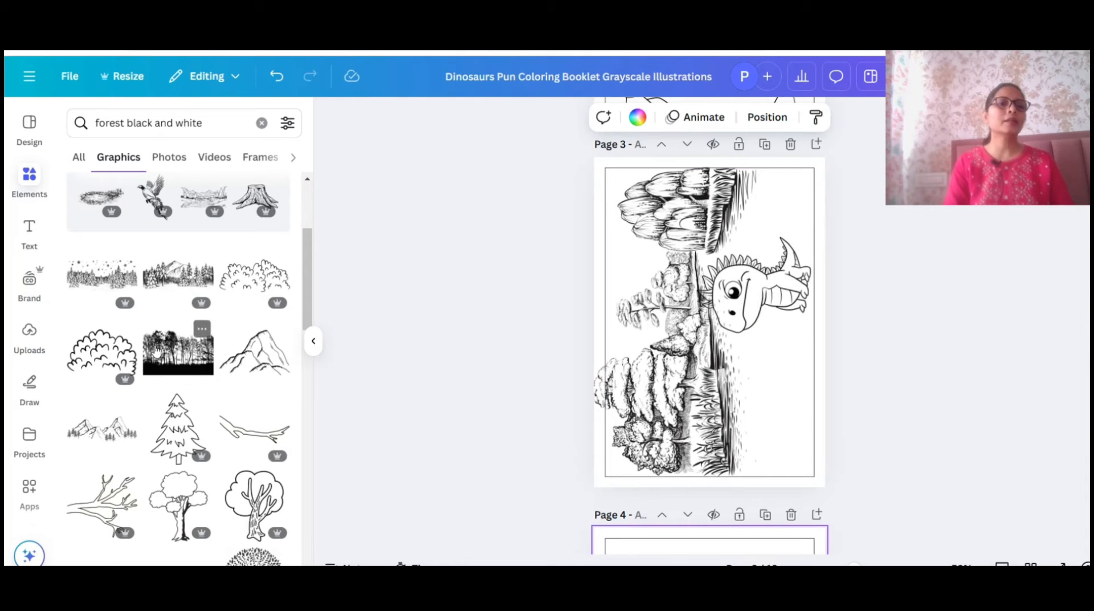
# Browse further forest graphics and open the Magic Media generator for creating graphics
pyautogui.scroll(-1, 171, 407)
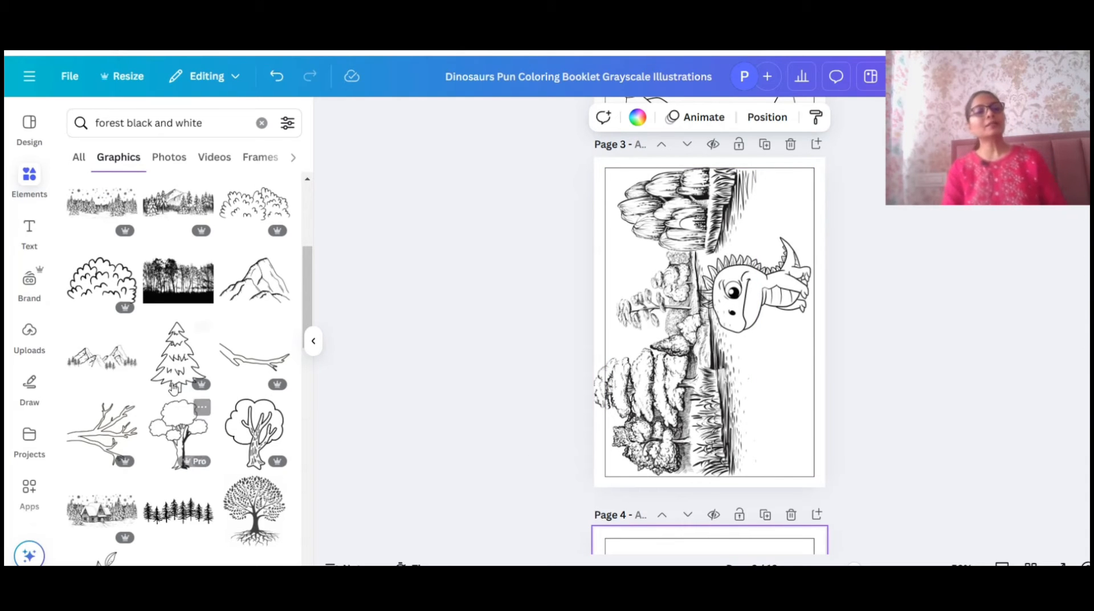
pyautogui.scroll(-2, 167, 399)
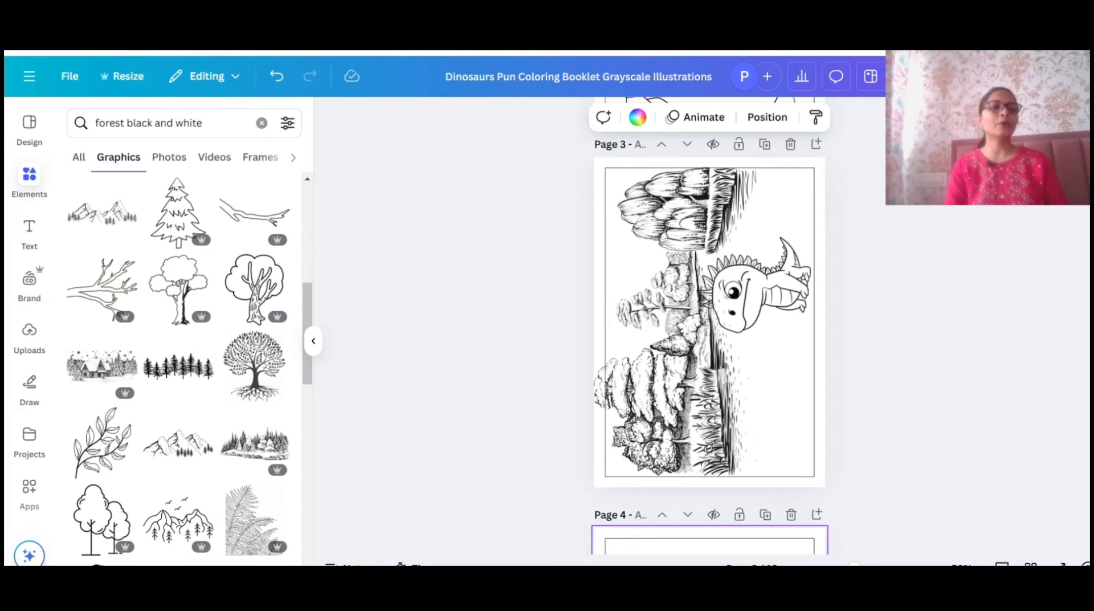
pyautogui.scroll(-3, 30, 337)
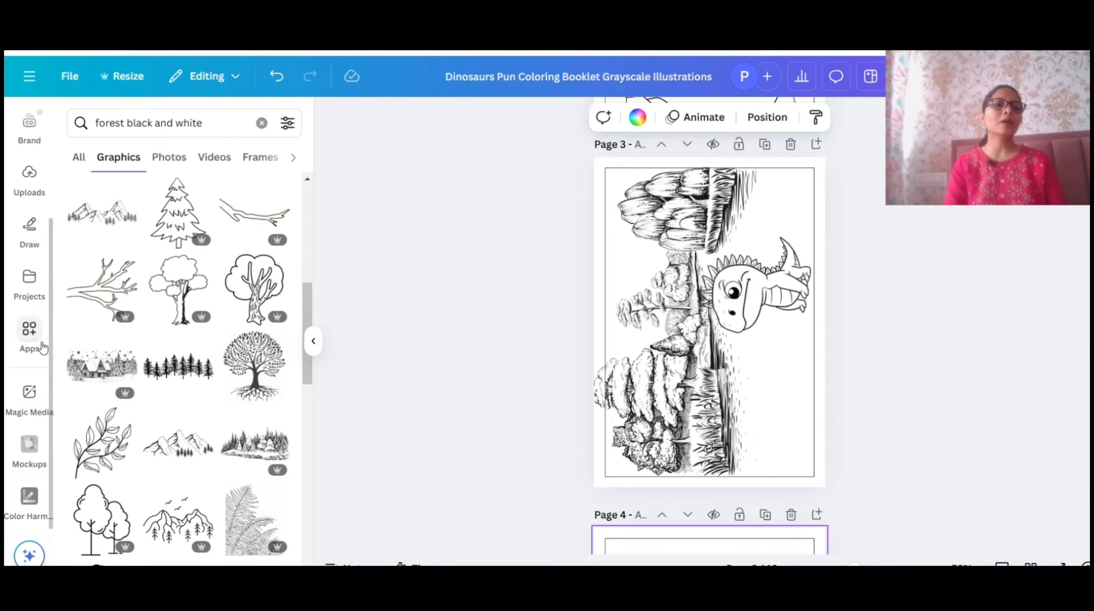
pyautogui.scroll(3, 42, 344)
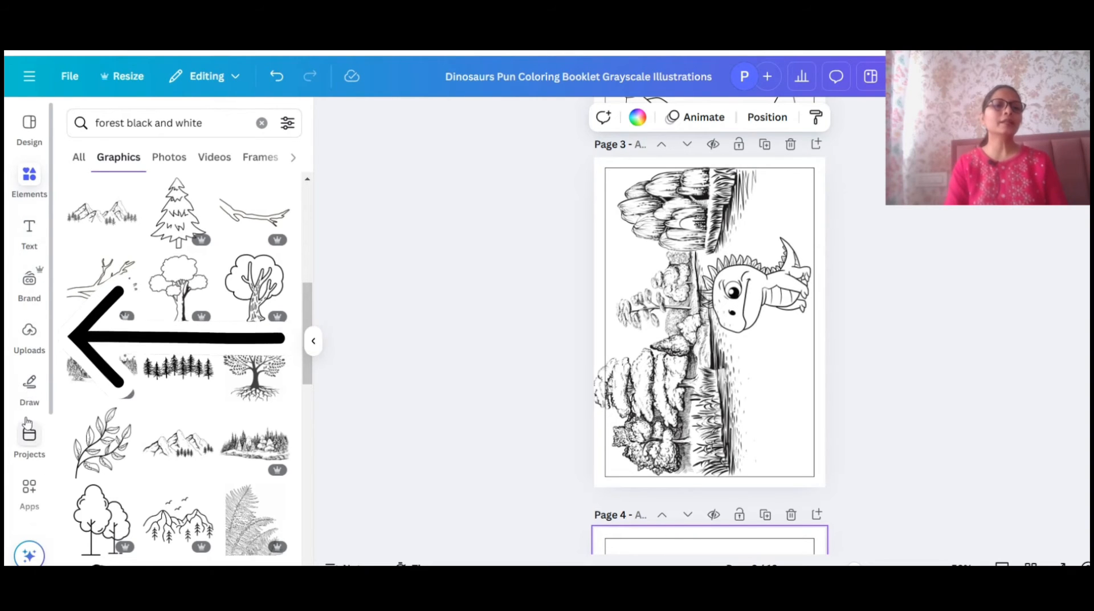
pyautogui.scroll(-3, 27, 423)
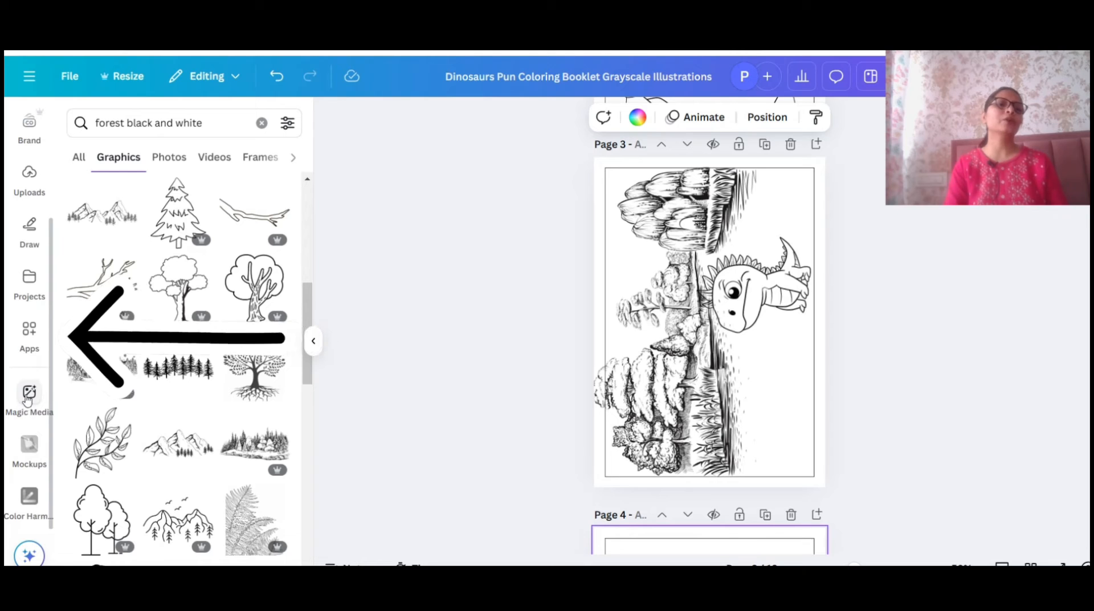
pyautogui.click(28, 395)
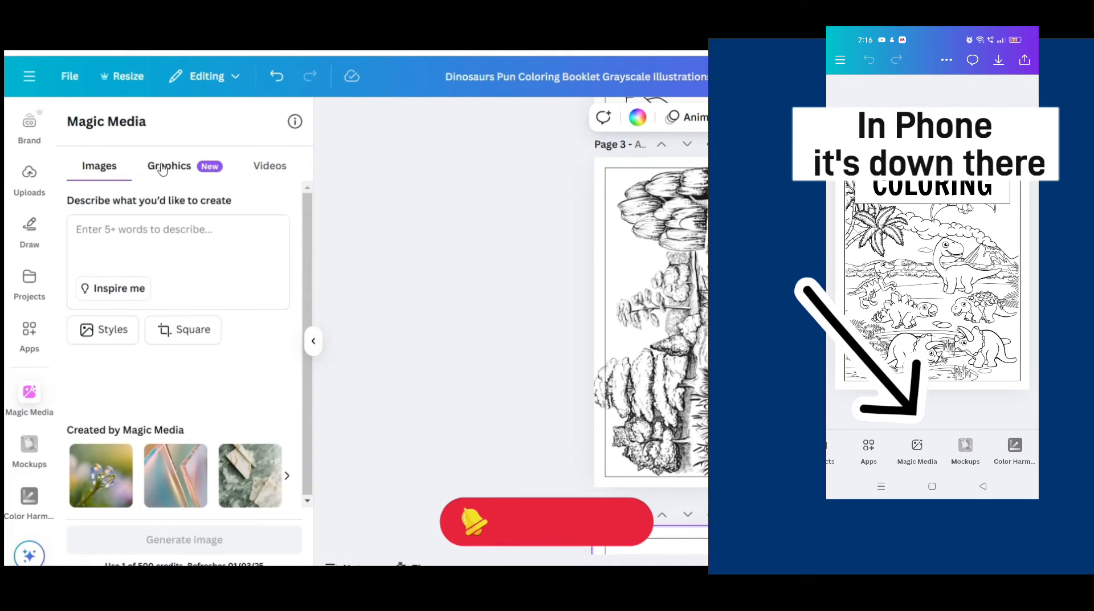
pyautogui.click(163, 171)
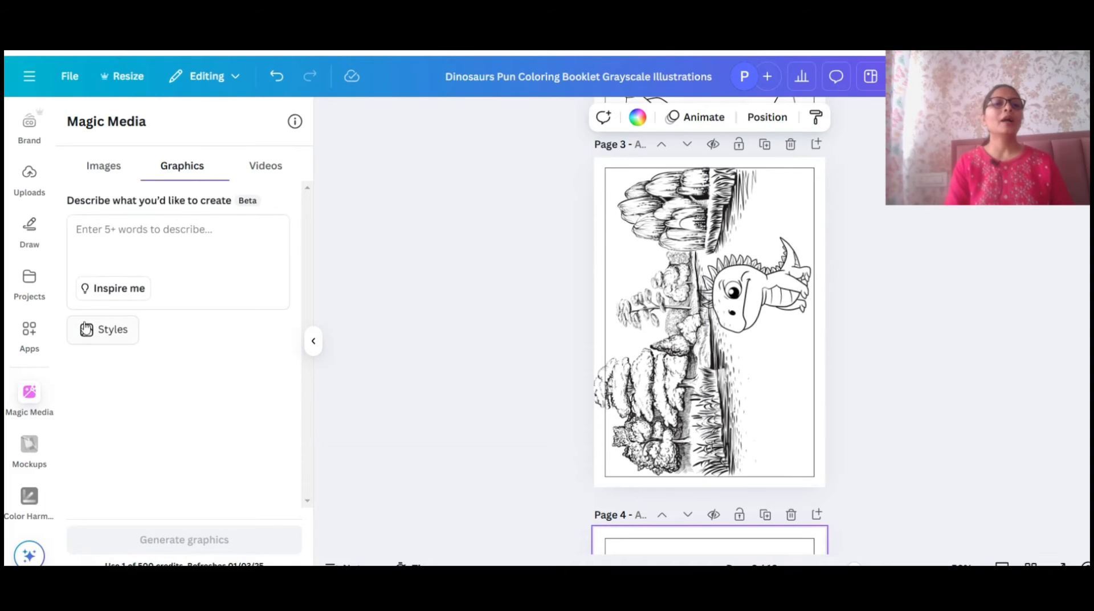
# Generate graphics in the Monoline style from the description "happy baby"
pyautogui.click(95, 331)
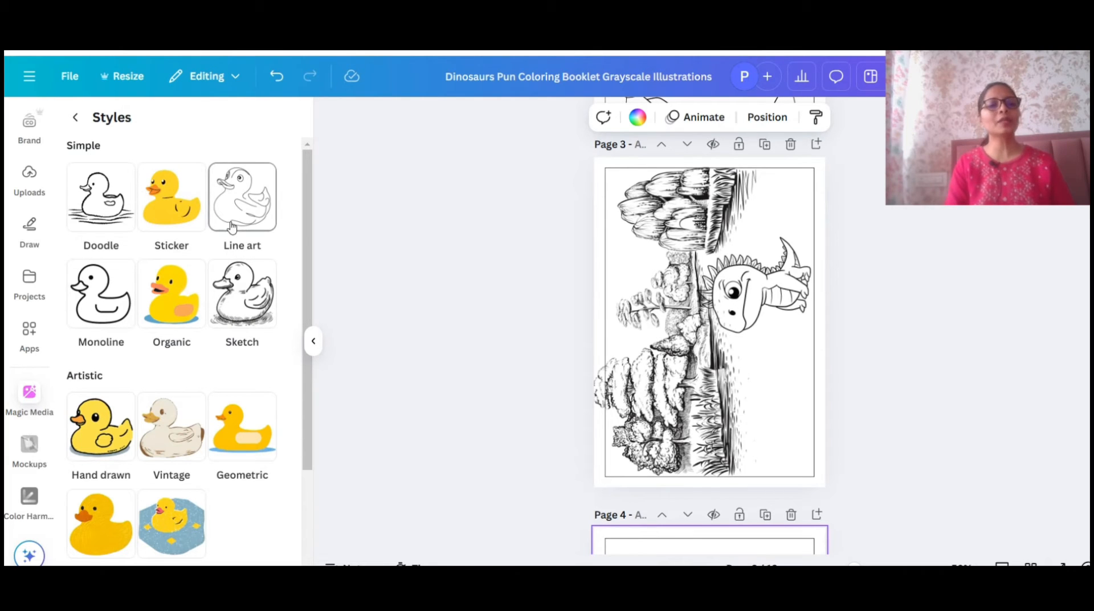
pyautogui.click(108, 308)
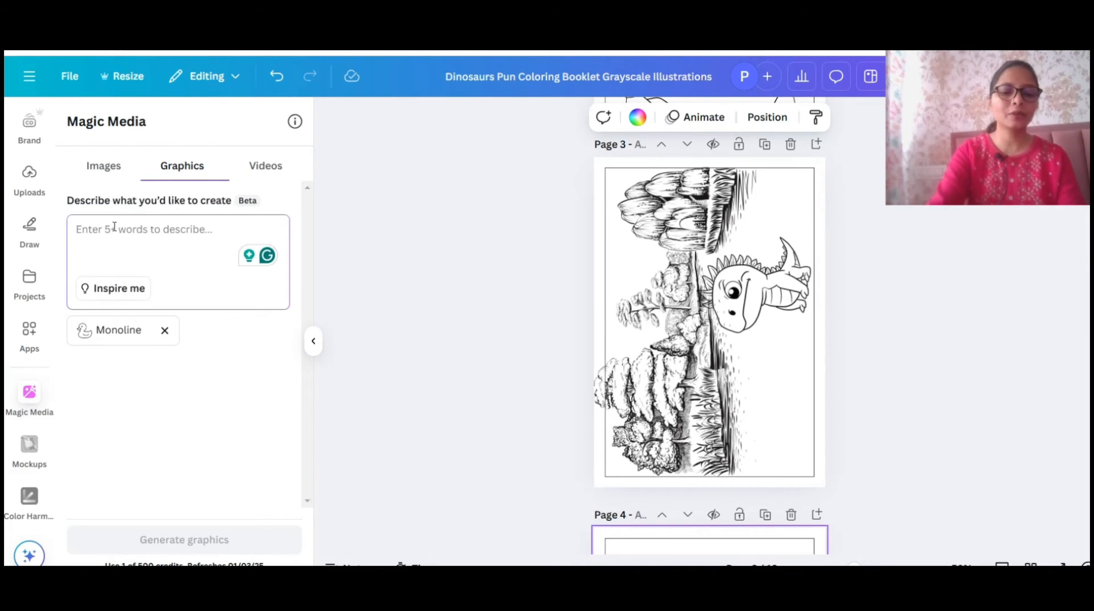
pyautogui.write('happy baby')
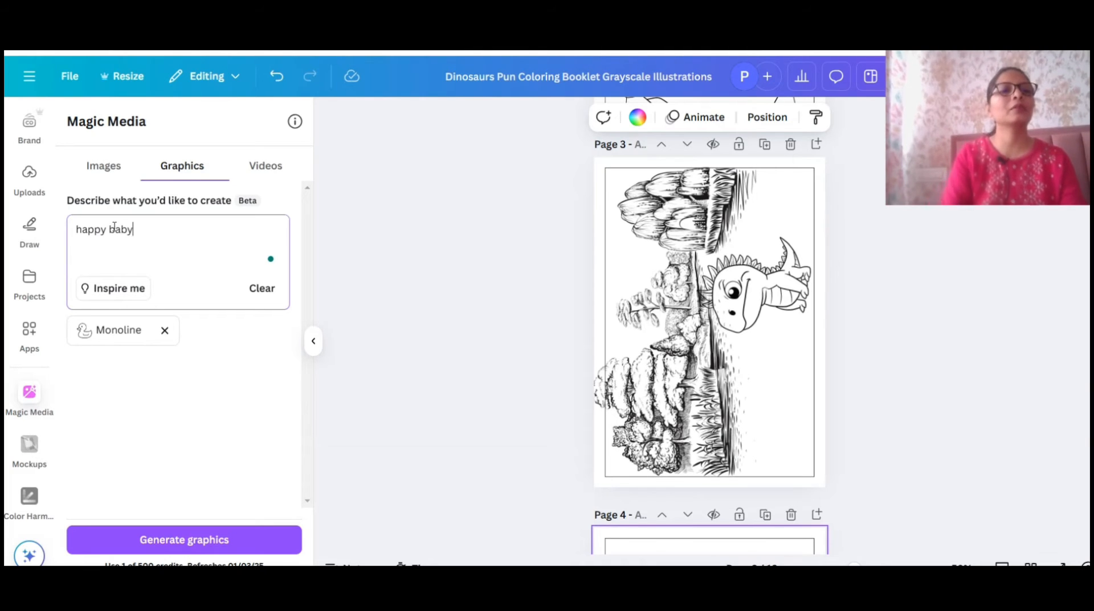
pyautogui.click(160, 545)
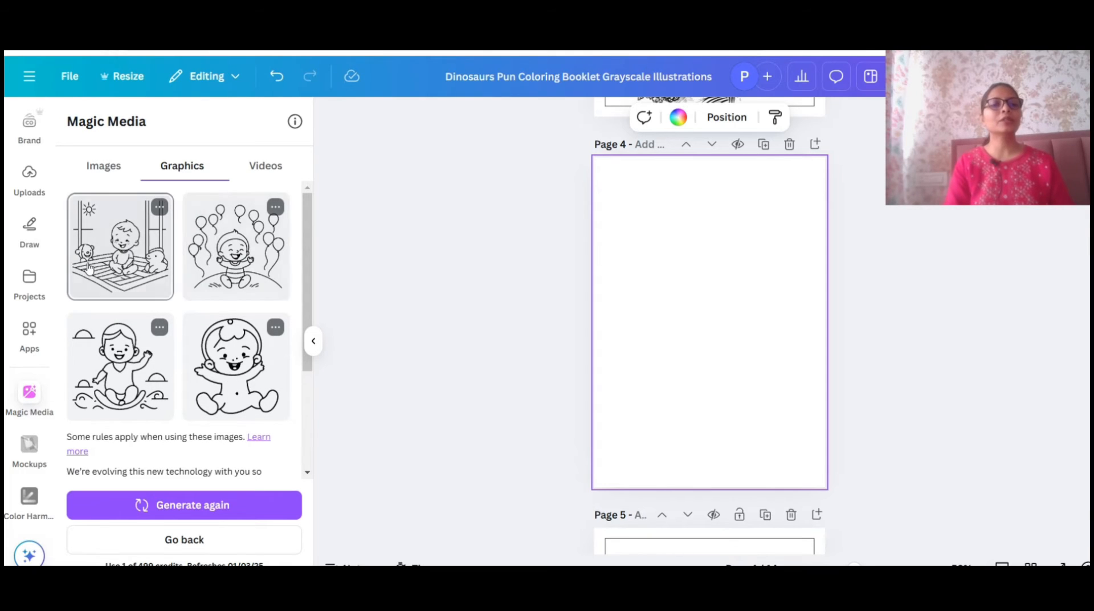
# Place the balloon baby at the top of blank page 4 and the baby with toys below it, and preview the page full screen
pyautogui.click(190, 256)
pyautogui.moveTo(707, 317); pyautogui.dragTo(707, 233)
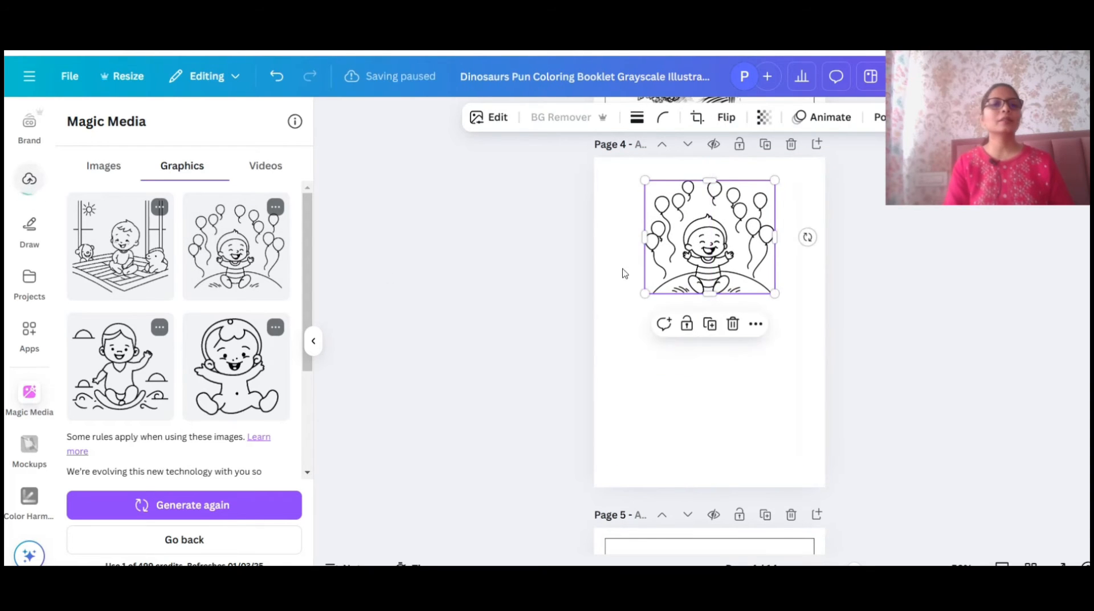
pyautogui.click(145, 276)
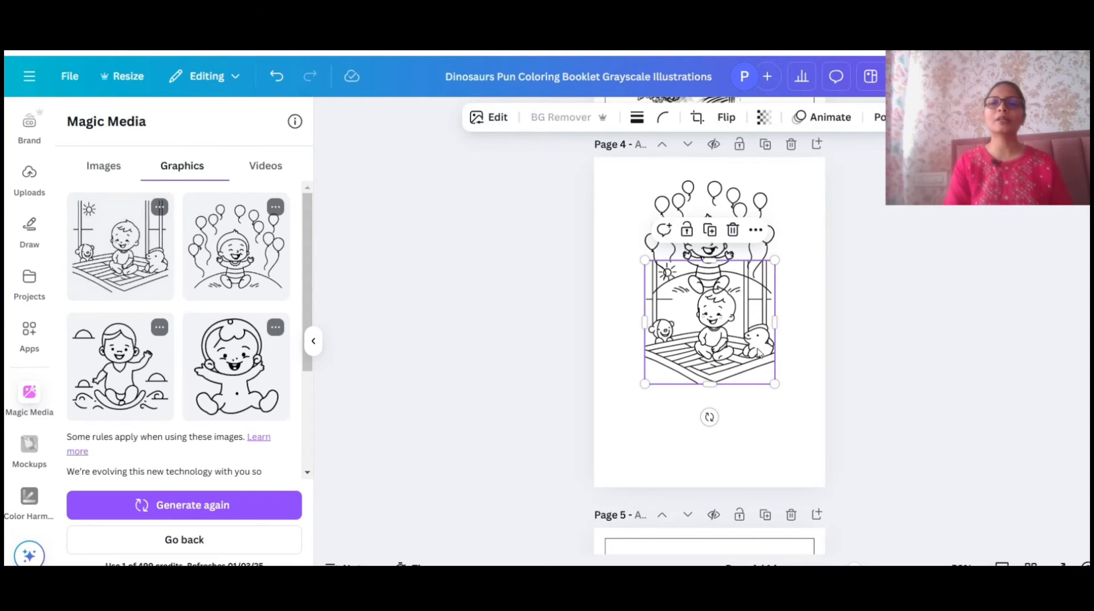
pyautogui.moveTo(754, 357); pyautogui.dragTo(762, 419)
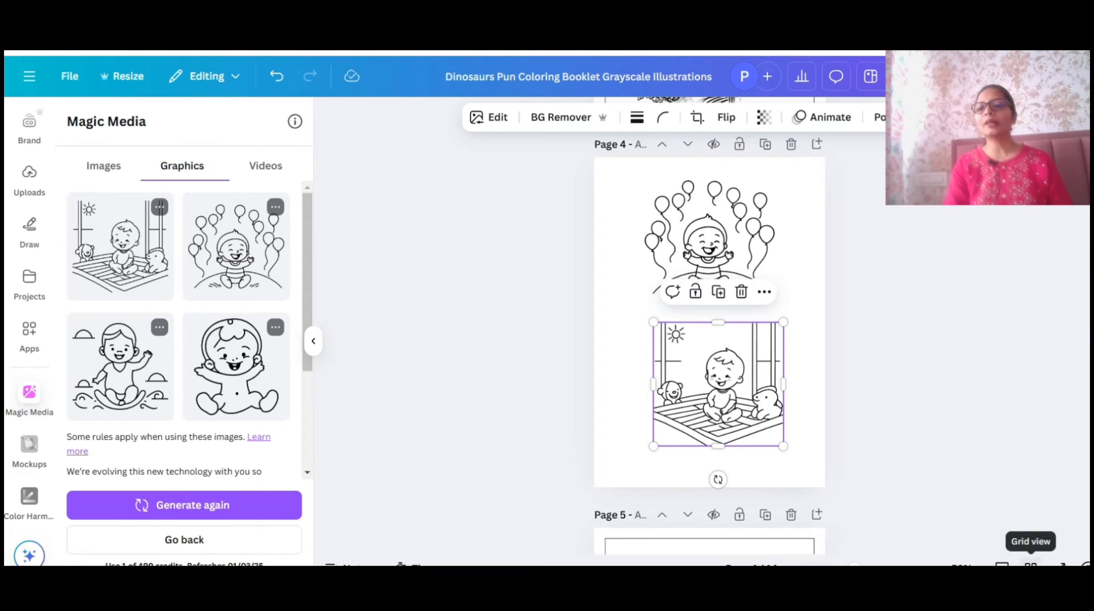
pyautogui.click(1061, 565)
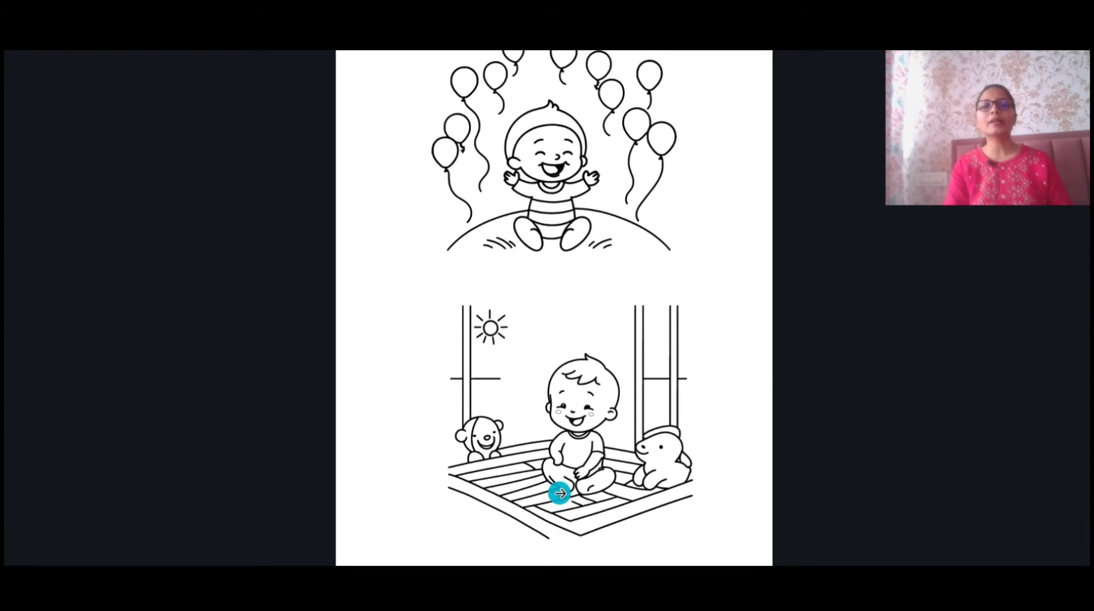
pyautogui.press('Escape')
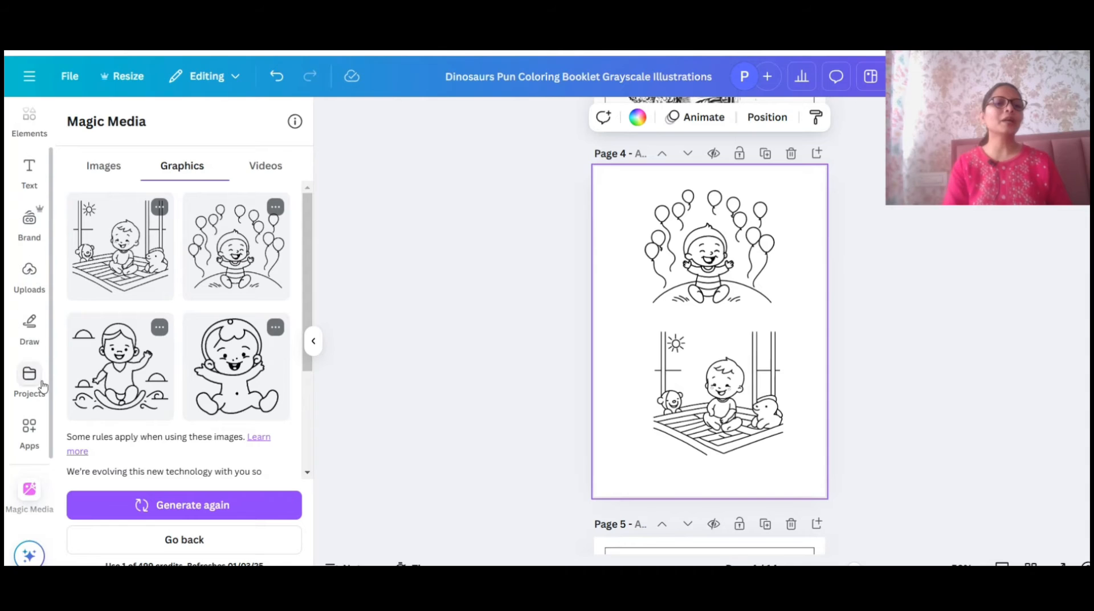
# Generate more graphics like the baby sitting between two toys
pyautogui.click(159, 208)
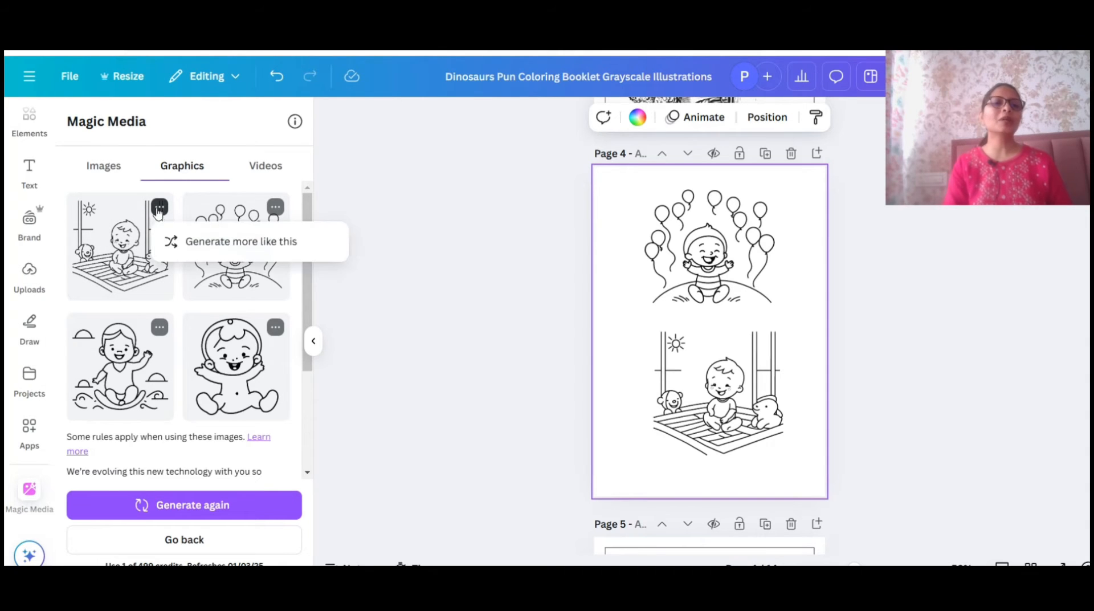
pyautogui.click(186, 243)
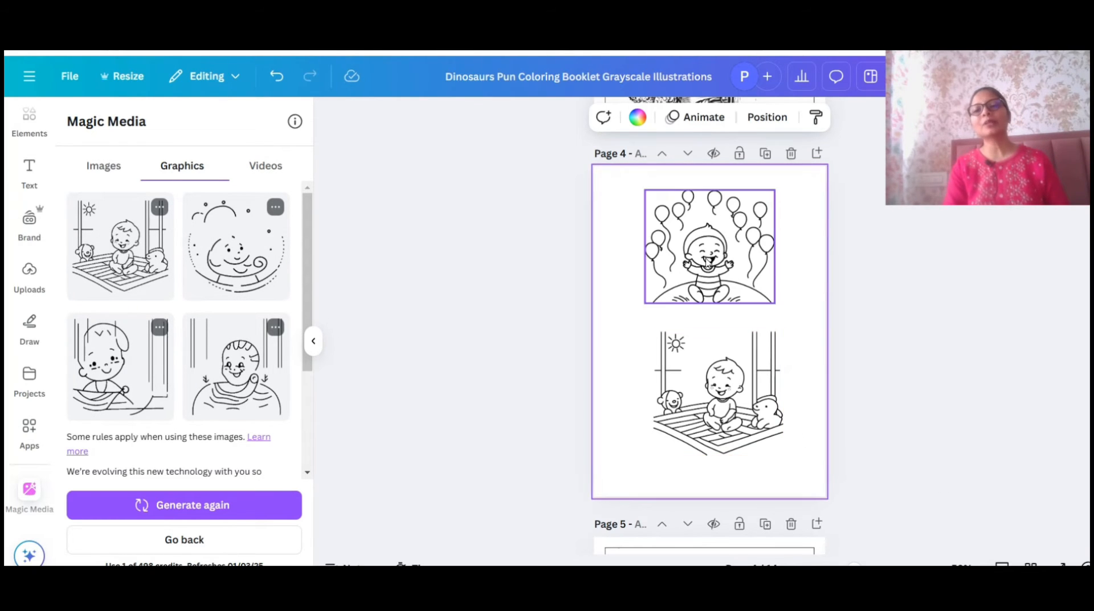
# Duplicate page 4 and delete the baby with toys from the original page
pyautogui.click(765, 153)
pyautogui.scroll(4, 721, 299)
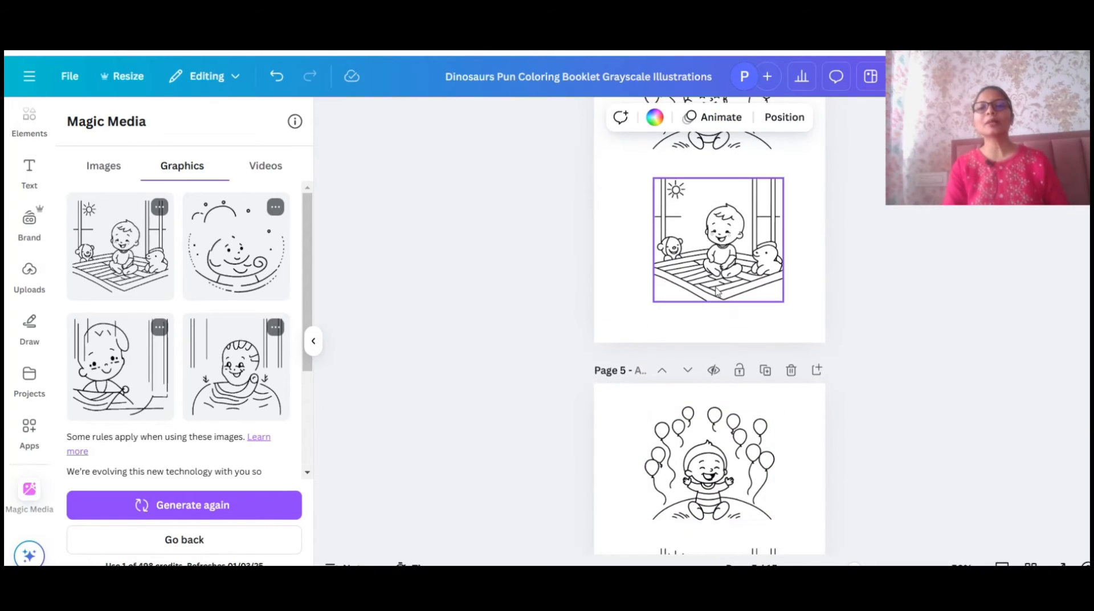
pyautogui.click(719, 296)
pyautogui.press('Delete')
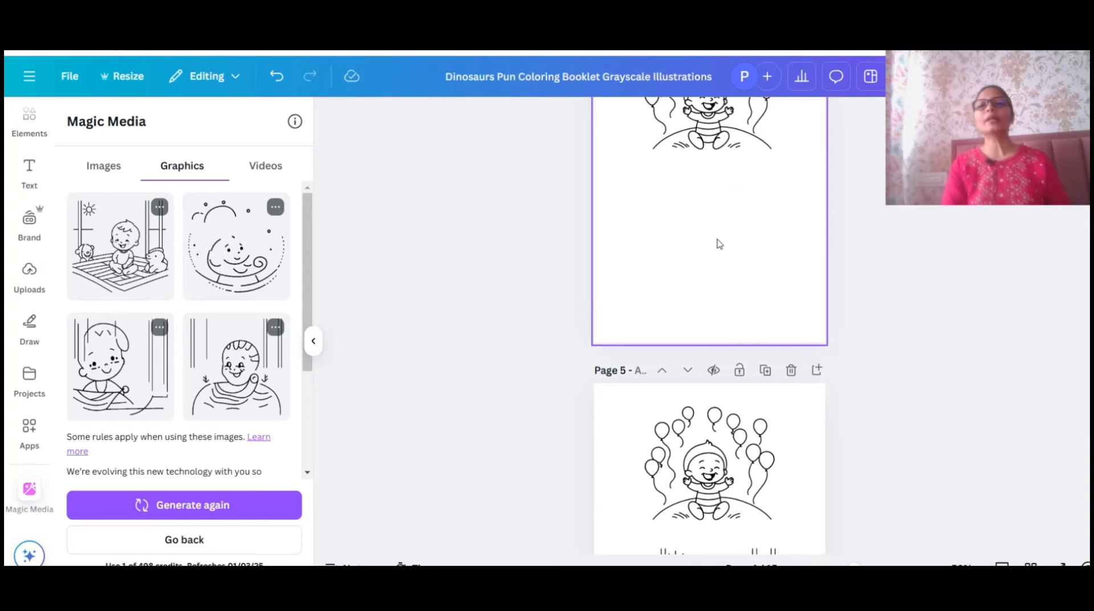
# Enlarge the balloon baby on page 4 to most of the page width and center it horizontally
pyautogui.click(721, 164)
pyautogui.moveTo(777, 150); pyautogui.dragTo(798, 197)
pyautogui.moveTo(735, 165); pyautogui.dragTo(726, 207)
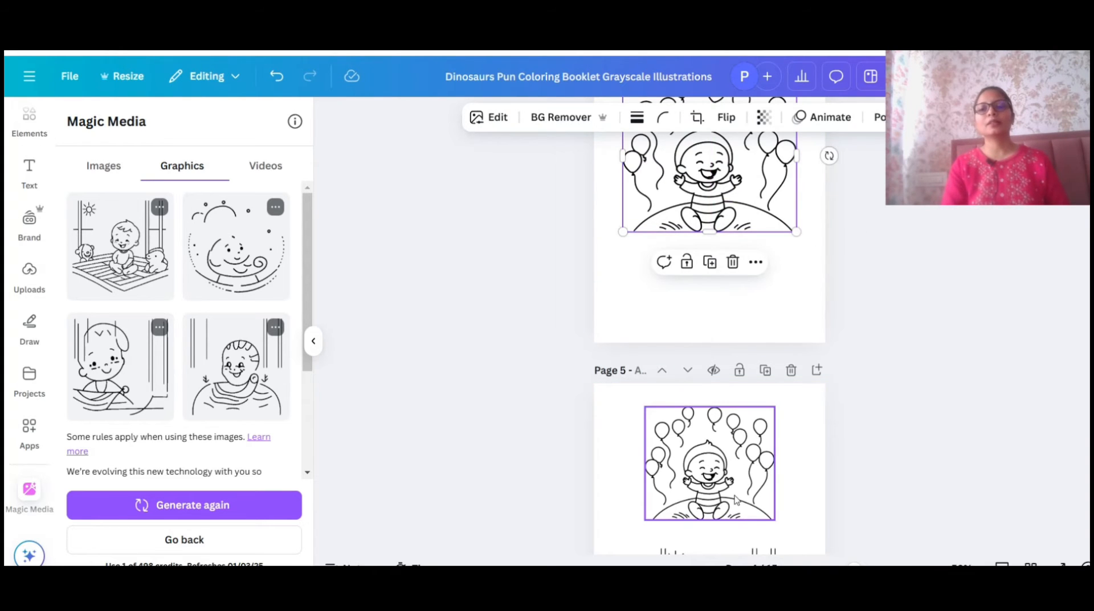
# Delete the balloon baby from page 5 and enlarge the baby with toys to nearly the page's width
pyautogui.scroll(-3, 735, 500)
pyautogui.click(711, 324)
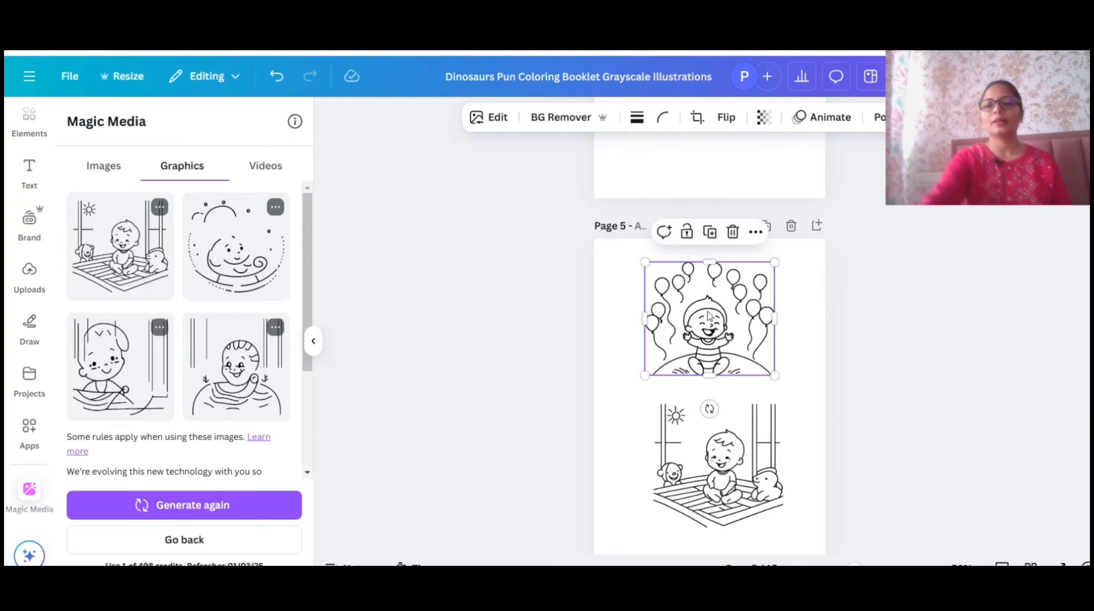
pyautogui.press('Delete')
pyautogui.click(713, 450)
pyautogui.moveTo(712, 450); pyautogui.dragTo(707, 415)
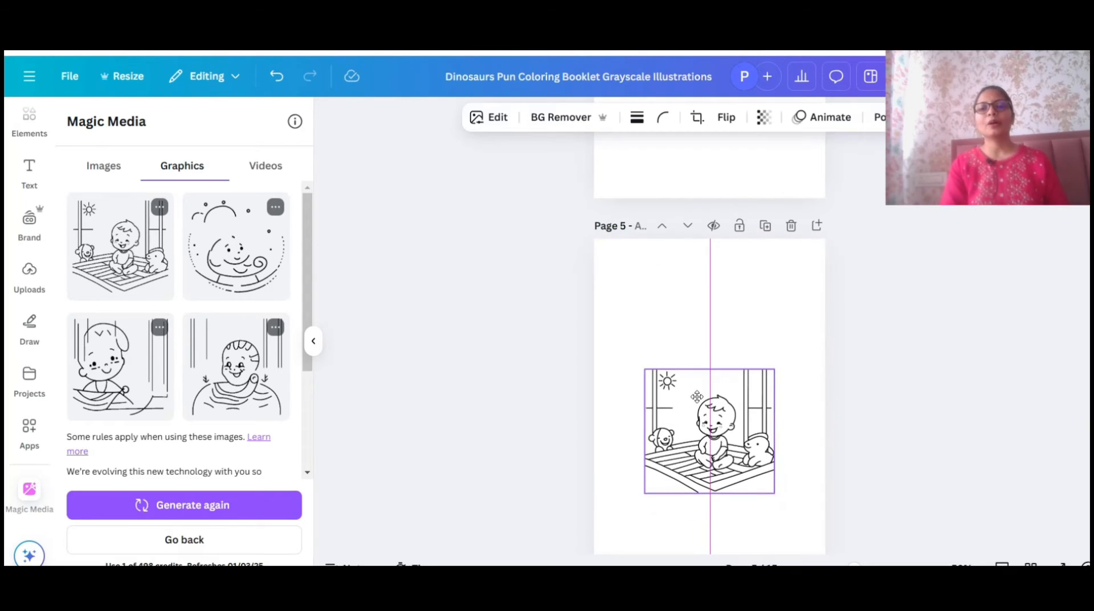
pyautogui.moveTo(645, 366); pyautogui.dragTo(610, 300)
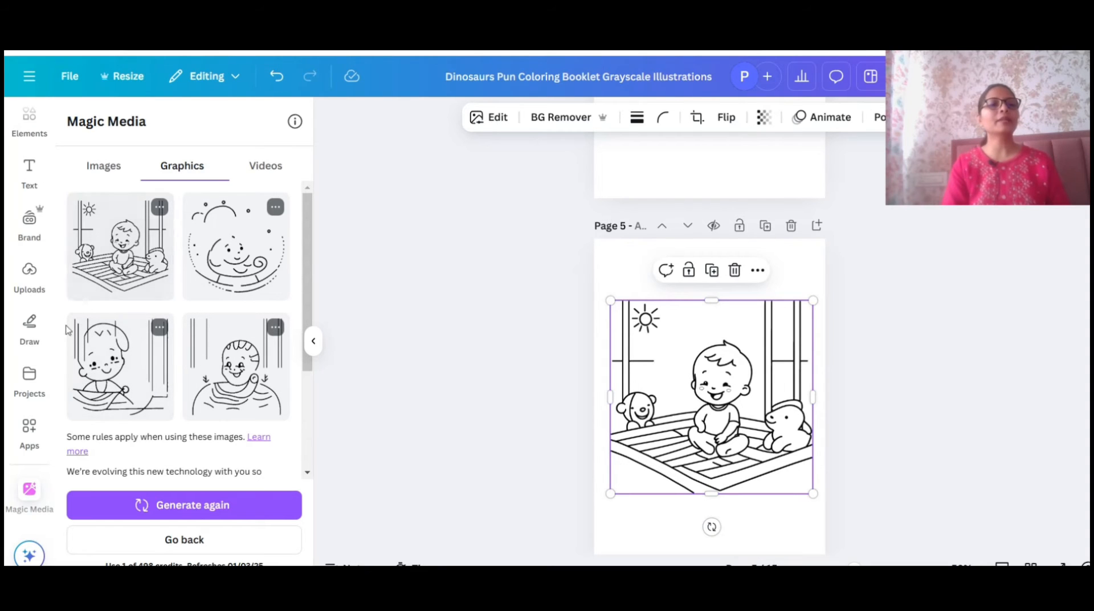
# Search the graphics elements for "ball" and show more graphics like the black-and-white soccer ball icon
pyautogui.scroll(2, 34, 342)
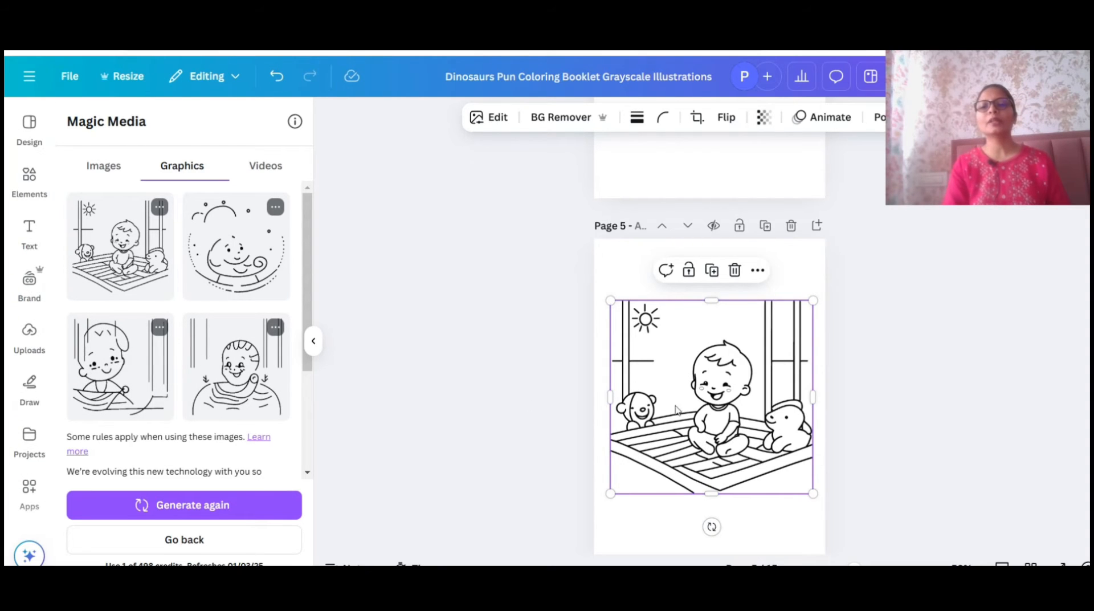
pyautogui.click(30, 177)
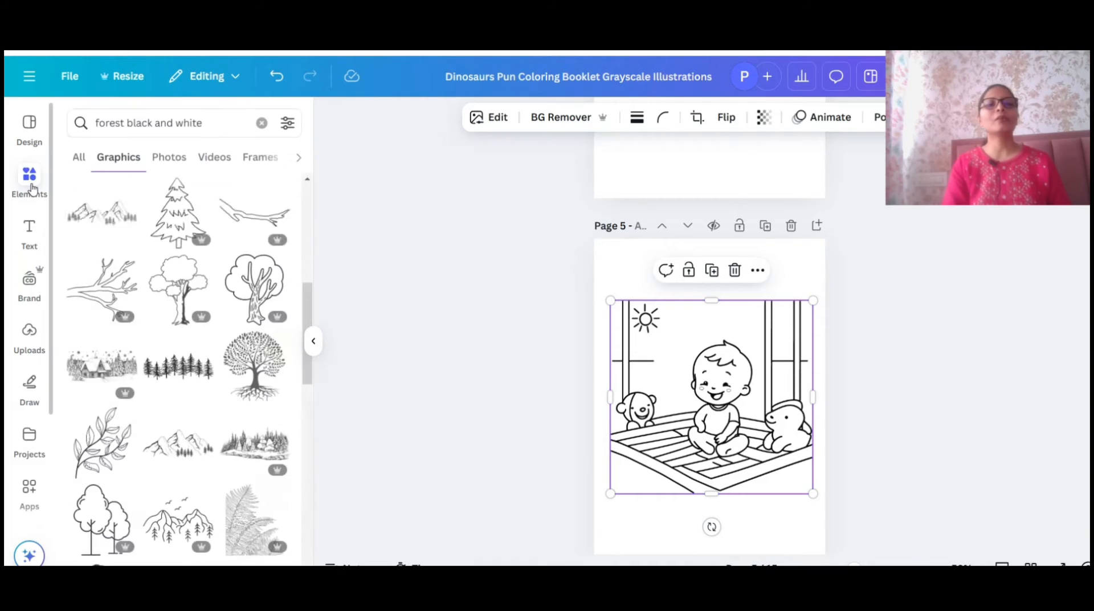
pyautogui.click(202, 125)
pyautogui.moveTo(203, 124); pyautogui.dragTo(80, 124)
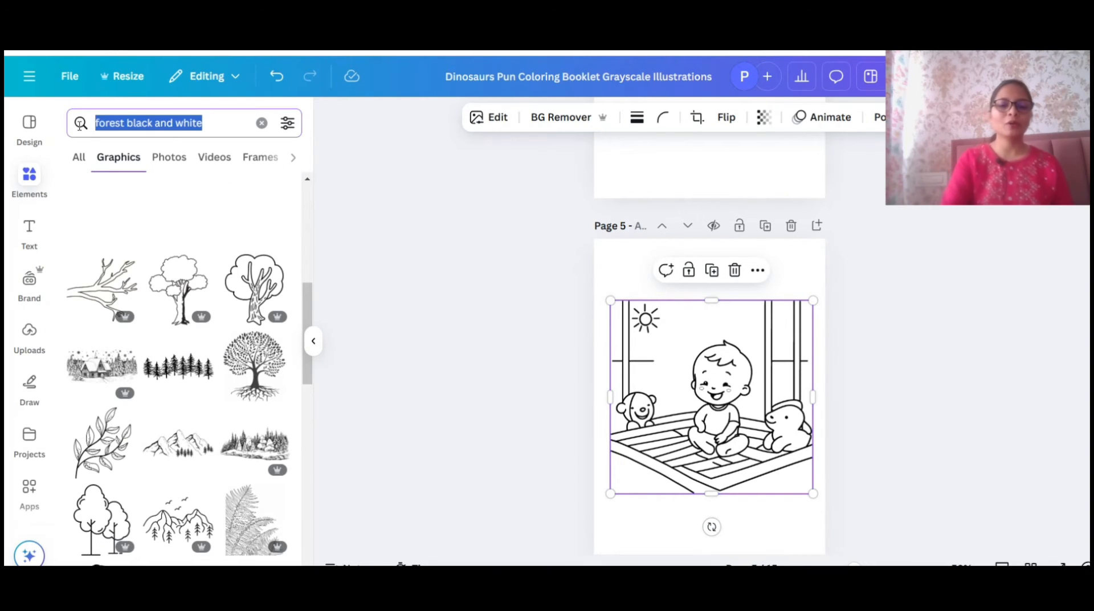
pyautogui.write('ball')
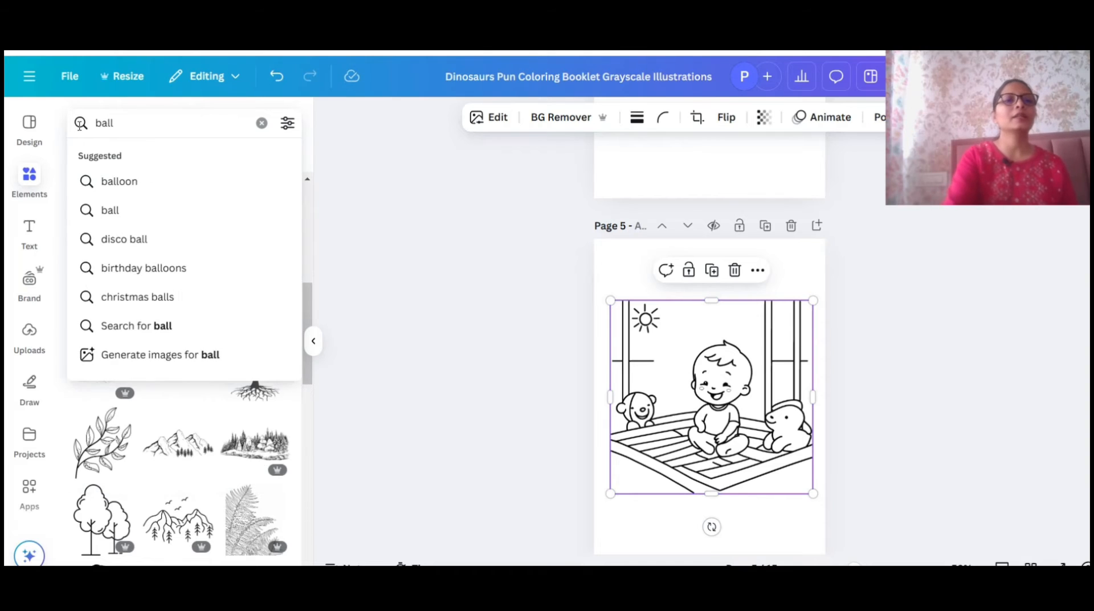
pyautogui.press('Return')
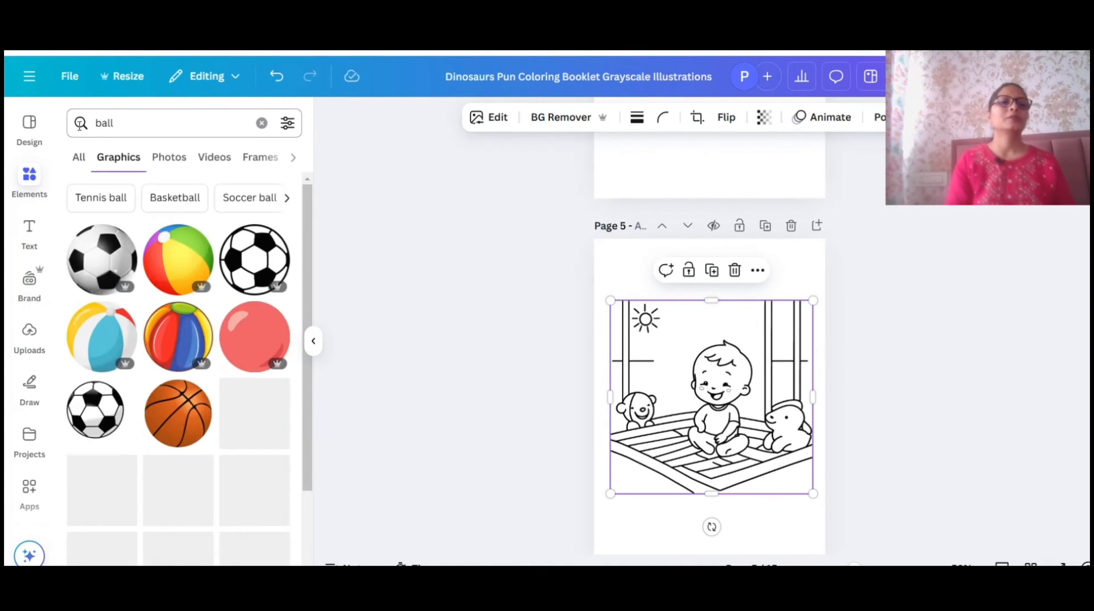
pyautogui.click(275, 237)
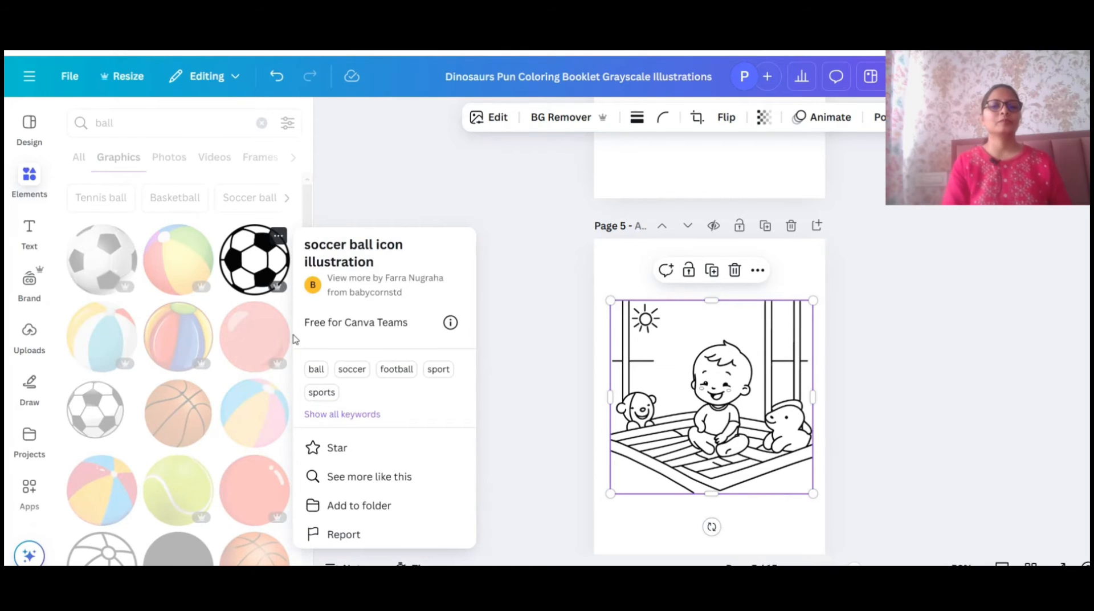
pyautogui.click(342, 476)
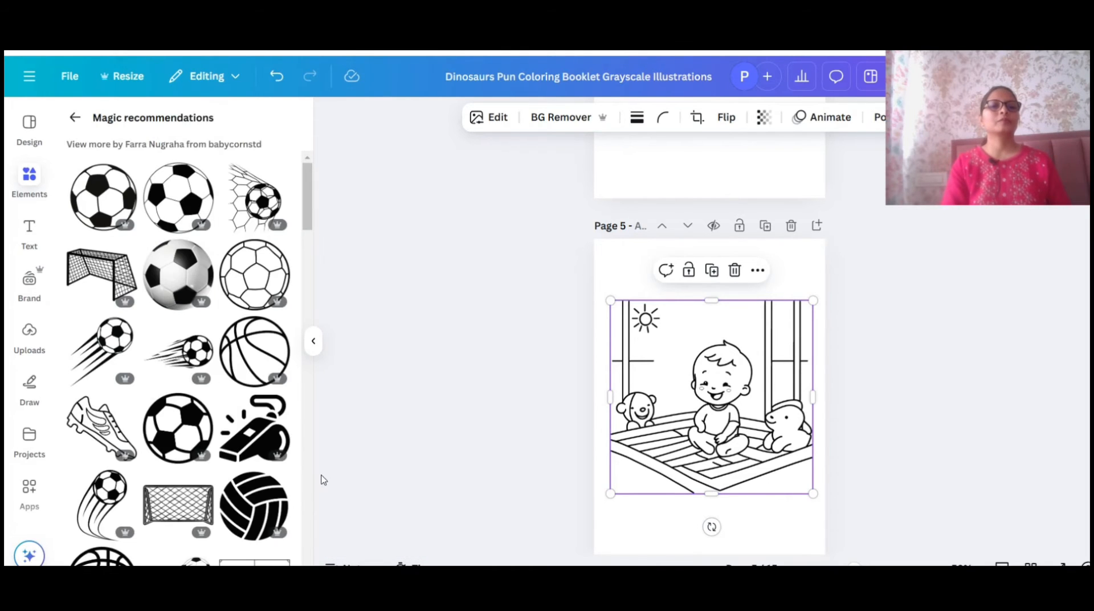
# Try the outlined soccer ball, reduced in front of the baby, and the outlined basketball on page 5
pyautogui.click(247, 248)
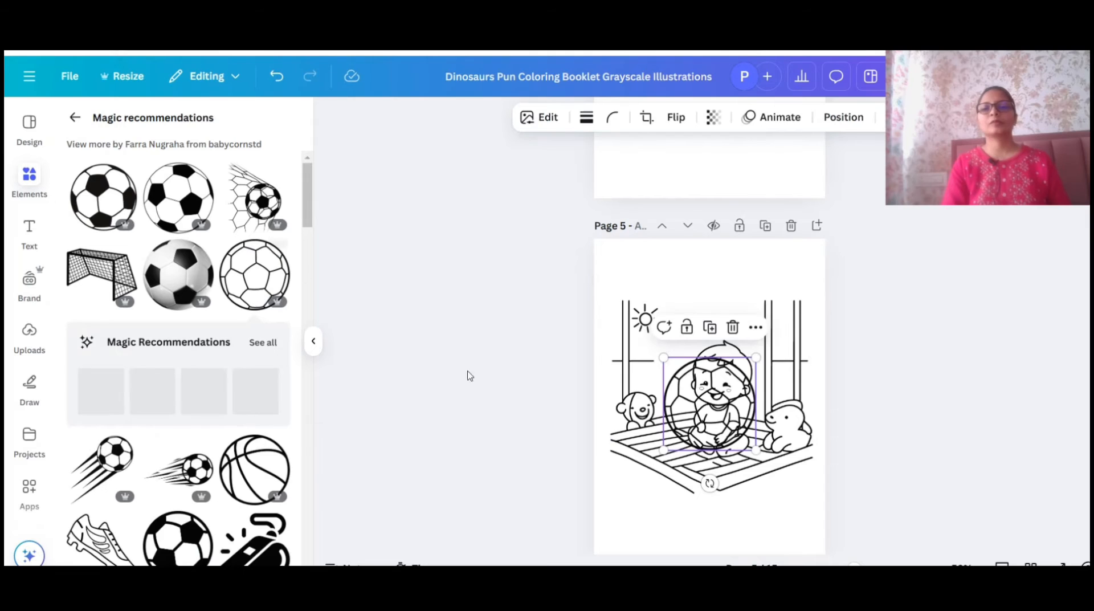
pyautogui.moveTo(712, 399); pyautogui.dragTo(672, 475)
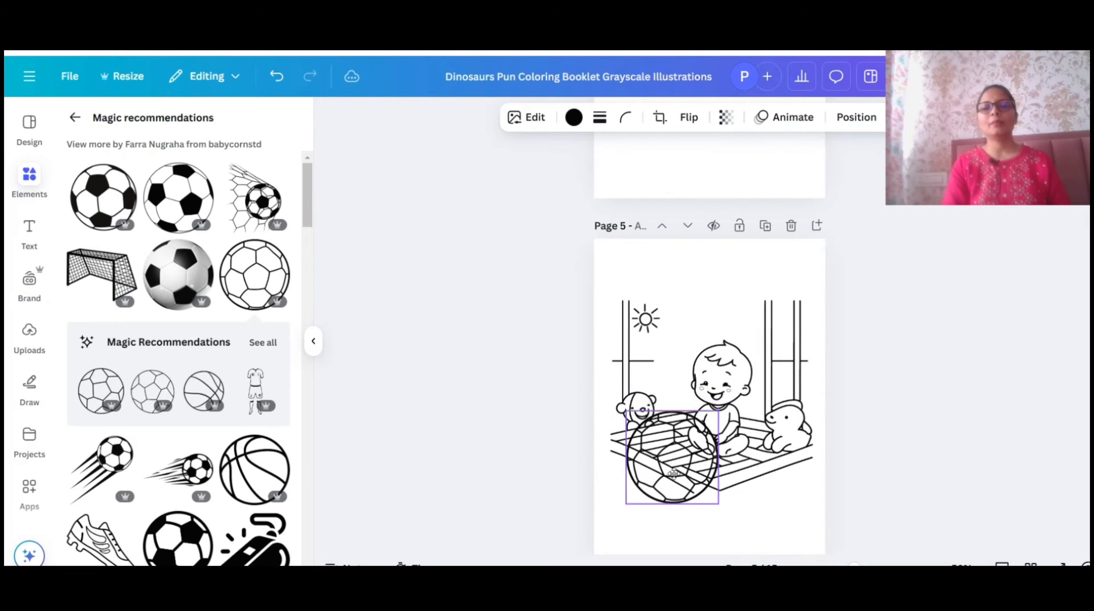
pyautogui.moveTo(719, 410); pyautogui.dragTo(698, 454)
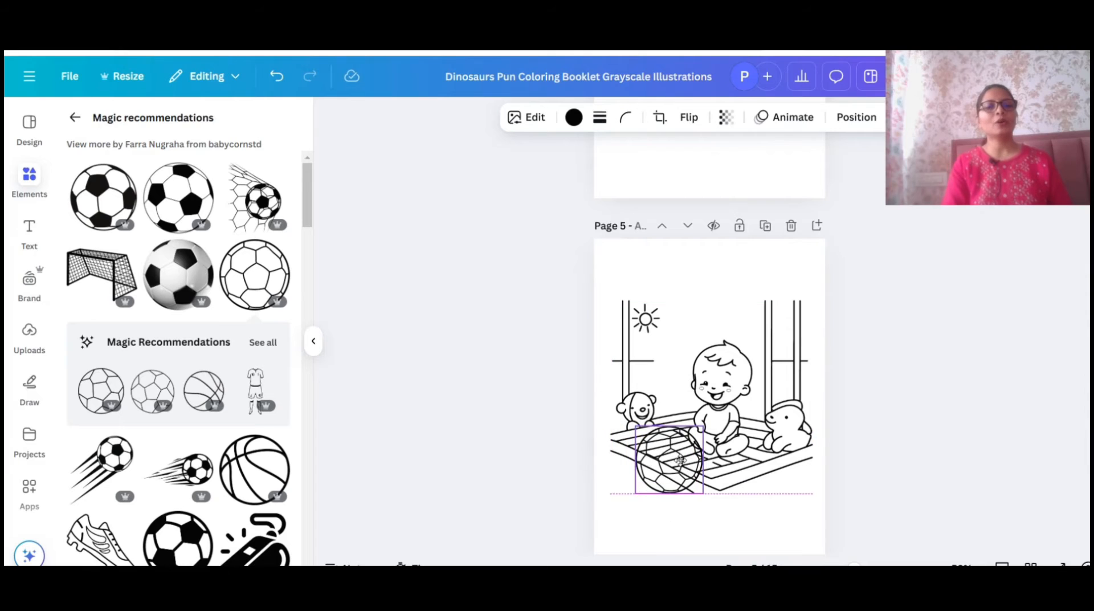
pyautogui.click(263, 477)
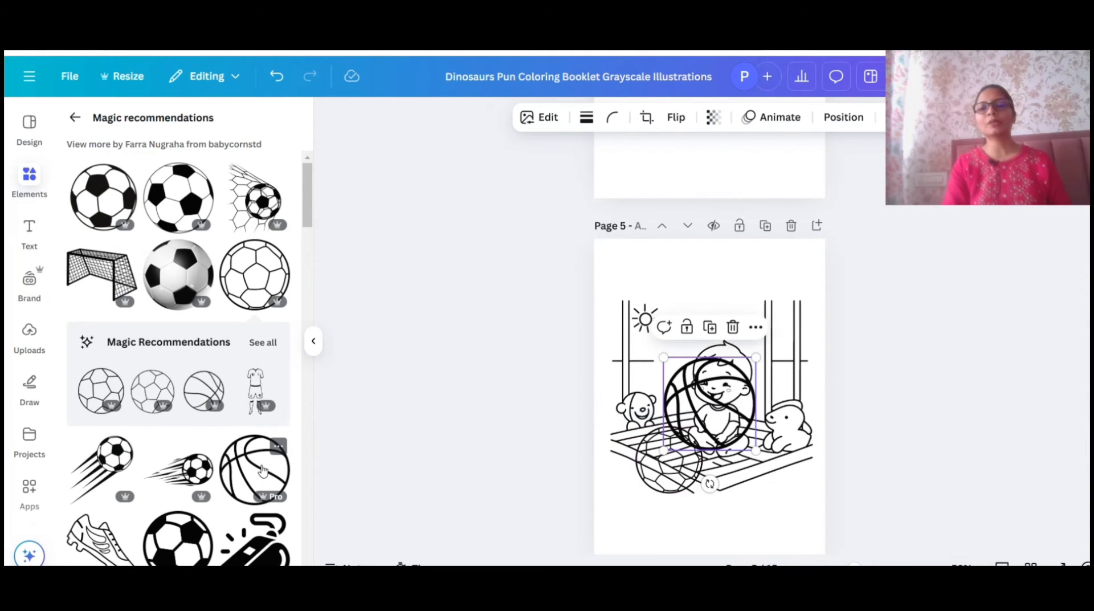
pyautogui.click(734, 333)
# Add the shaded soccer ball to page 5, shrink it to about a third of the page width, and delete the outlined ball
pyautogui.scroll(-5, 145, 379)
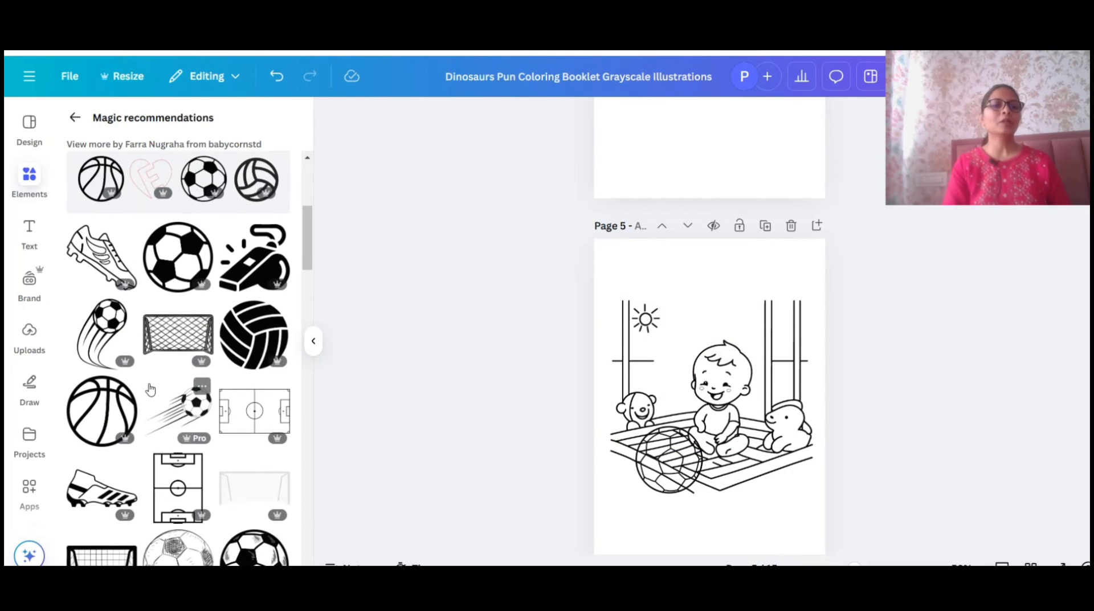
pyautogui.scroll(-3, 150, 389)
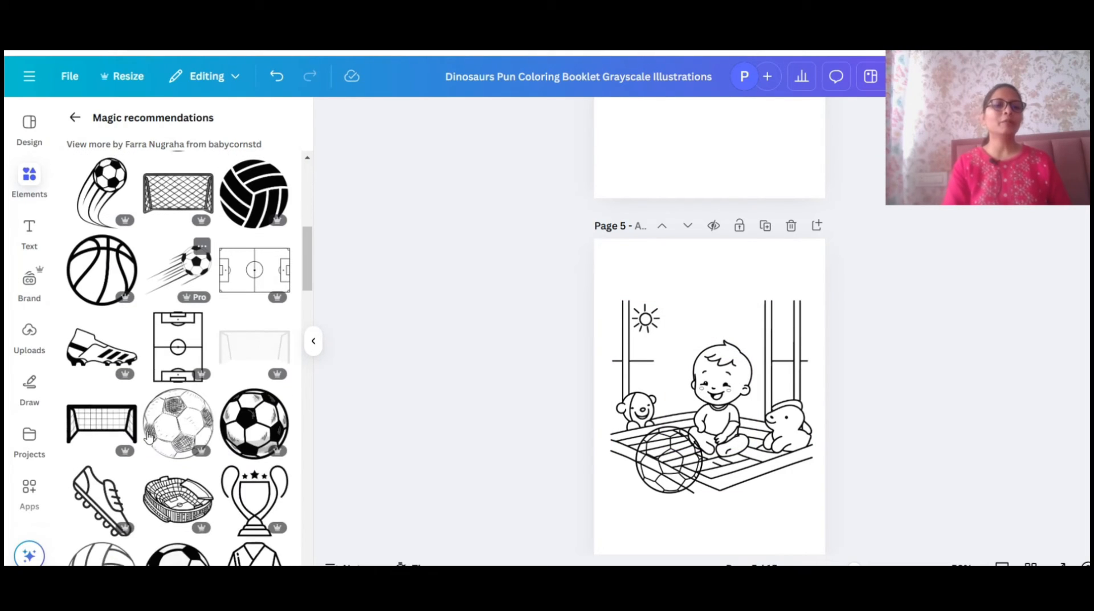
pyautogui.click(273, 431)
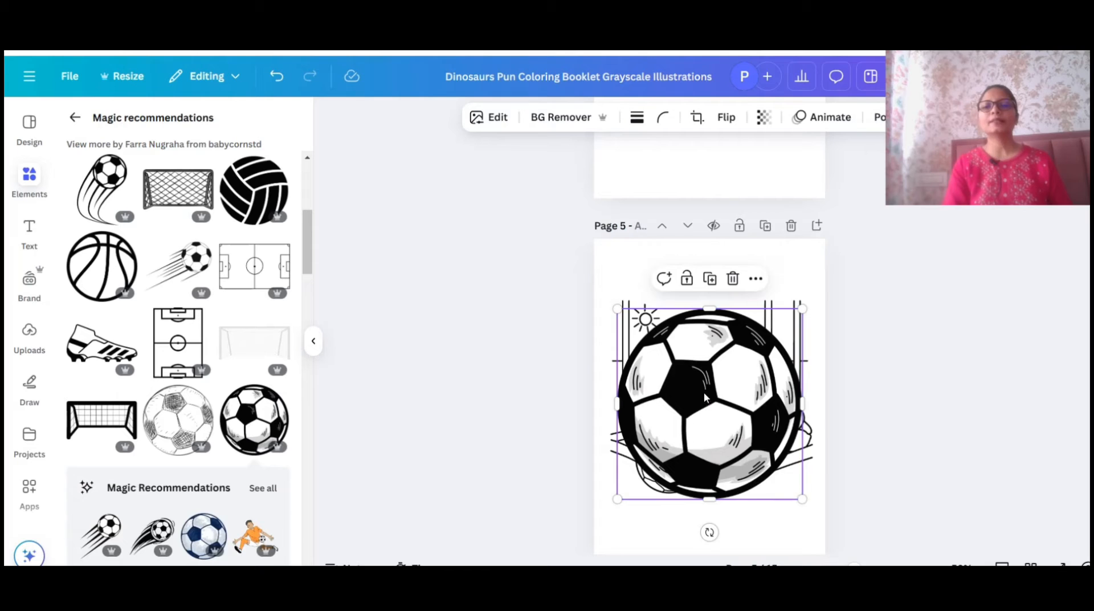
pyautogui.moveTo(705, 398); pyautogui.dragTo(694, 351)
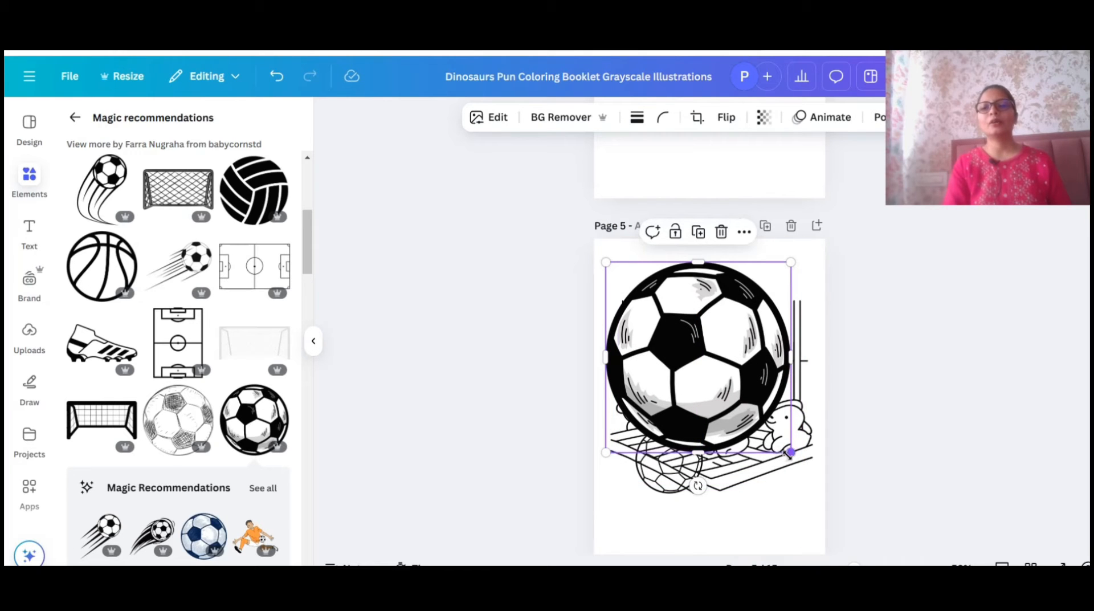
pyautogui.moveTo(790, 453); pyautogui.dragTo(686, 345)
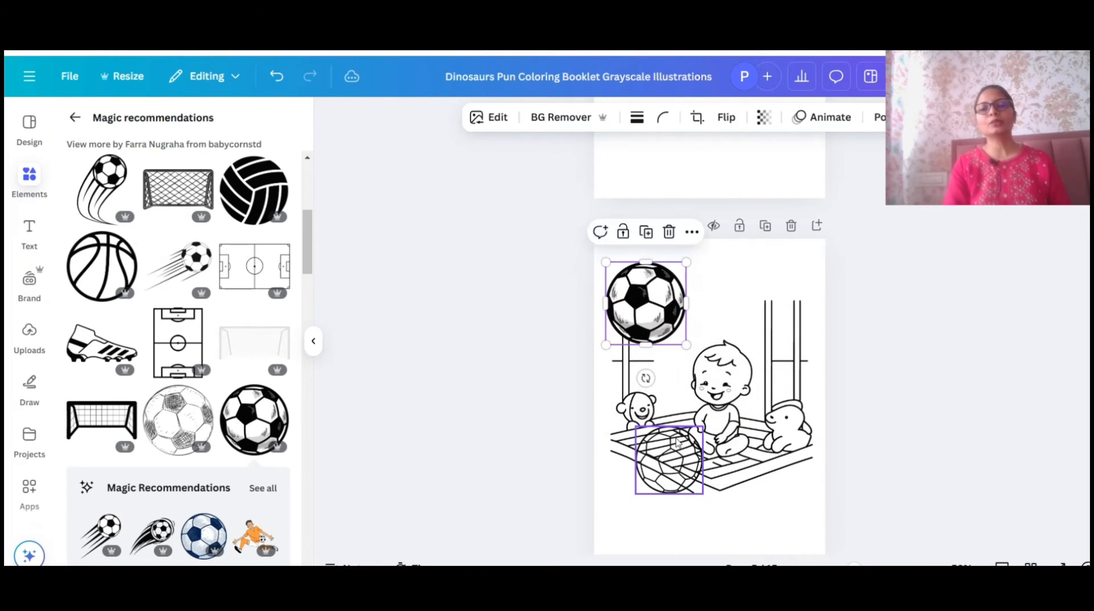
pyautogui.click(691, 467)
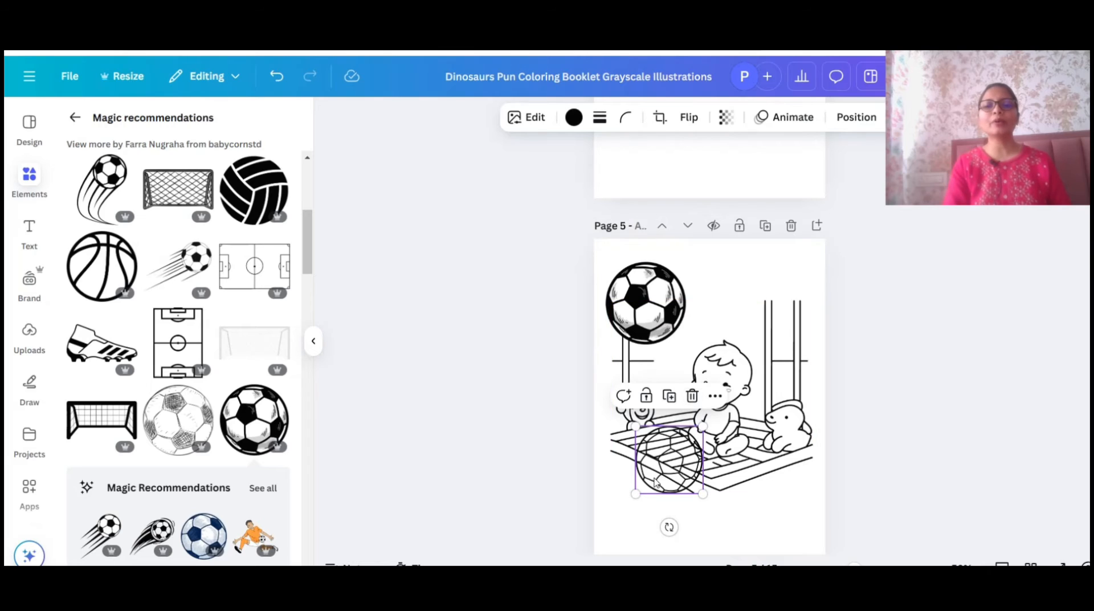
pyautogui.click(692, 396)
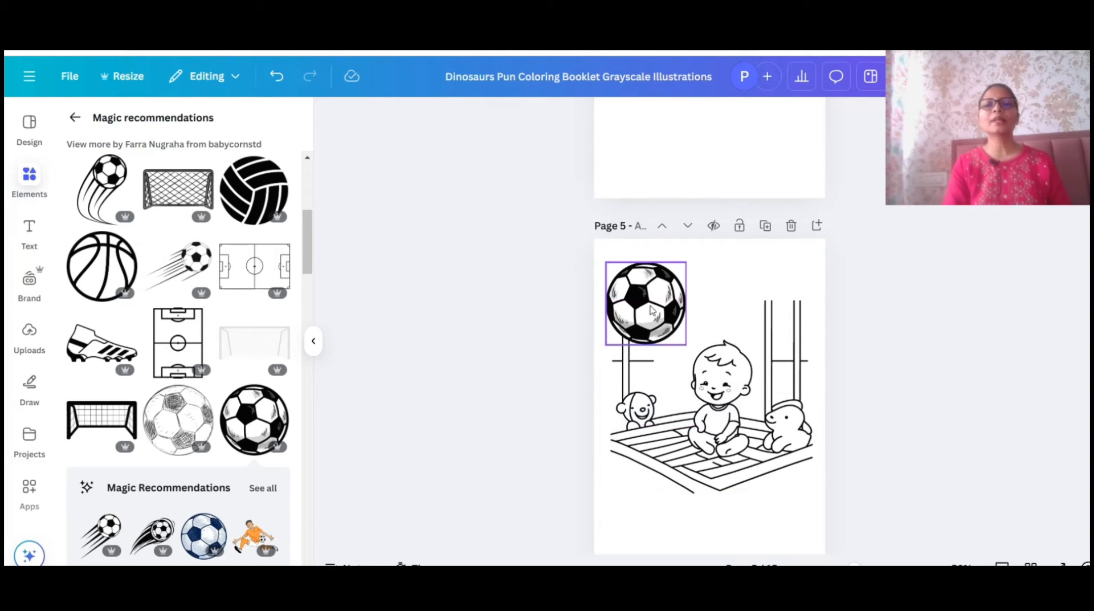
# Place the shaded soccer ball in front of the baby at about a quarter of the page width and preview the page full screen
pyautogui.moveTo(652, 310); pyautogui.dragTo(678, 466)
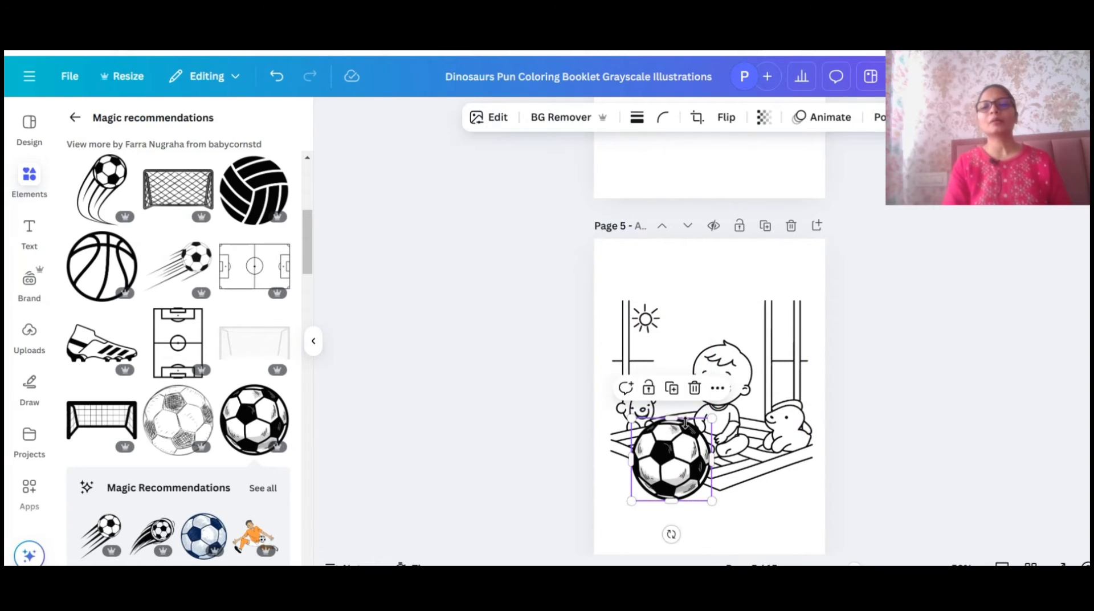
pyautogui.moveTo(712, 420); pyautogui.dragTo(696, 435)
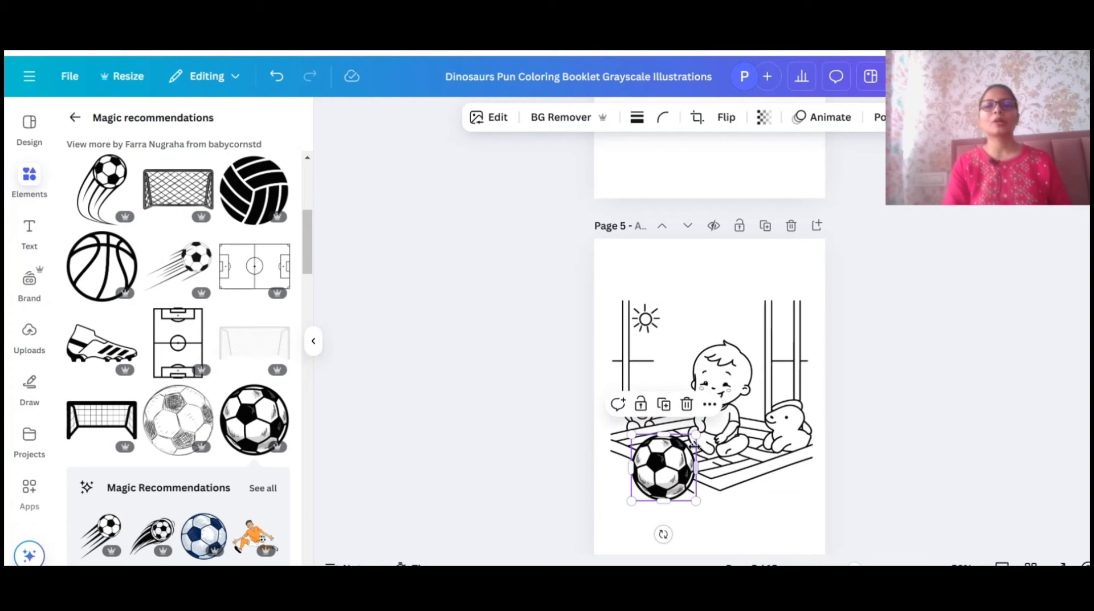
pyautogui.moveTo(671, 472); pyautogui.dragTo(686, 455)
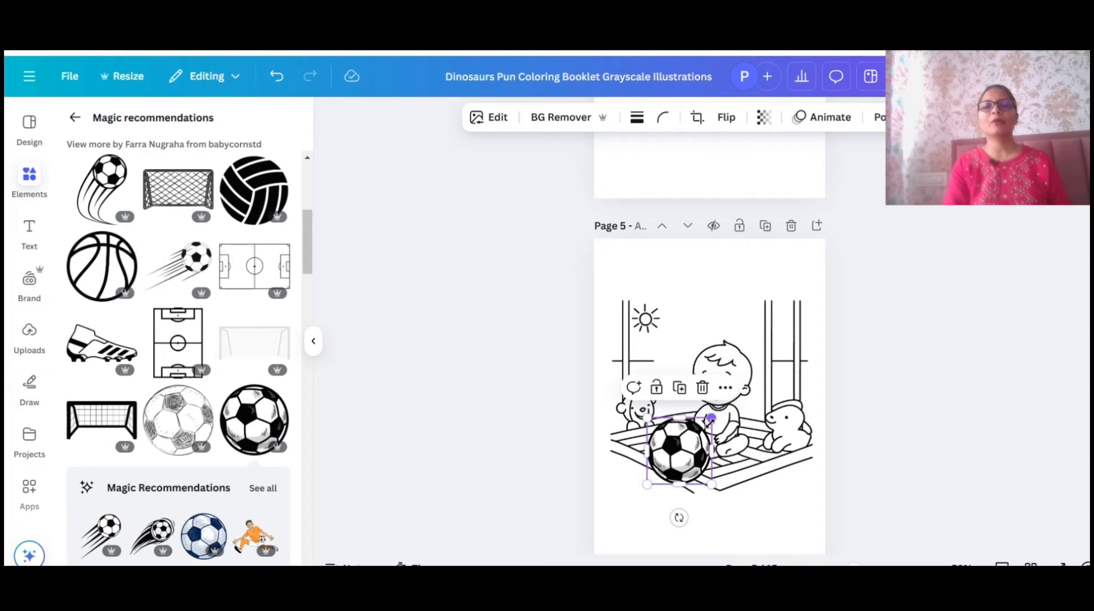
pyautogui.moveTo(711, 420); pyautogui.dragTo(701, 429)
pyautogui.moveTo(671, 476); pyautogui.dragTo(686, 462)
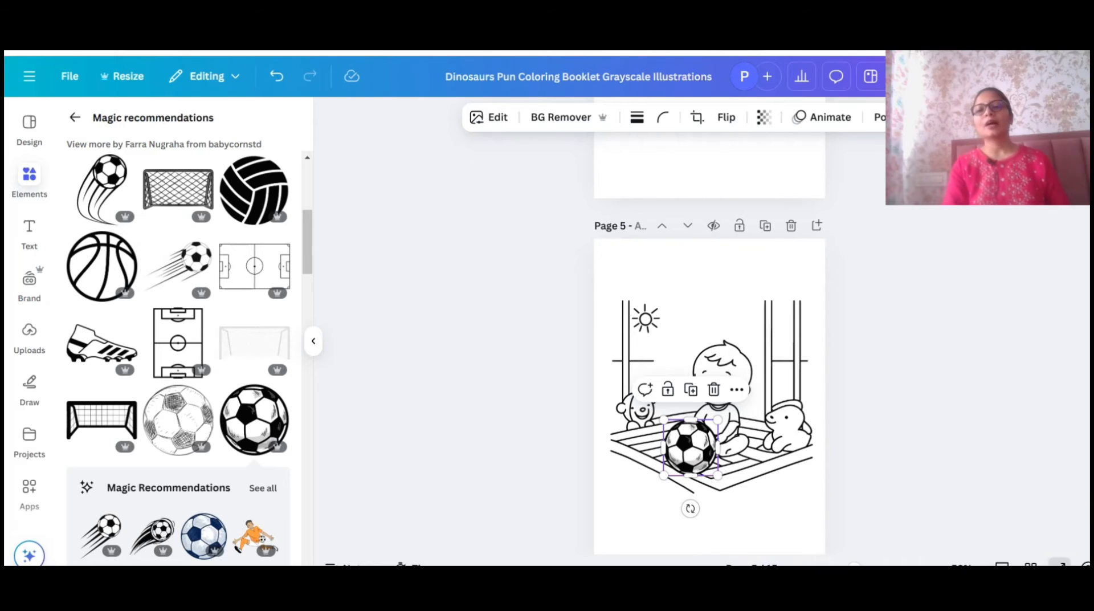
pyautogui.click(1061, 562)
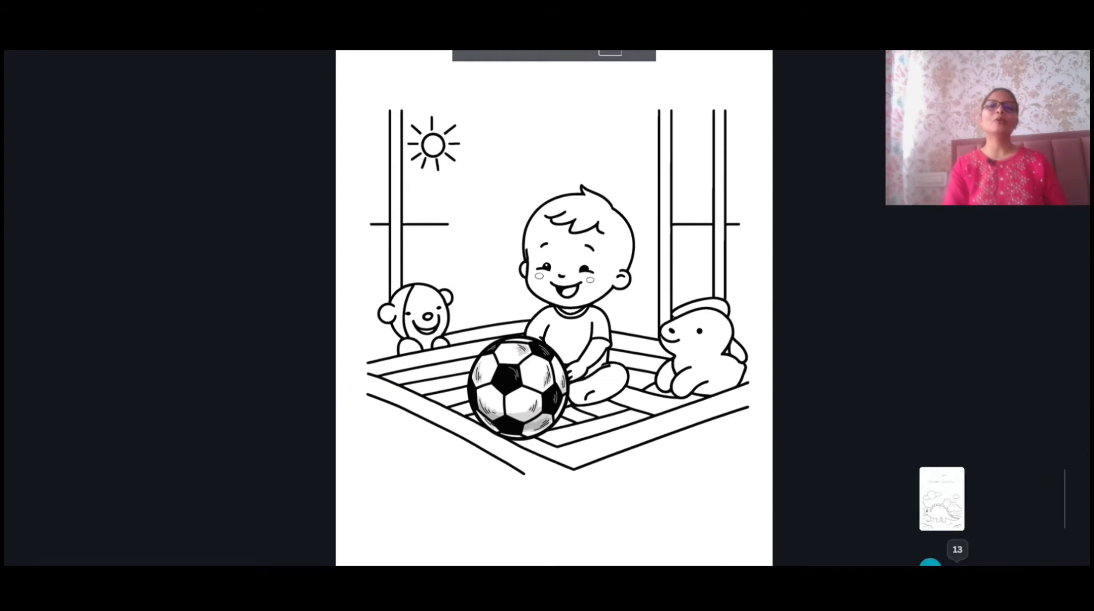
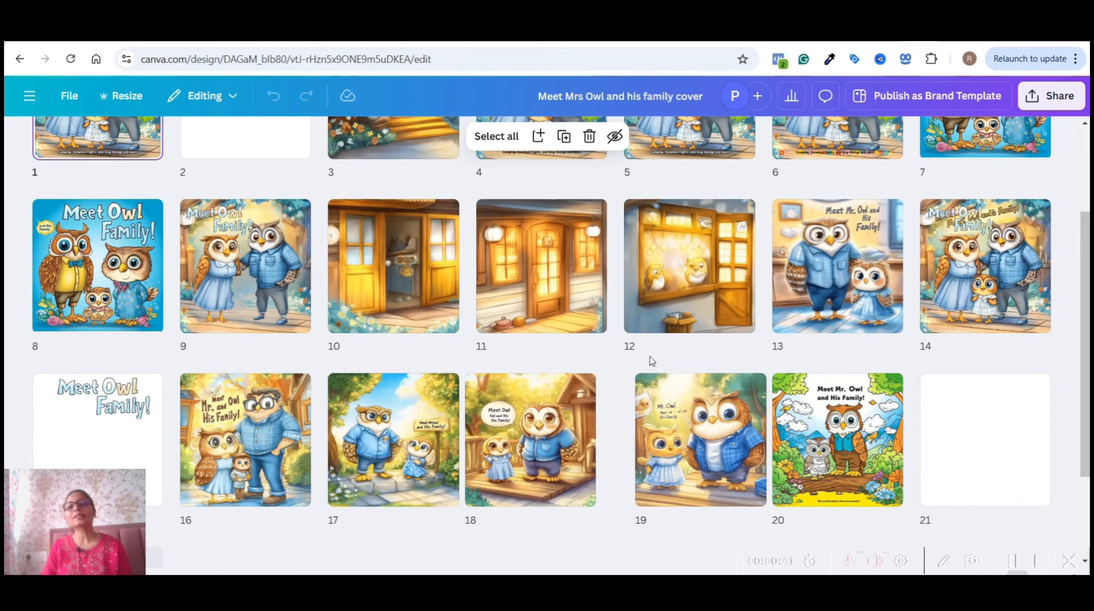
# Open page 8 of the "Meet Mrs Owl and his family cover" design and select its owl family image
pyautogui.scroll(1, 907, 392)
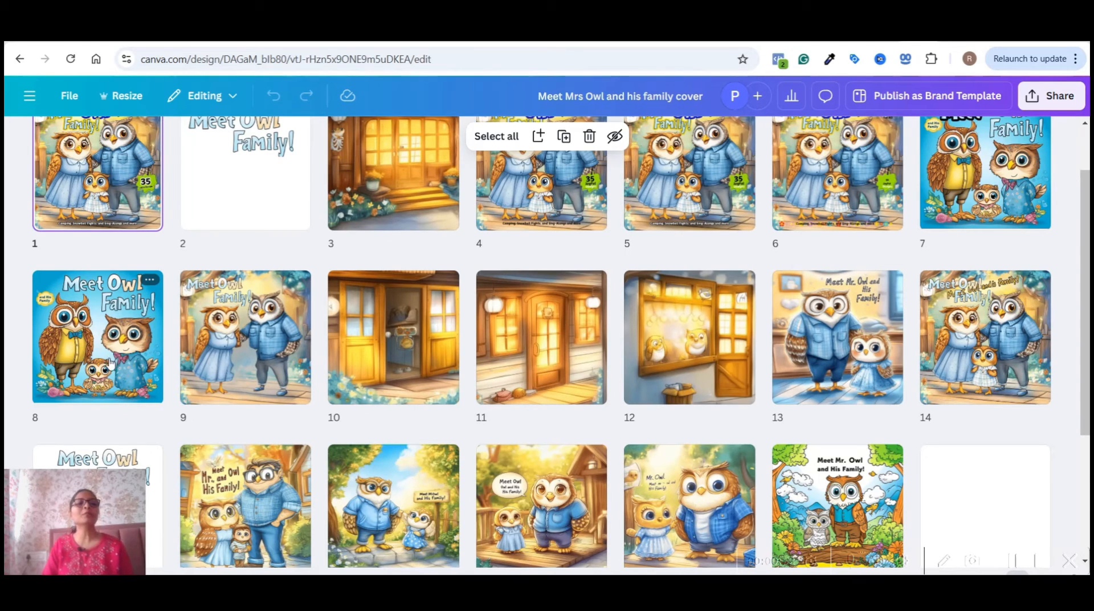
pyautogui.scroll(2, 82, 339)
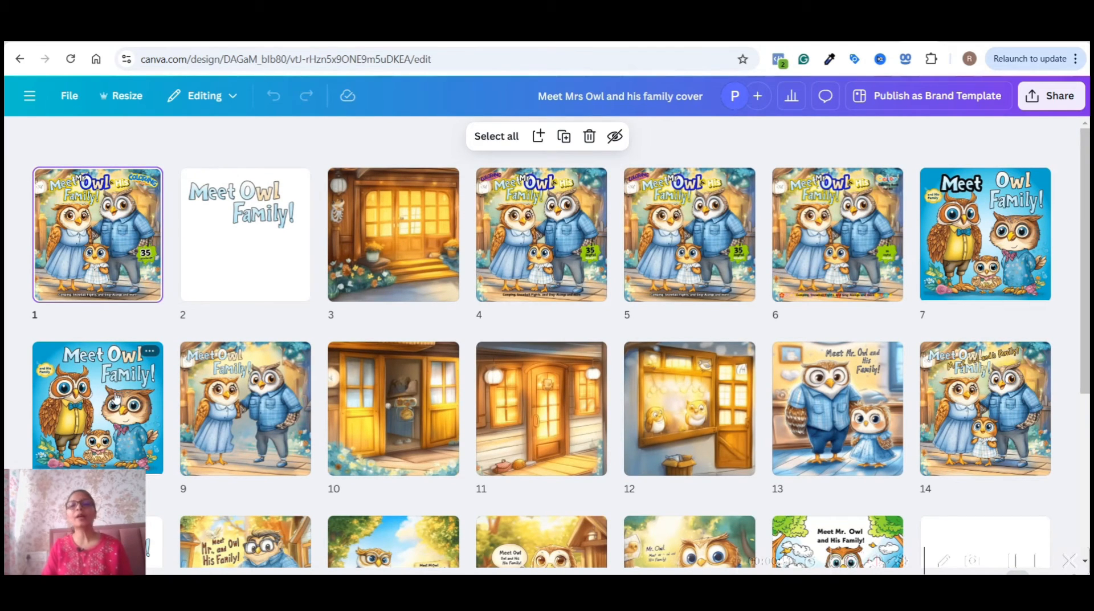
pyautogui.moveTo(916, 262)
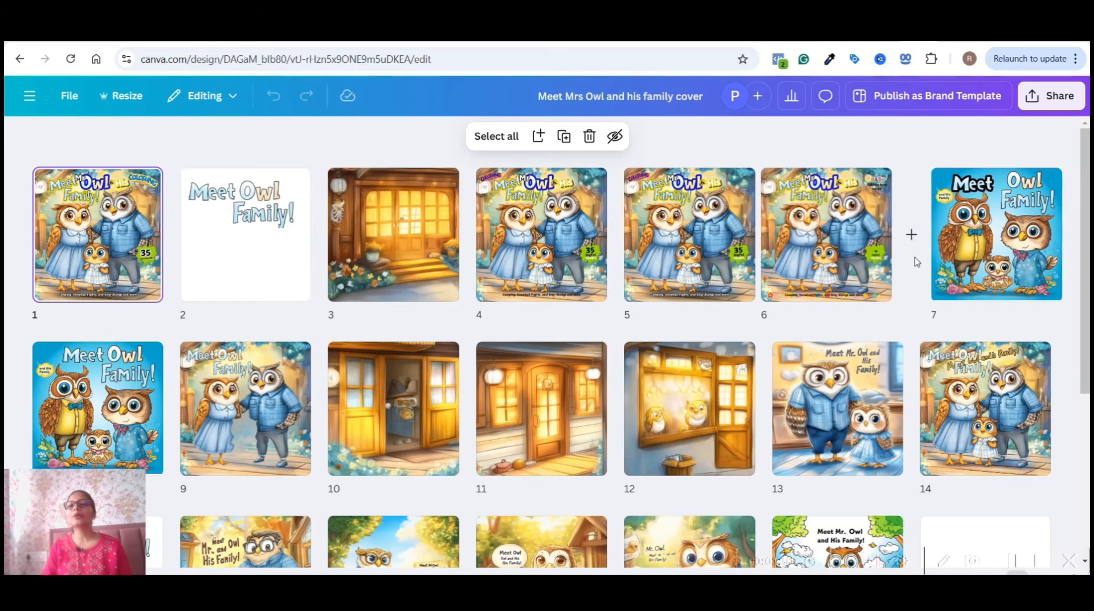
pyautogui.click(830, 252)
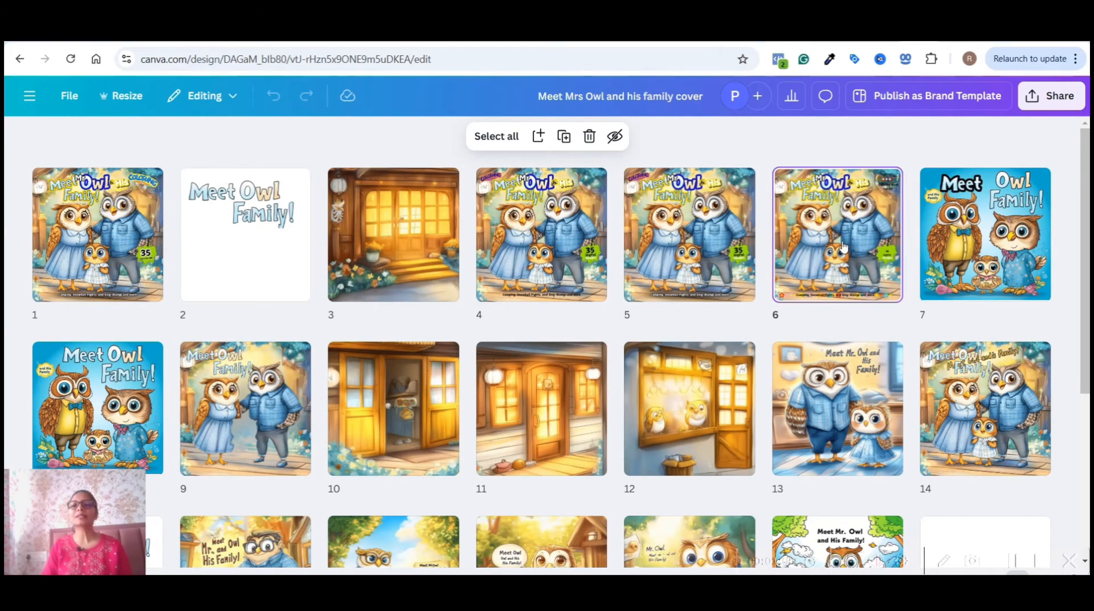
pyautogui.click(135, 395)
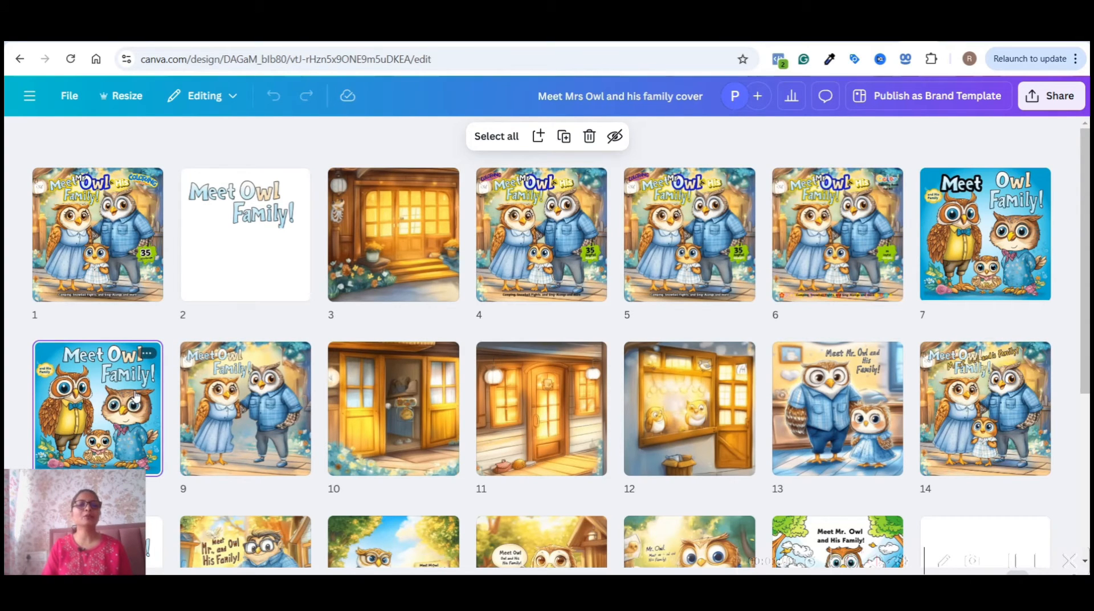
pyautogui.doubleClick(135, 395)
pyautogui.click(558, 302)
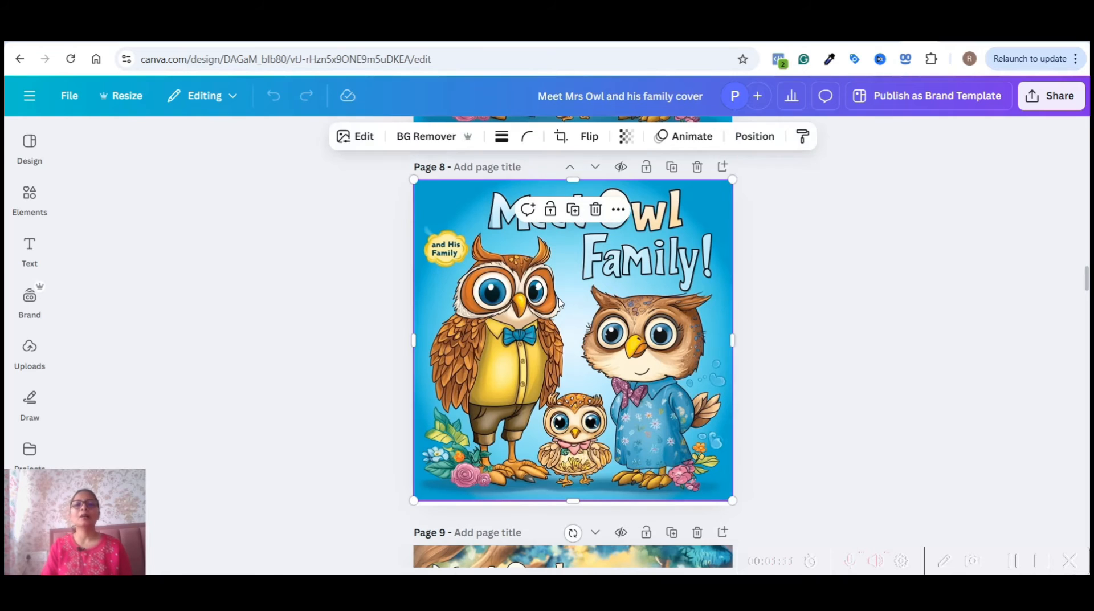
# Open Magic Grab for the owl family image on page 8 with click selection active
pyautogui.click(359, 139)
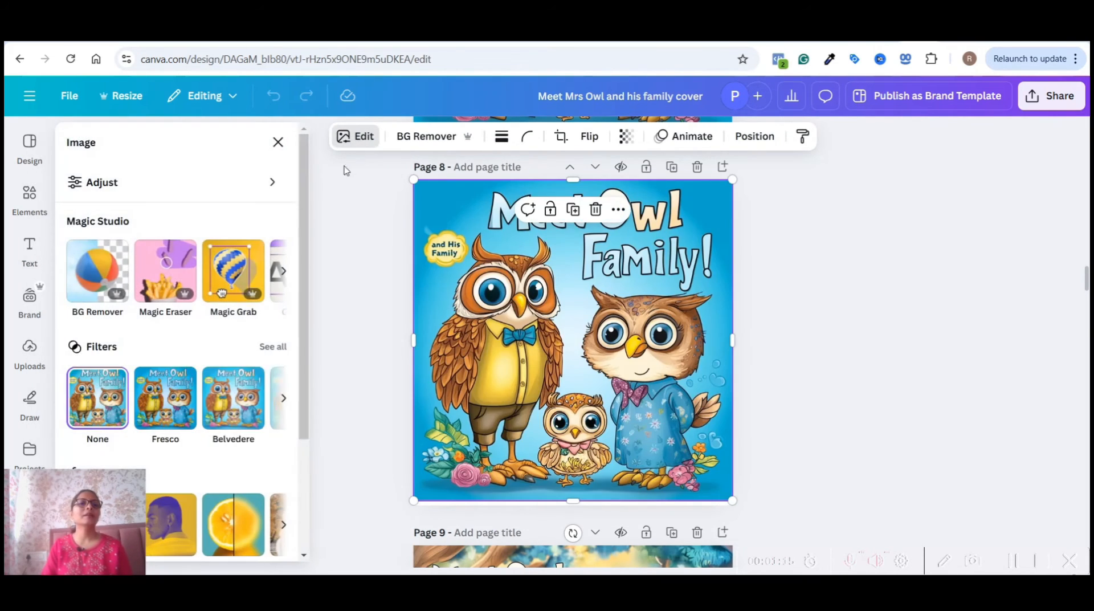
pyautogui.click(223, 282)
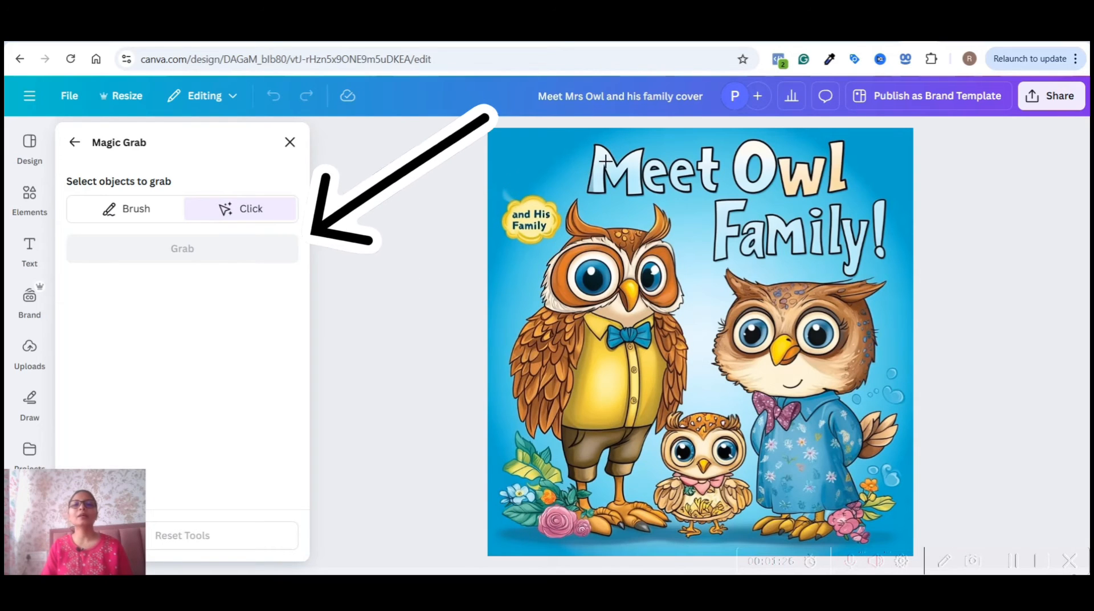
pyautogui.click(146, 221)
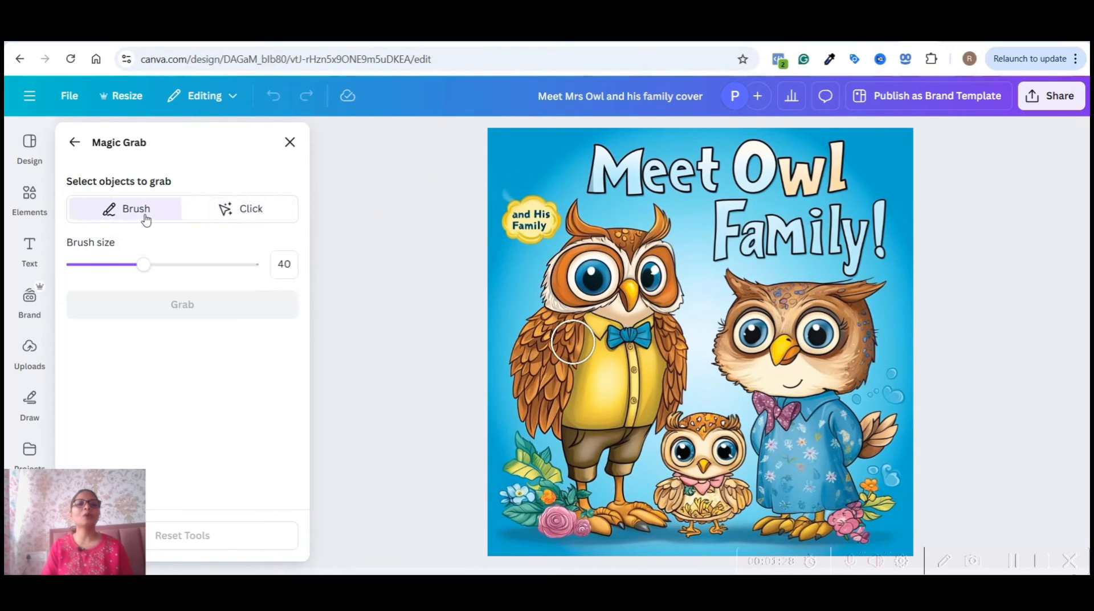
pyautogui.click(219, 216)
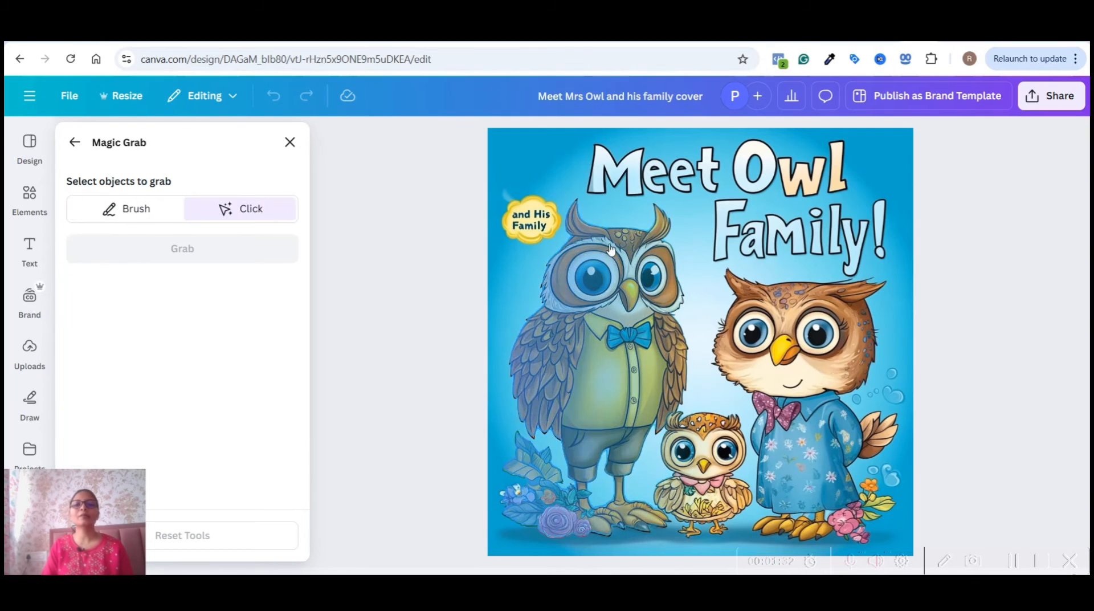
# Try selecting the yellow-shirted owl and brushing over the owl in the blue floral outfit, then clear the selection
pyautogui.click(621, 268)
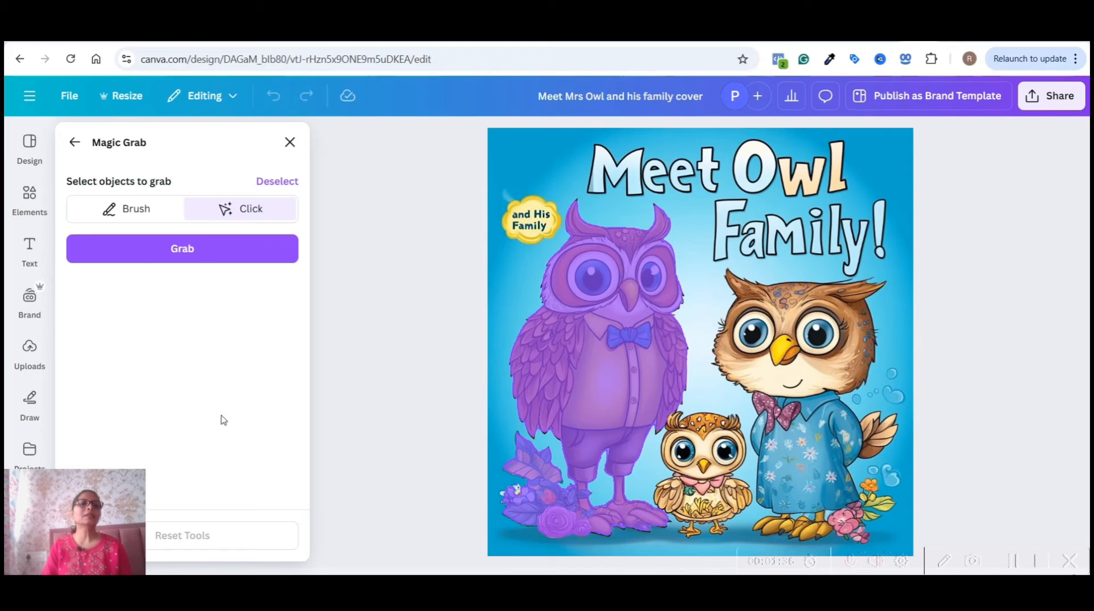
pyautogui.click(142, 209)
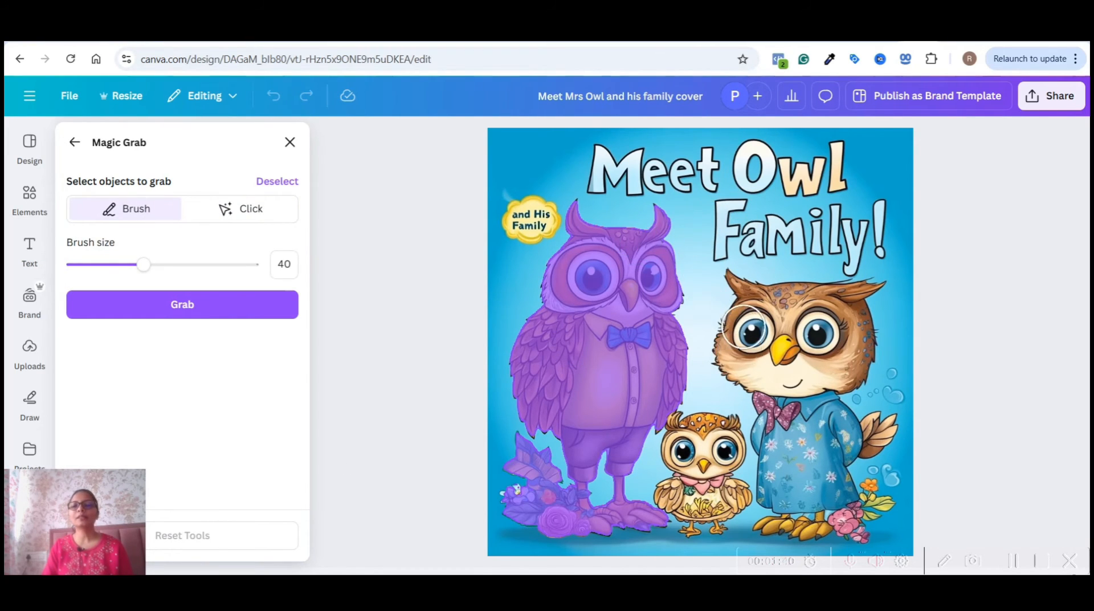
pyautogui.moveTo(744, 330)
pyautogui.mouseDown()
pyautogui.moveTo(835, 329)
pyautogui.moveTo(879, 415)
pyautogui.moveTo(865, 442)
pyautogui.mouseUp()
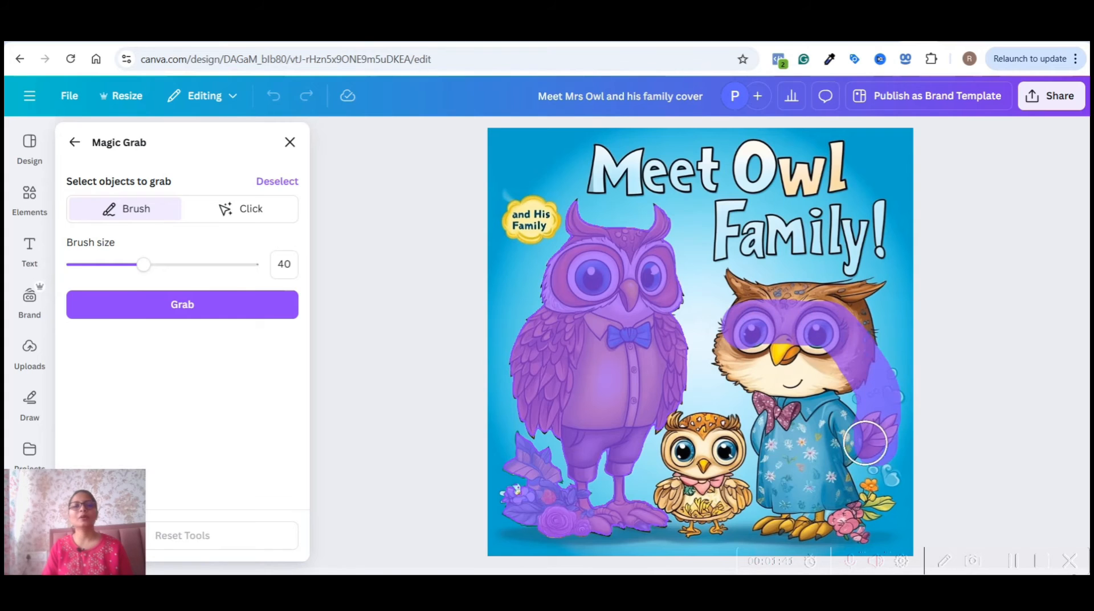
pyautogui.click(271, 182)
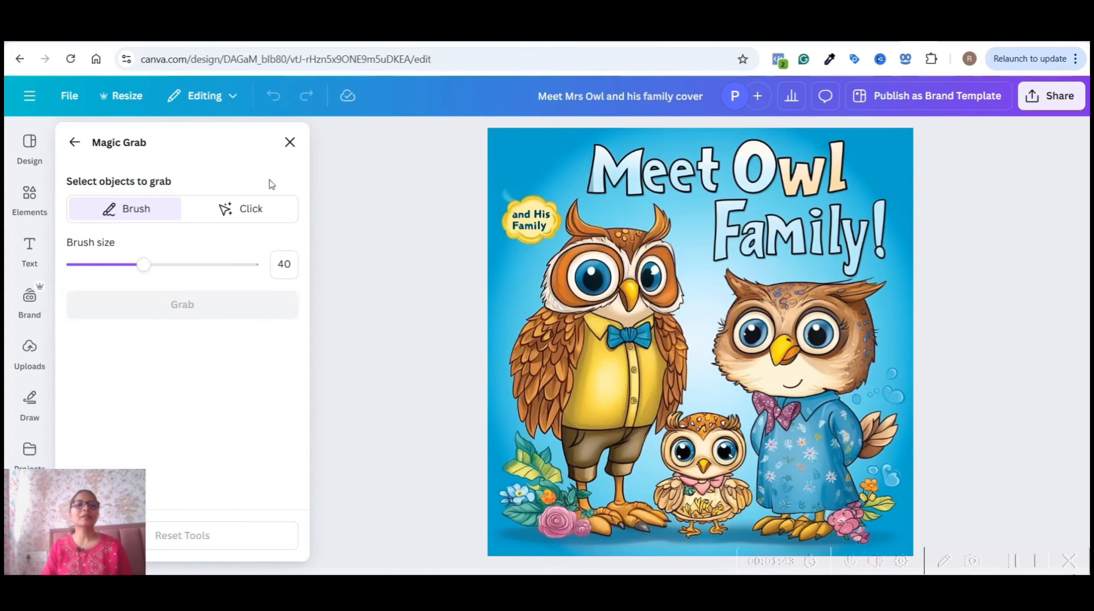
# Grab the word "Owl" from the page 8 cover title and move it onto the blank page 9
pyautogui.click(257, 211)
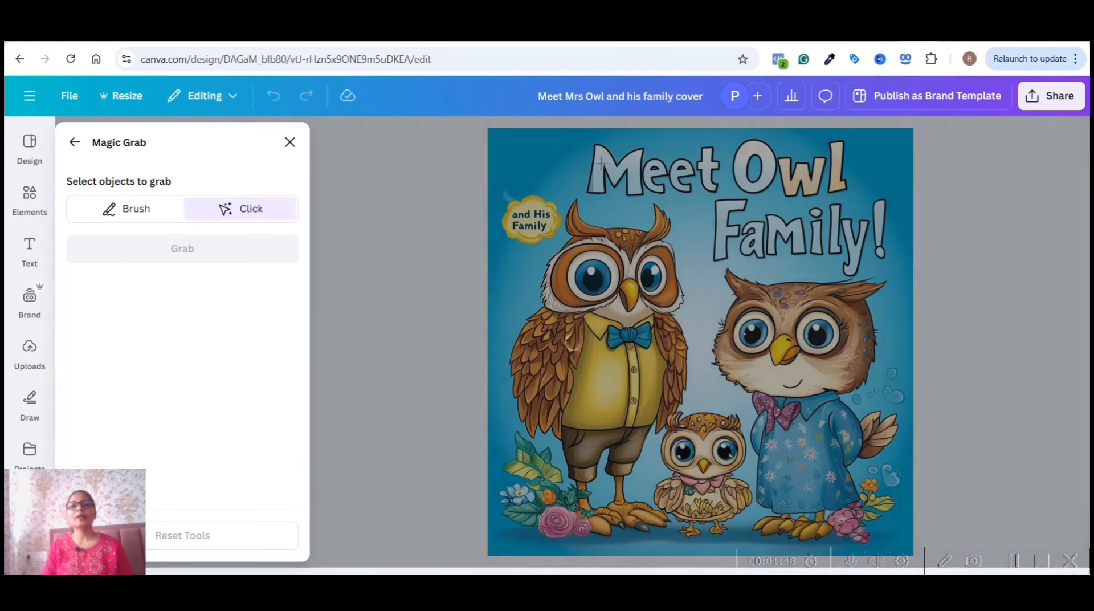
pyautogui.click(803, 177)
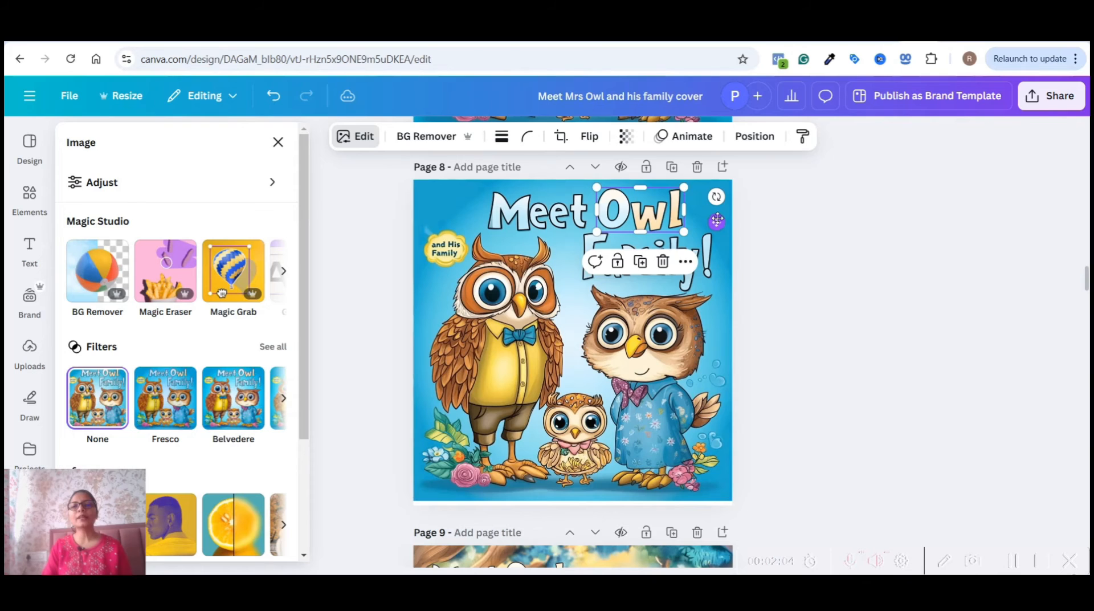
pyautogui.moveTo(716, 221)
pyautogui.mouseDown()
pyautogui.moveTo(716, 197)
pyautogui.moveTo(646, 247)
pyautogui.moveTo(592, 225)
pyautogui.moveTo(726, 222)
pyautogui.mouseUp()
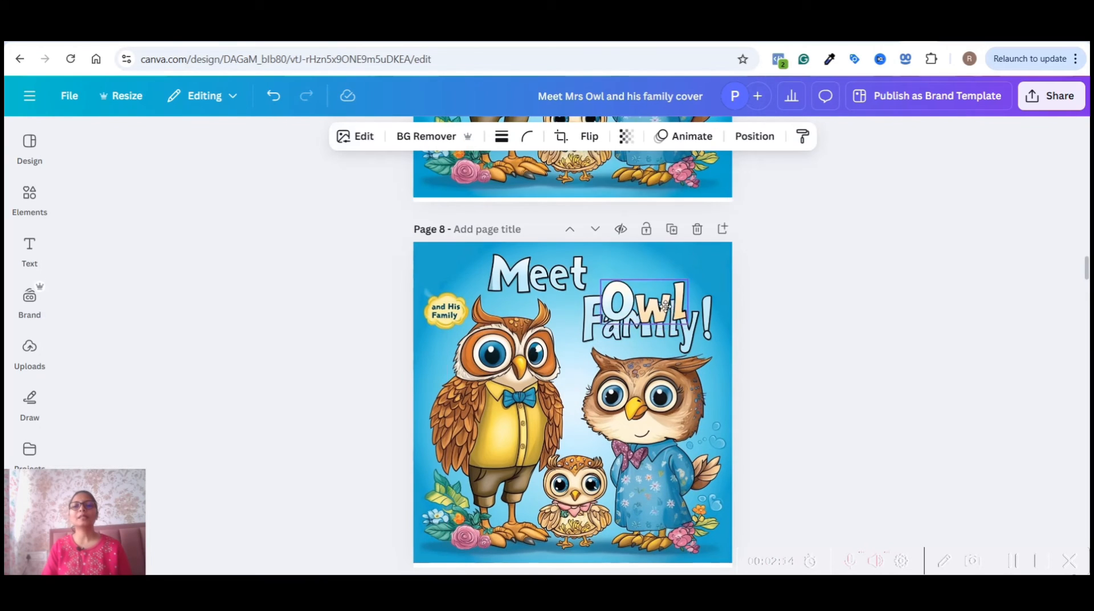
pyautogui.moveTo(661, 291); pyautogui.dragTo(577, 359)
pyautogui.scroll(-5, 665, 311)
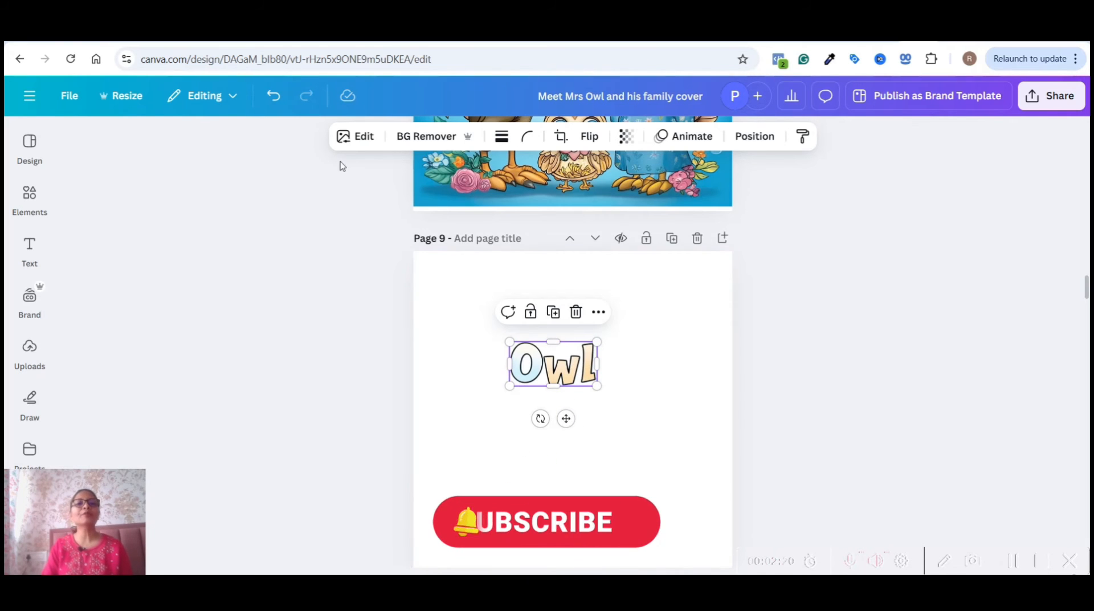
# Apply the Outline shadow effect to the grabbed "Owl" word on page 9
pyautogui.click(356, 136)
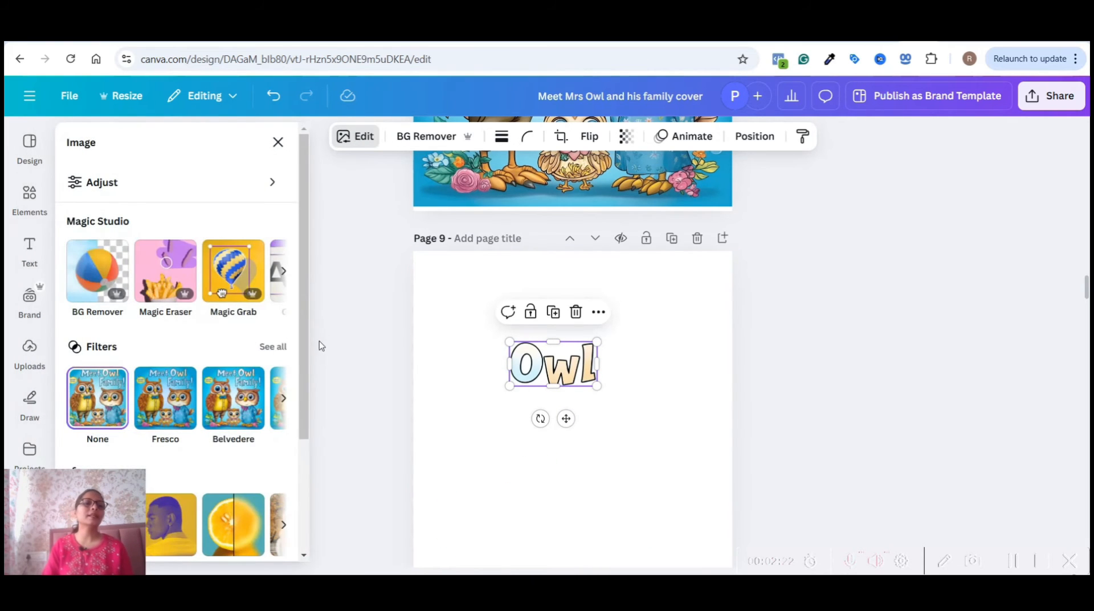
pyautogui.scroll(-3, 239, 399)
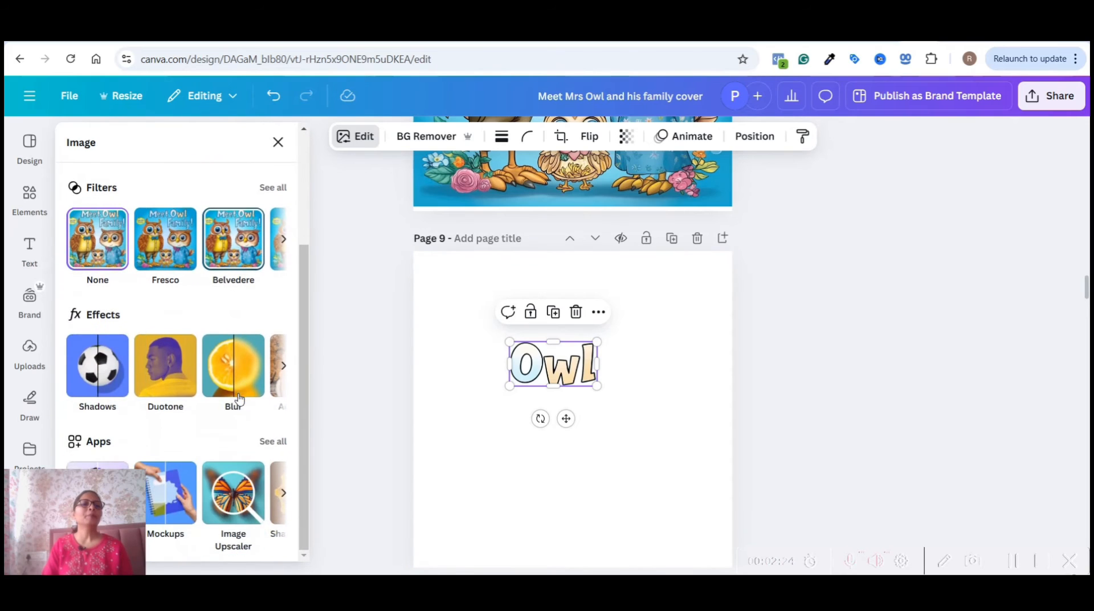
pyautogui.click(84, 381)
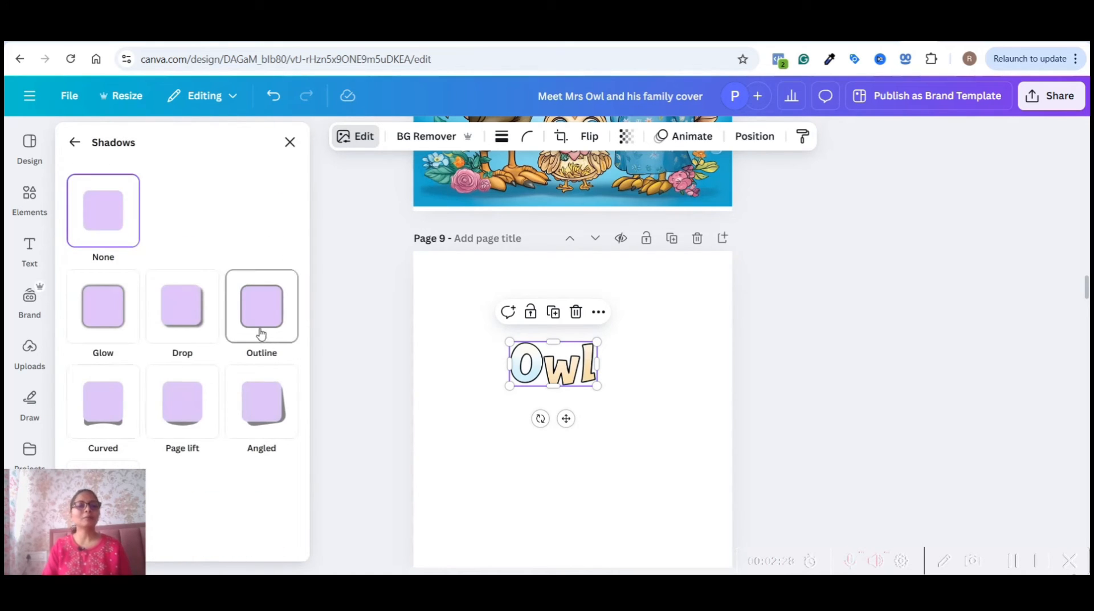
pyautogui.click(260, 333)
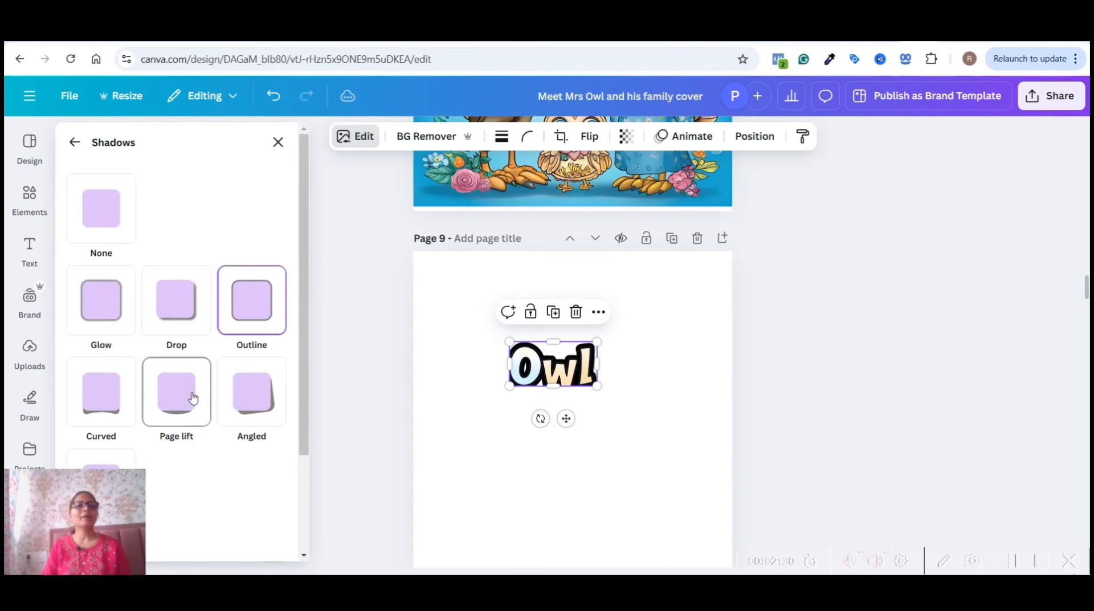
# Change the outline color of the "Owl" word to a dark purple
pyautogui.scroll(-2, 192, 401)
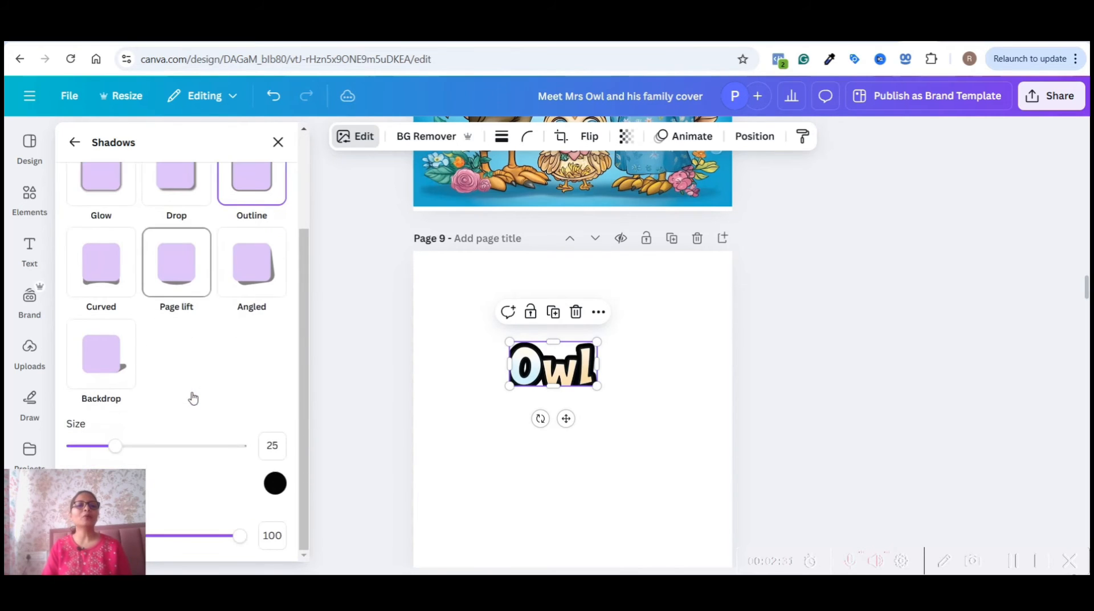
pyautogui.click(274, 483)
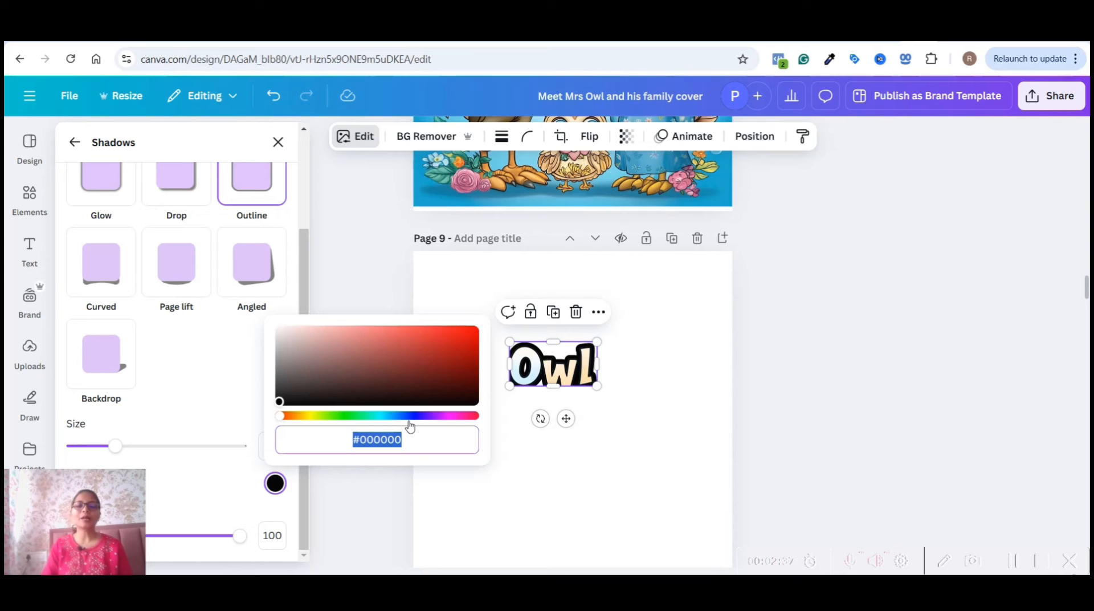
pyautogui.click(428, 342)
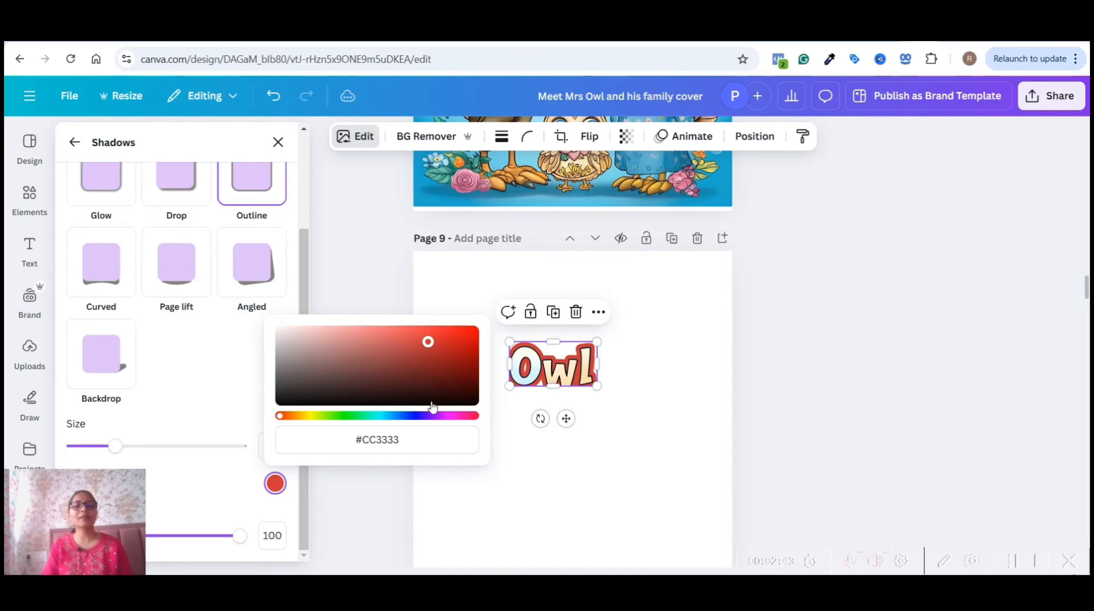
pyautogui.click(422, 416)
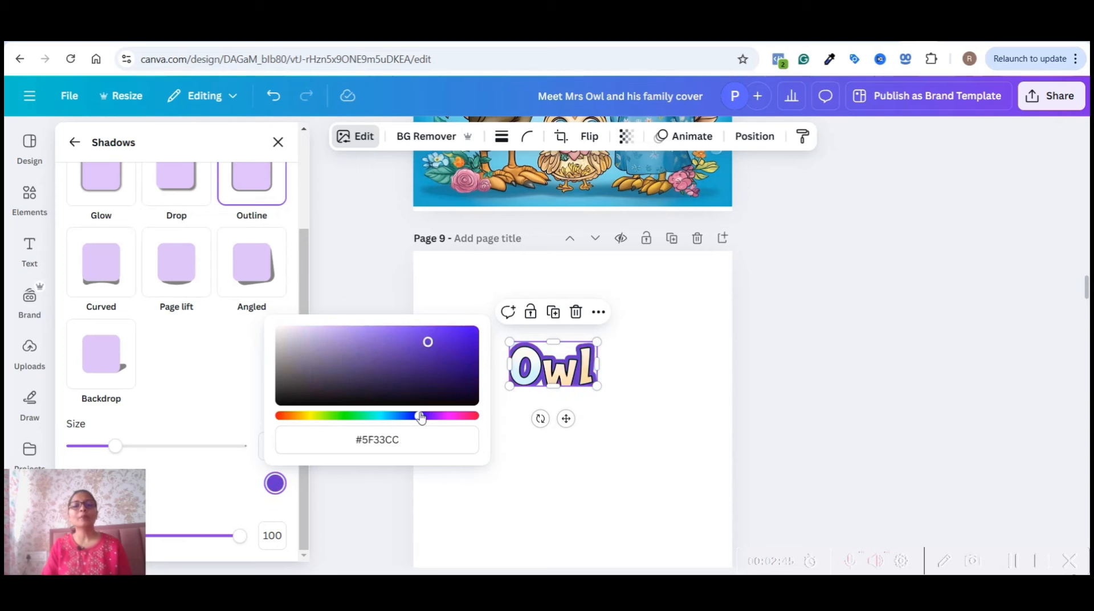
pyautogui.click(440, 354)
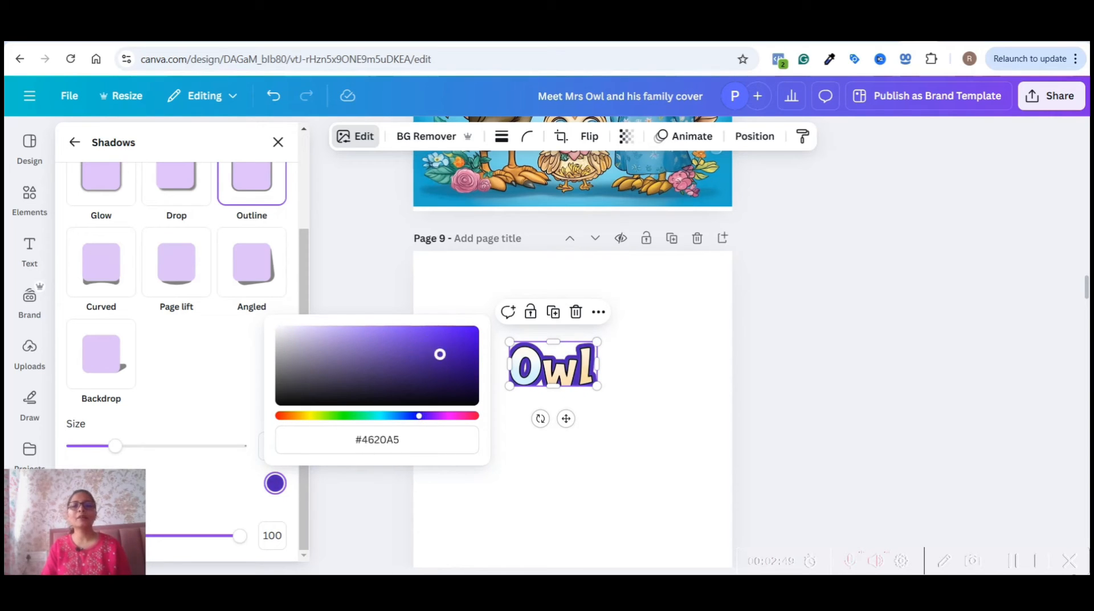
pyautogui.moveTo(440, 354); pyautogui.dragTo(441, 361)
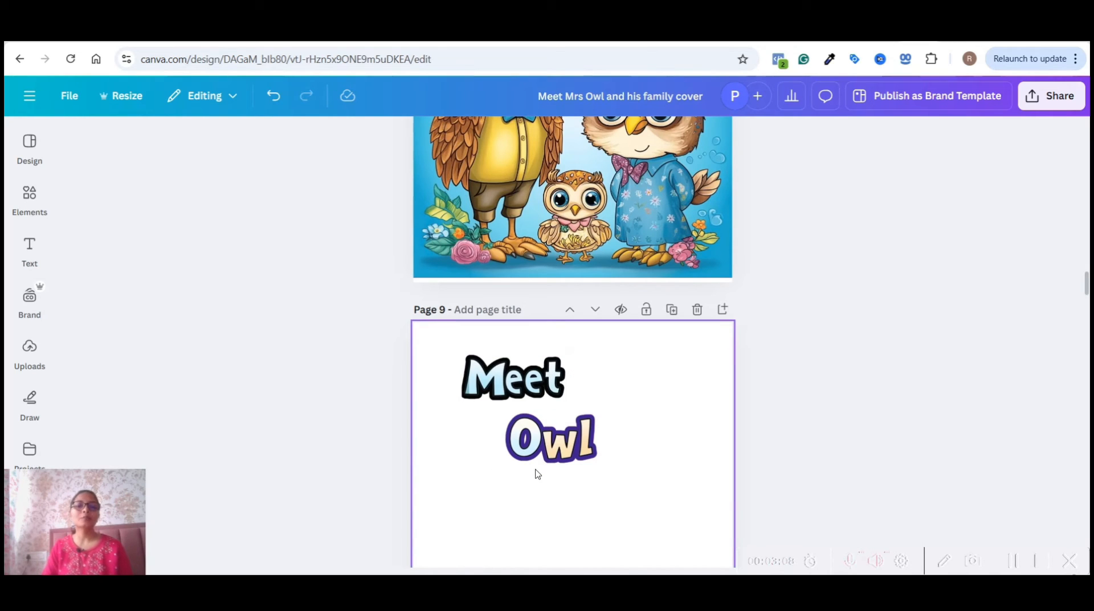
# Extract all the text from the owl family cover image on page 15 with Grab Text
pyautogui.scroll(3, 537, 474)
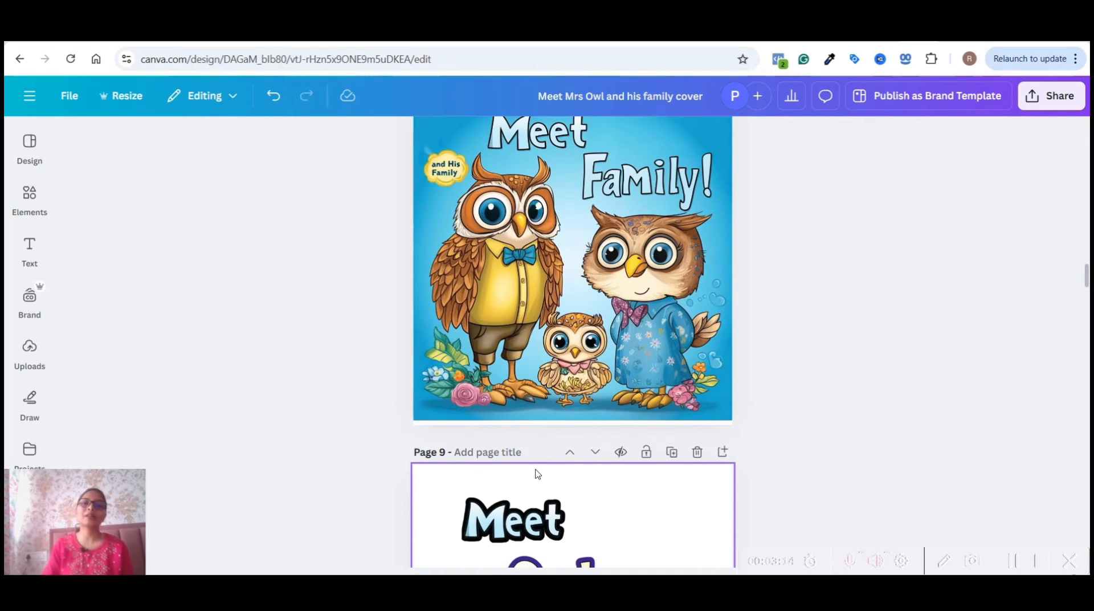
pyautogui.click(554, 306)
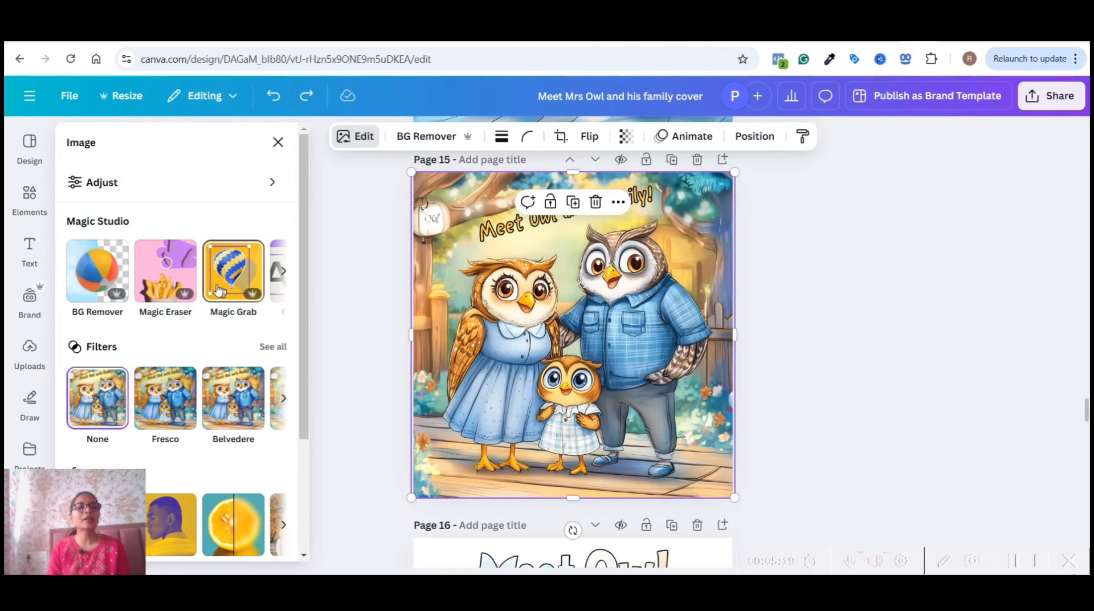
pyautogui.click(284, 270)
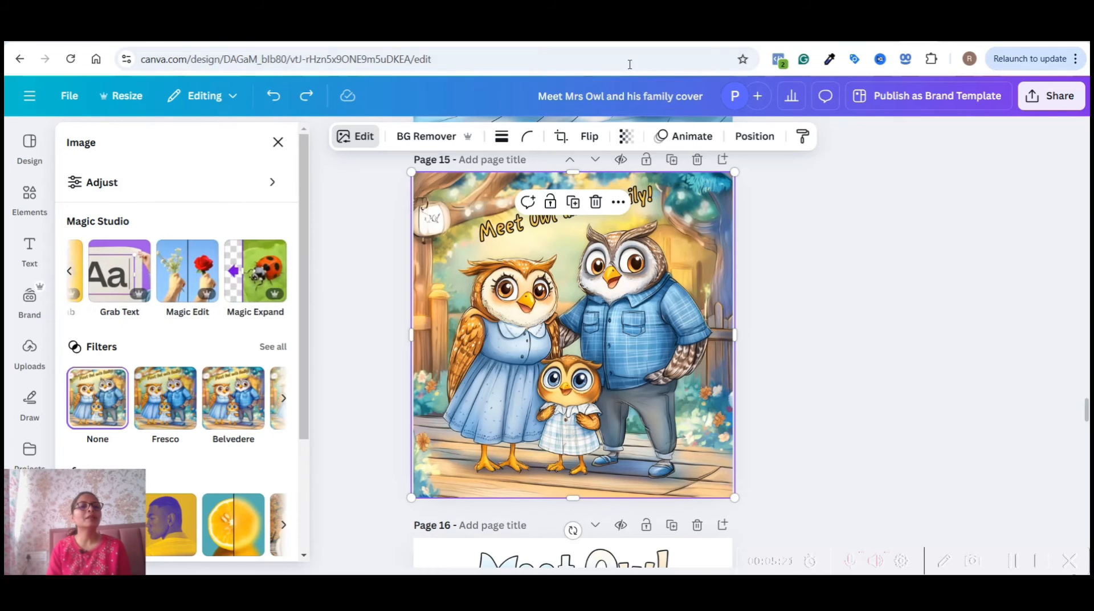
pyautogui.click(138, 285)
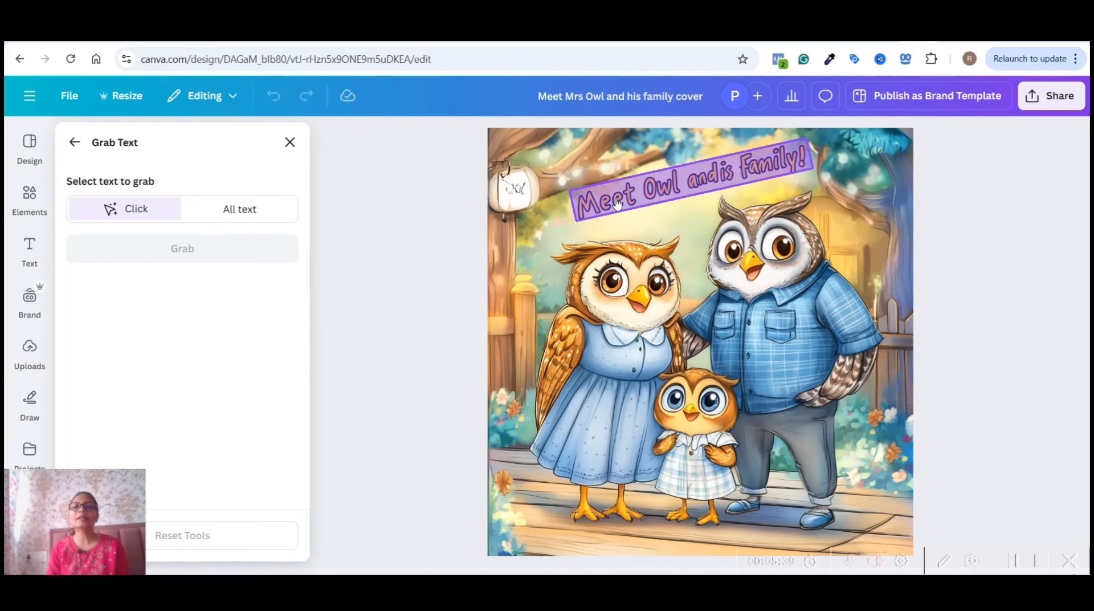
pyautogui.click(240, 209)
pyautogui.click(176, 261)
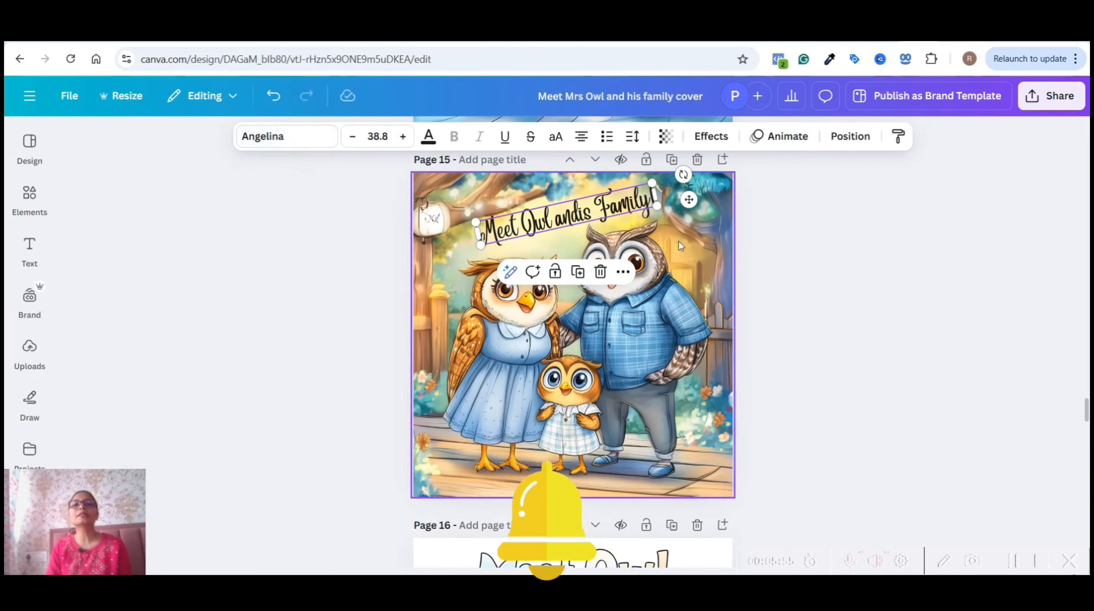
# Try the Ample Display font and the Outline effect on the grabbed page 15 title
pyautogui.doubleClick(603, 204)
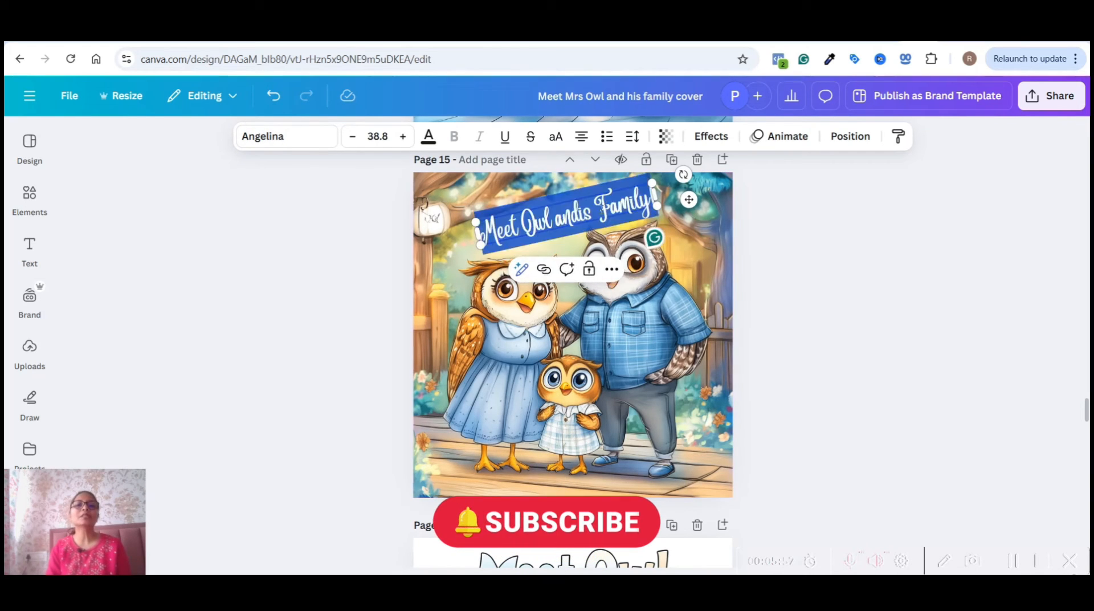
pyautogui.press('Escape')
pyautogui.click(283, 140)
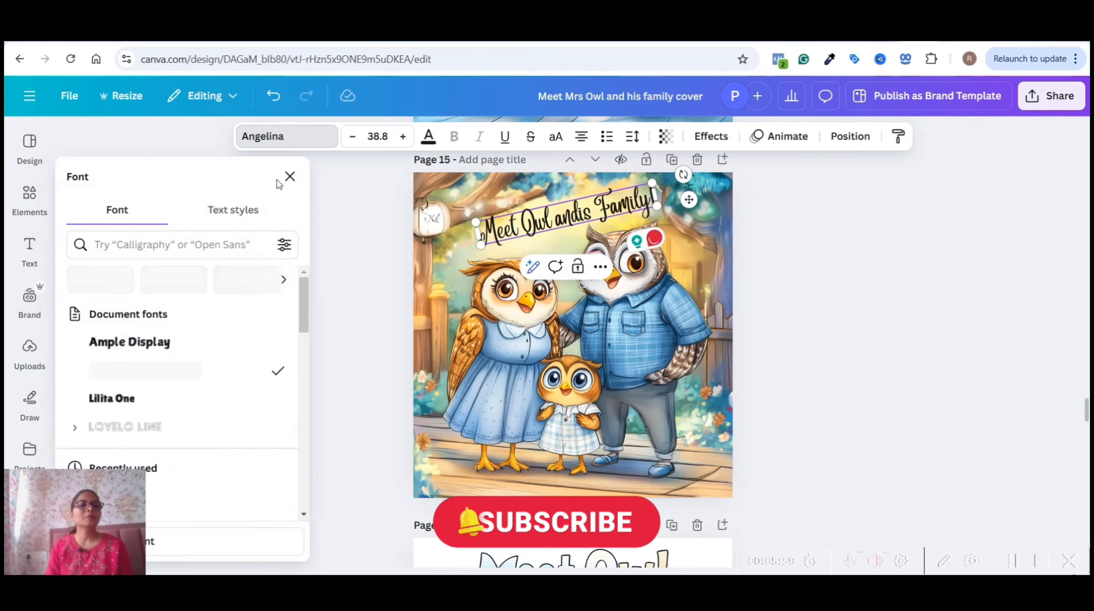
pyautogui.click(179, 352)
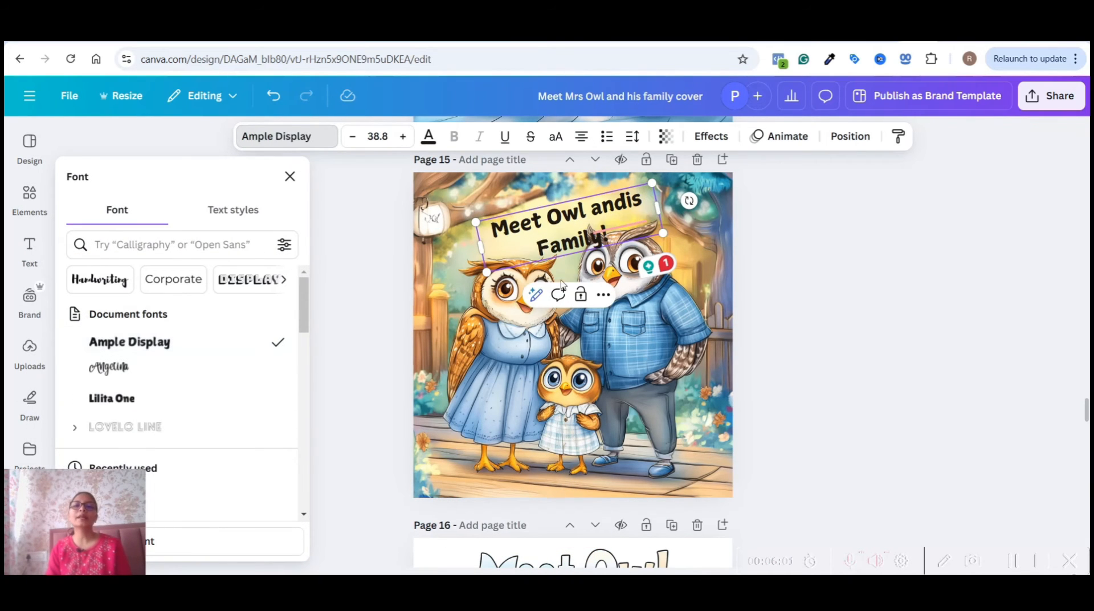
pyautogui.moveTo(601, 215)
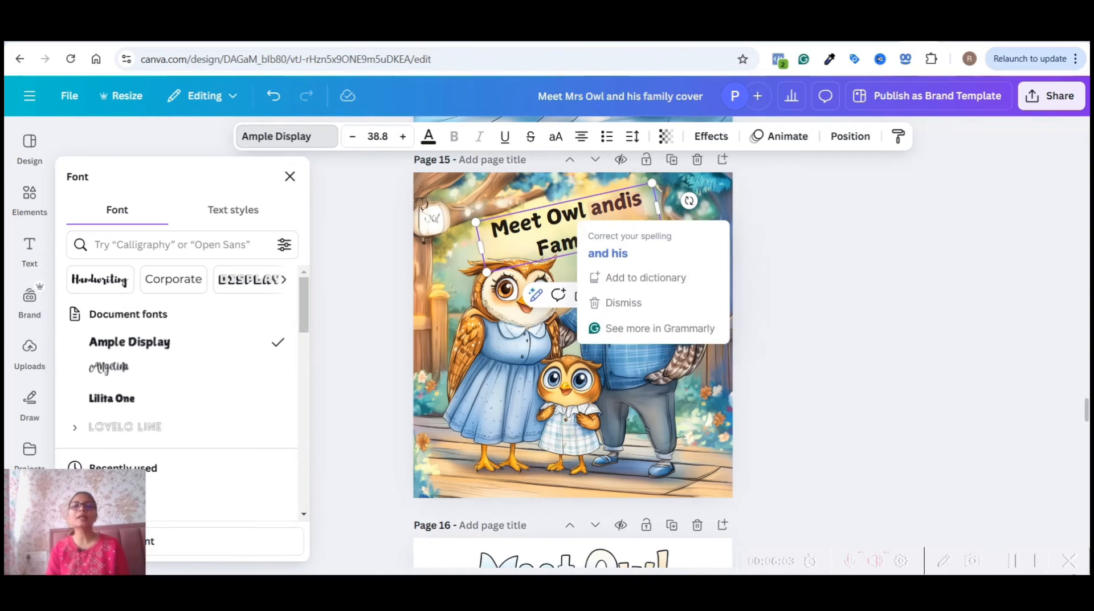
pyautogui.click(714, 136)
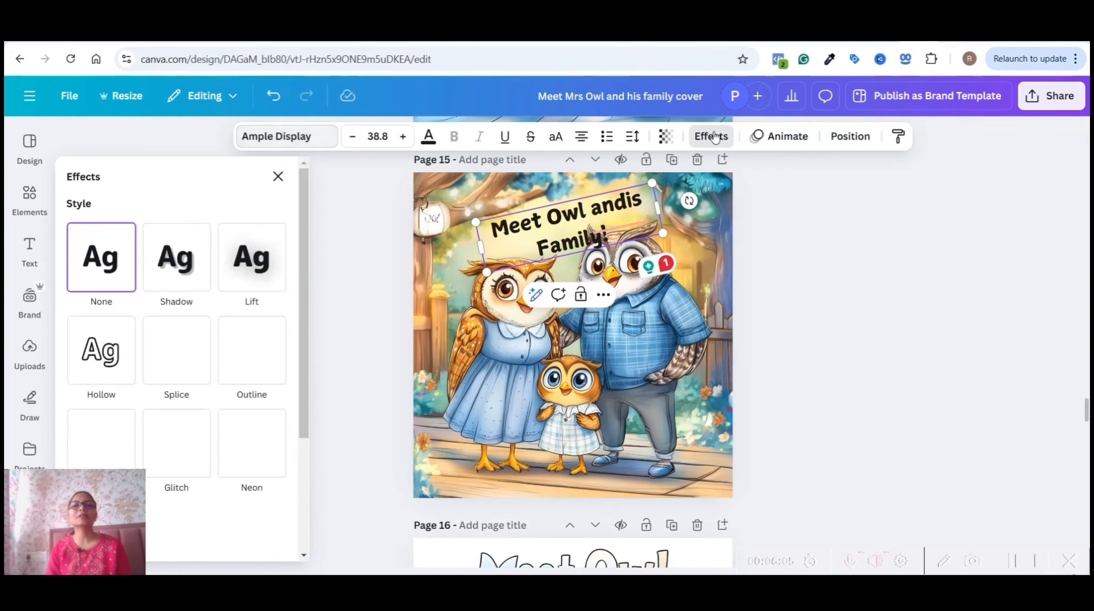
pyautogui.click(231, 380)
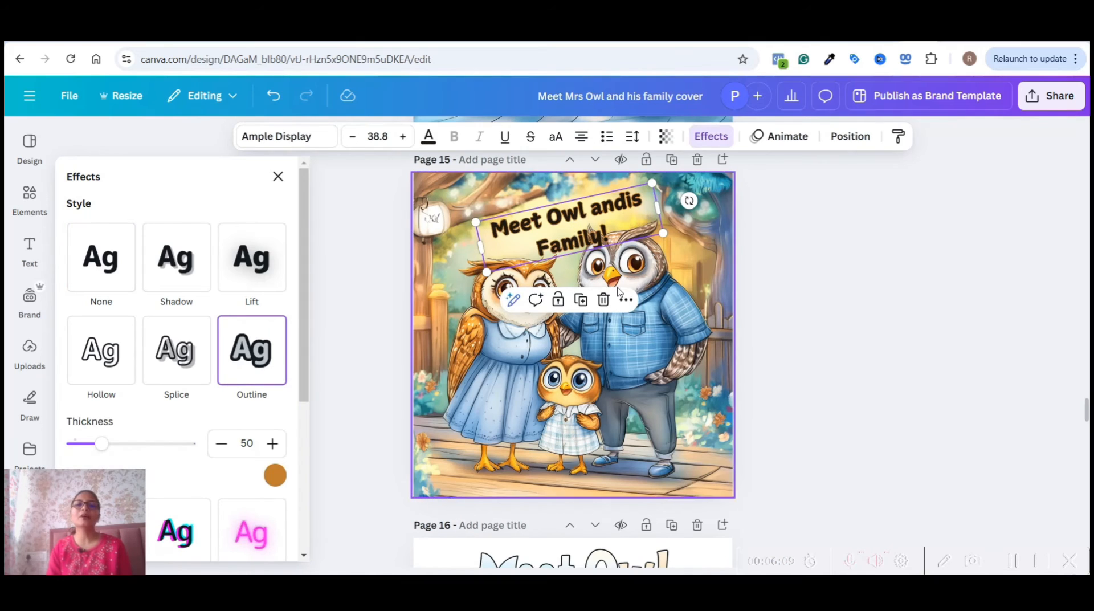
# Delete the grabbed title from page 15 and move the "Meet Owl" title graphic from page 16 onto the upper part of the cover
pyautogui.click(603, 299)
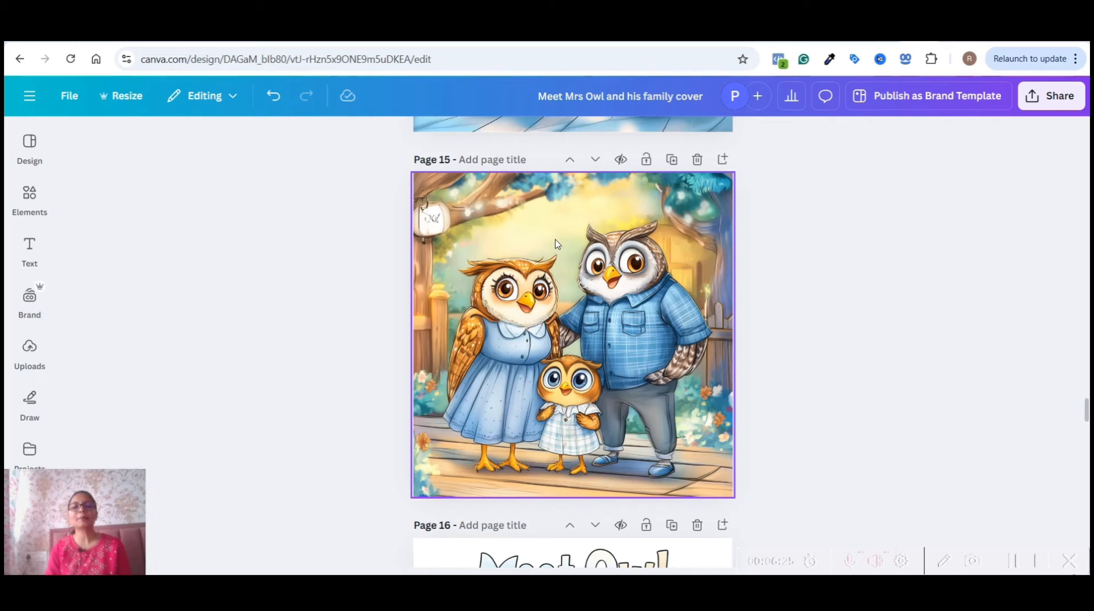
pyautogui.scroll(-1, 611, 318)
pyautogui.moveTo(598, 434); pyautogui.dragTo(576, 318)
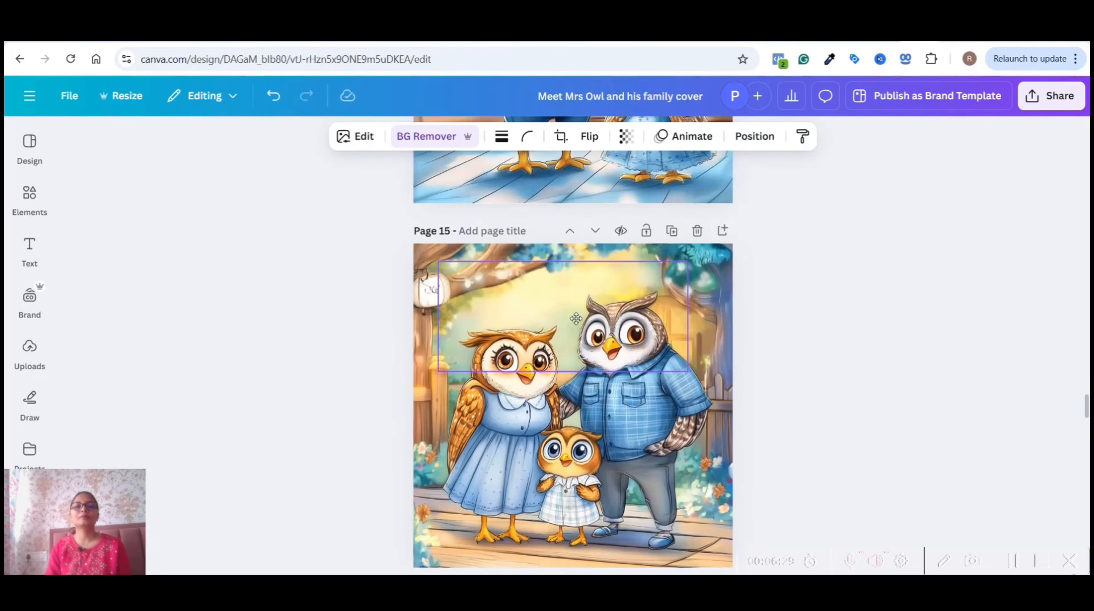
# Duplicate the "Meet Owl Family!" title graphic on page 15 and crop the two copies to the separate words "Meet" and "Owl"
pyautogui.moveTo(643, 343); pyautogui.dragTo(645, 331)
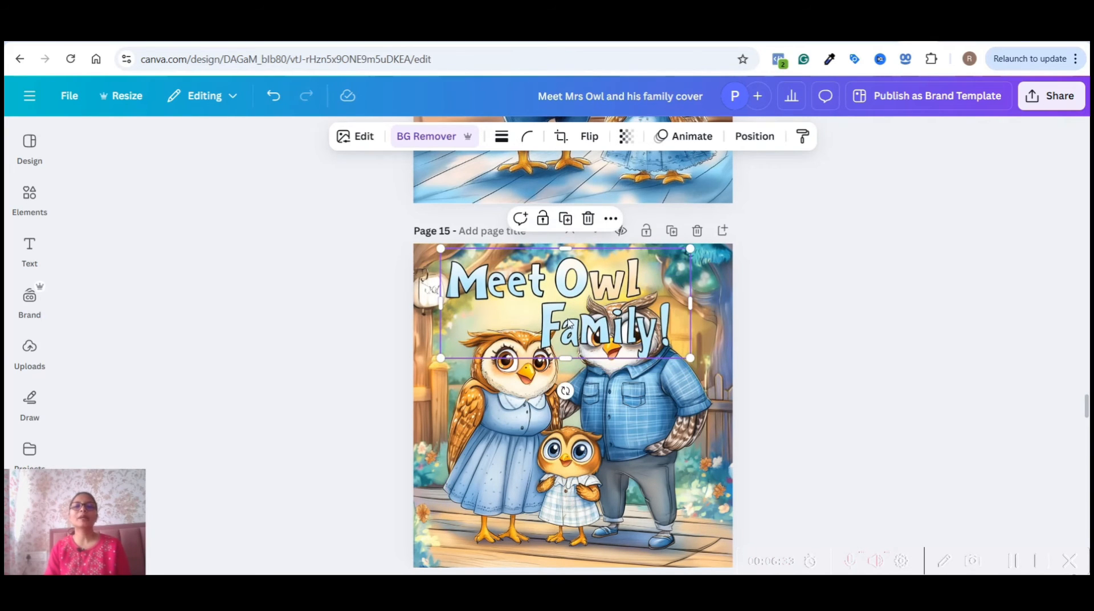
pyautogui.click(565, 219)
pyautogui.moveTo(697, 310); pyautogui.dragTo(560, 308)
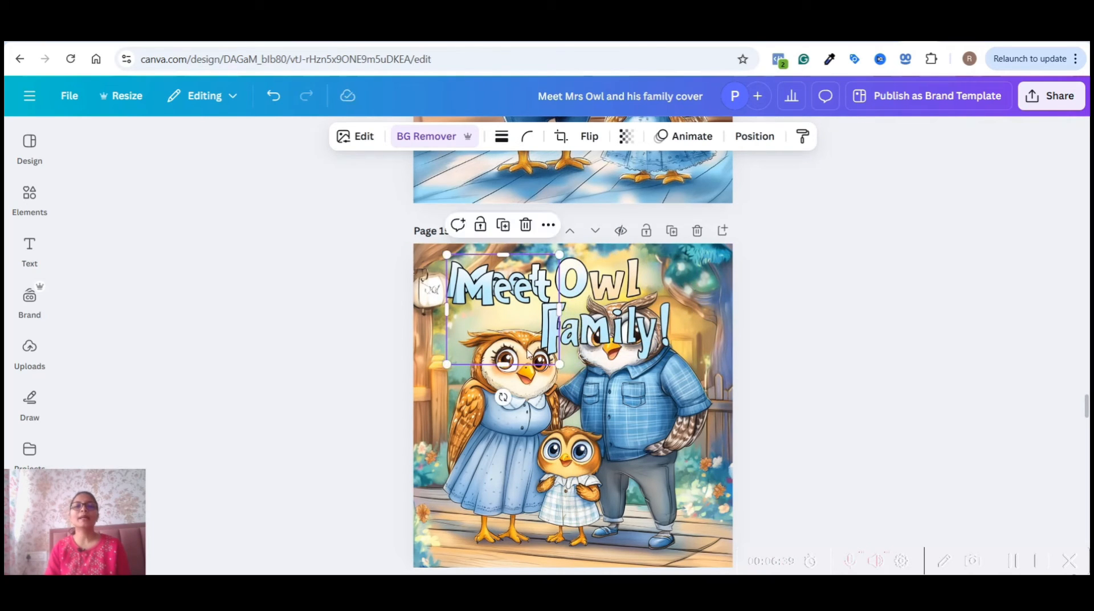
pyautogui.moveTo(505, 362); pyautogui.dragTo(505, 303)
pyautogui.click(608, 274)
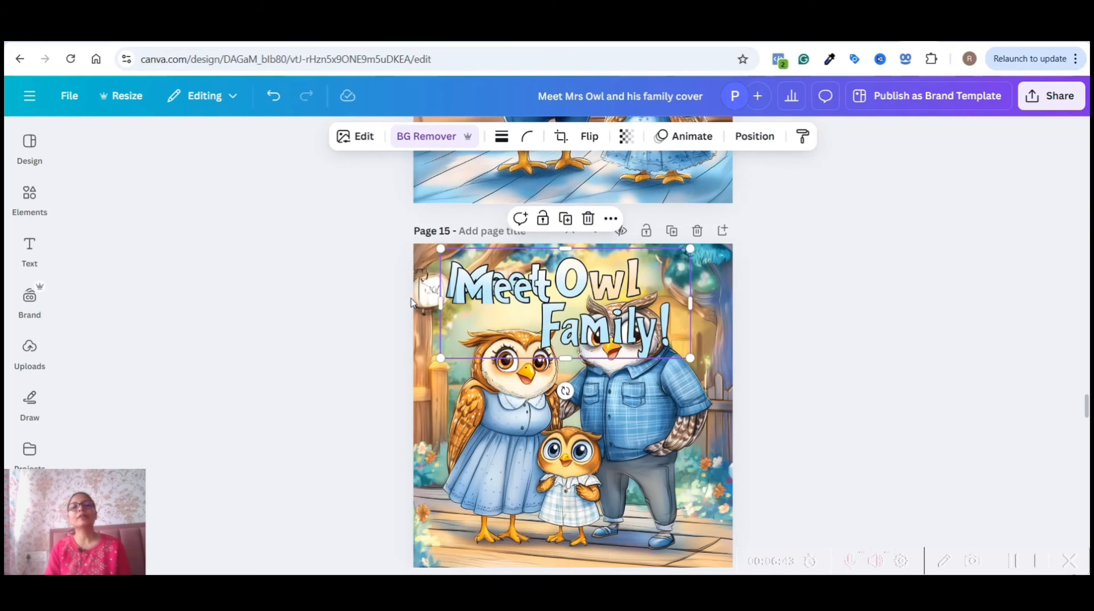
pyautogui.moveTo(473, 302); pyautogui.dragTo(560, 304)
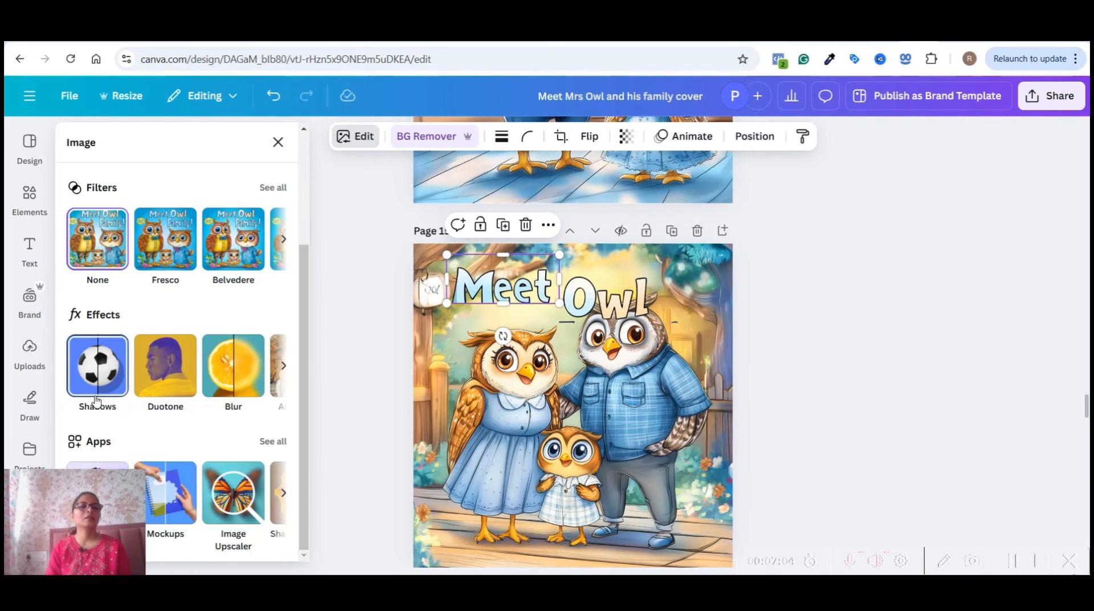
# Apply the Outline shadow effect to the "Meet" graphic and extend its crop slightly downward to show the full outline
pyautogui.click(93, 361)
pyautogui.click(263, 308)
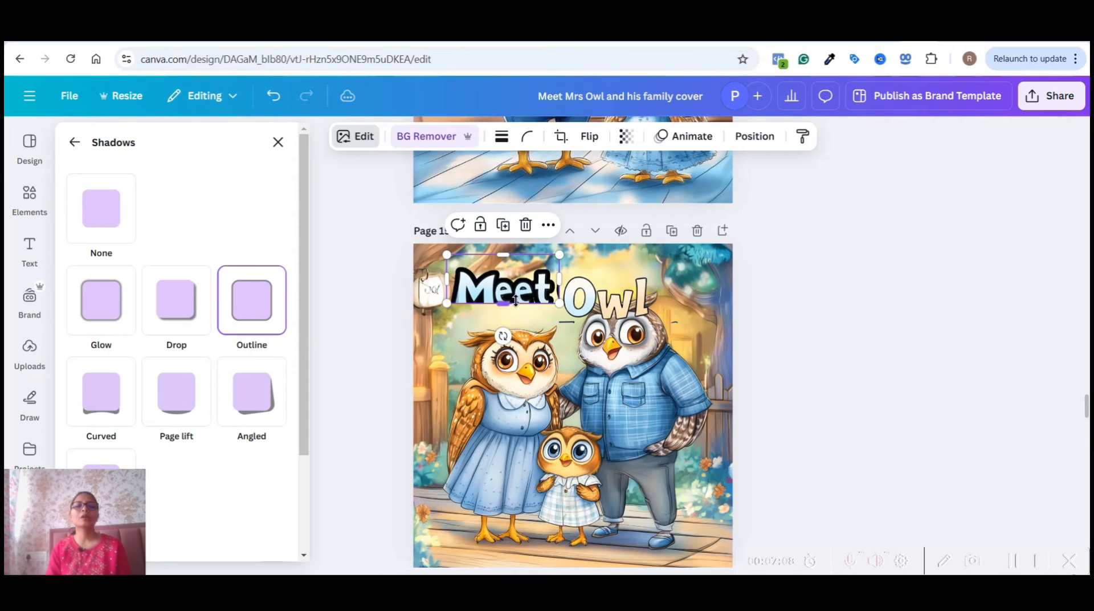
pyautogui.moveTo(507, 302); pyautogui.dragTo(507, 312)
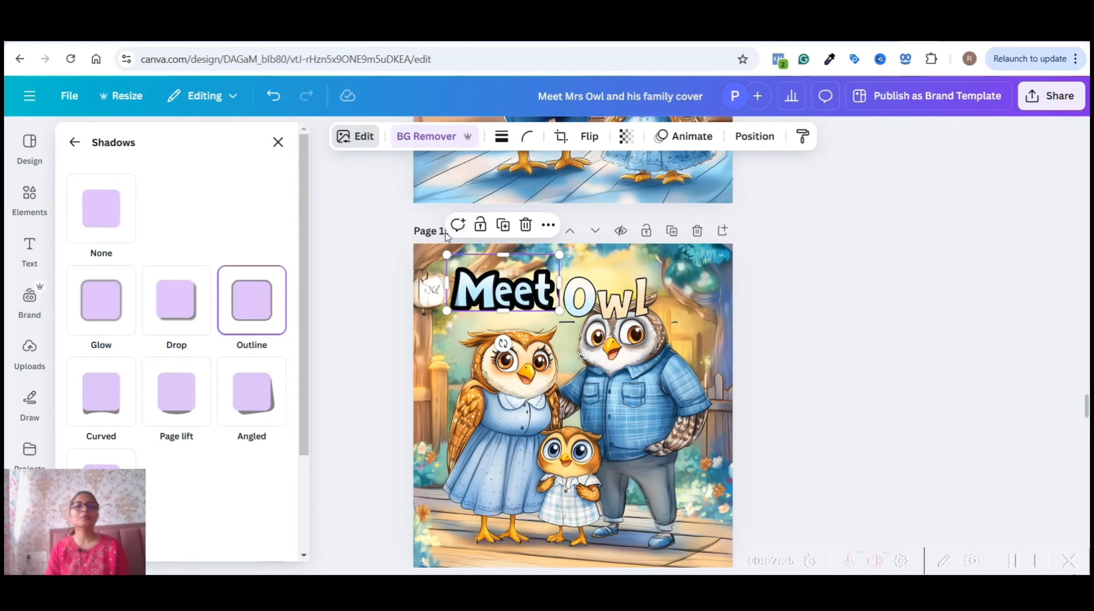
# Erase the "F" and the near side of the "O" from the "Meet" graphic with Magic Eraser, and preview the cover full screen
pyautogui.click(371, 138)
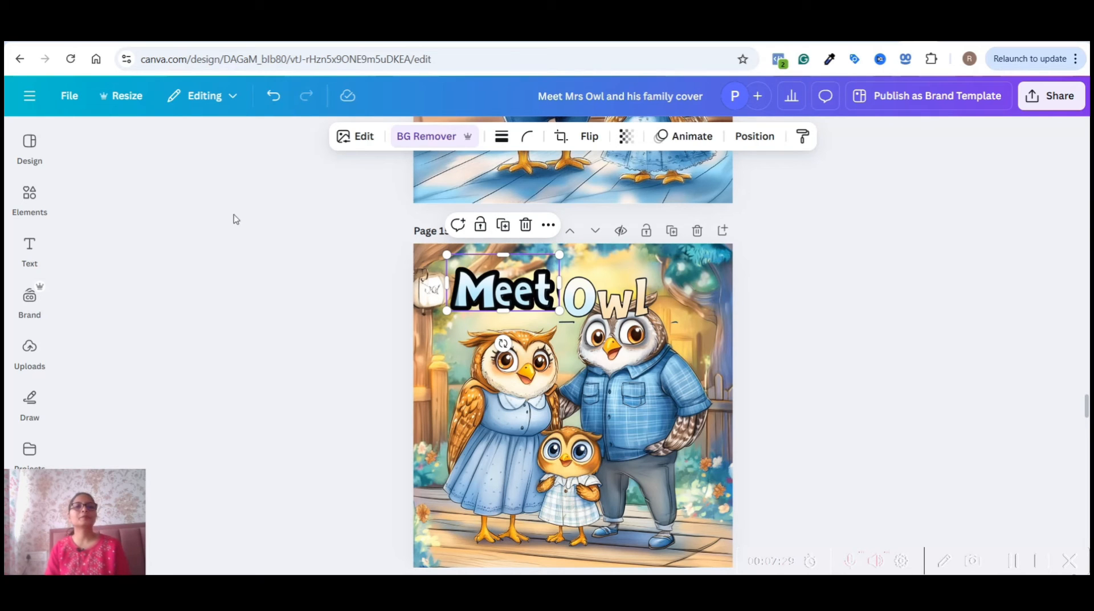
pyautogui.click(370, 139)
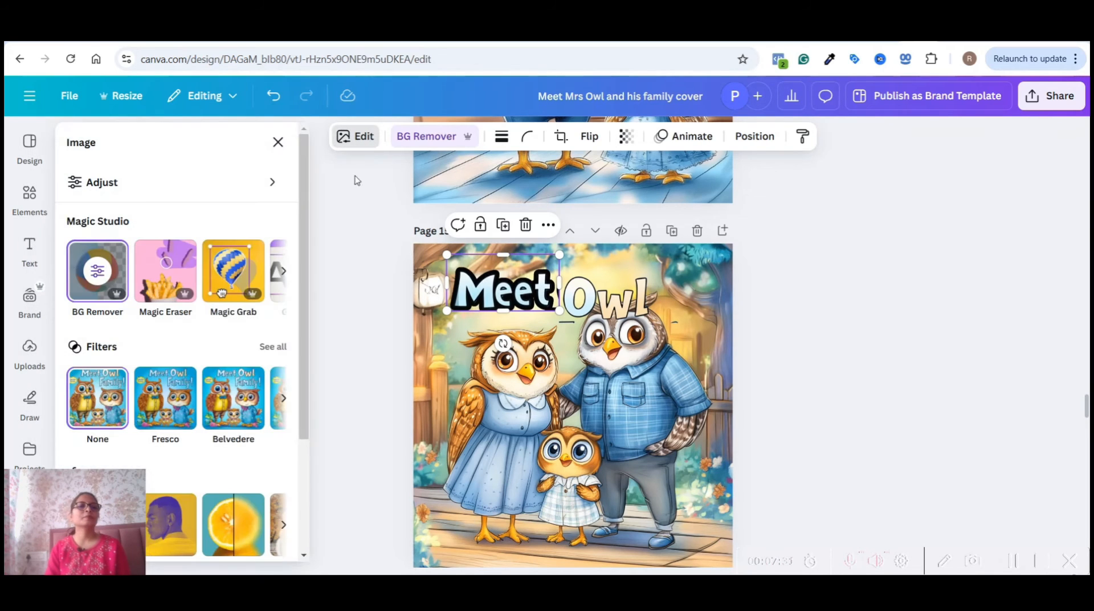
pyautogui.click(161, 288)
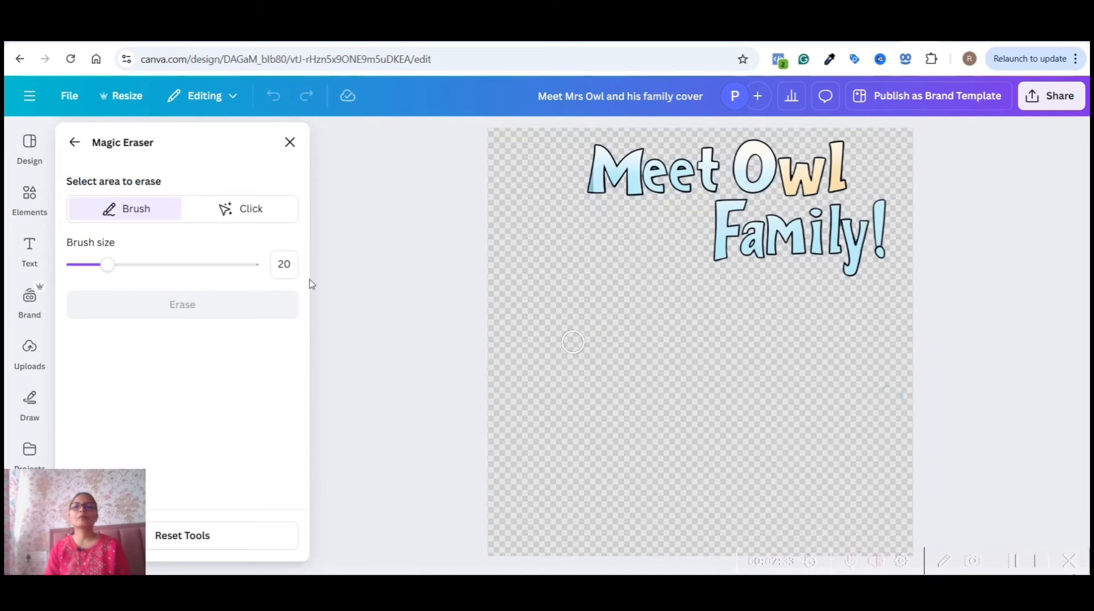
pyautogui.moveTo(739, 151)
pyautogui.mouseDown()
pyautogui.moveTo(725, 202)
pyautogui.moveTo(725, 252)
pyautogui.moveTo(756, 138)
pyautogui.mouseUp()
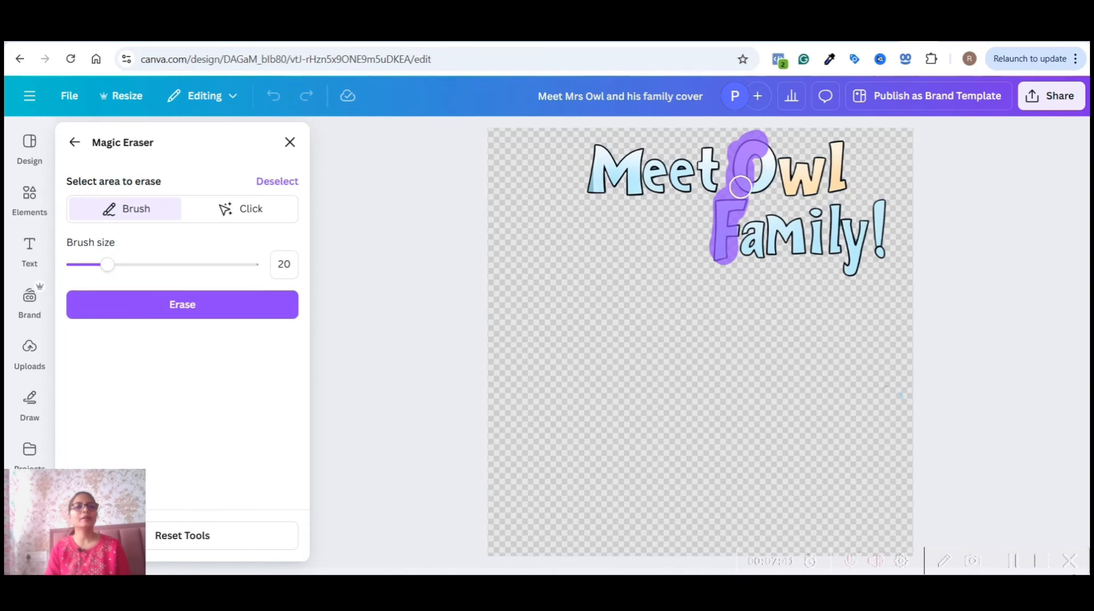
pyautogui.click(233, 315)
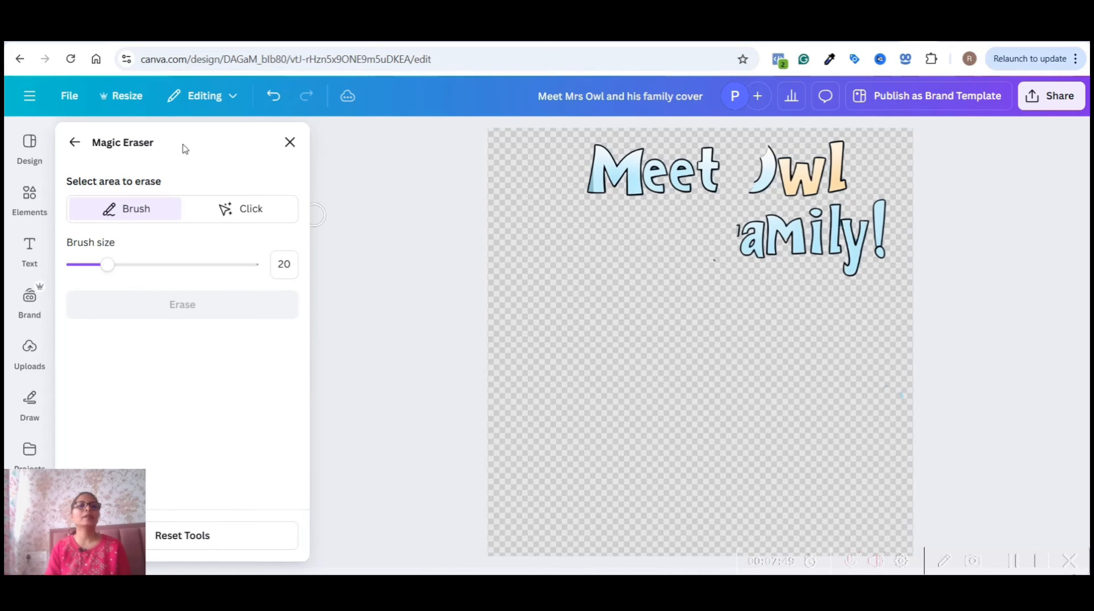
pyautogui.click(289, 142)
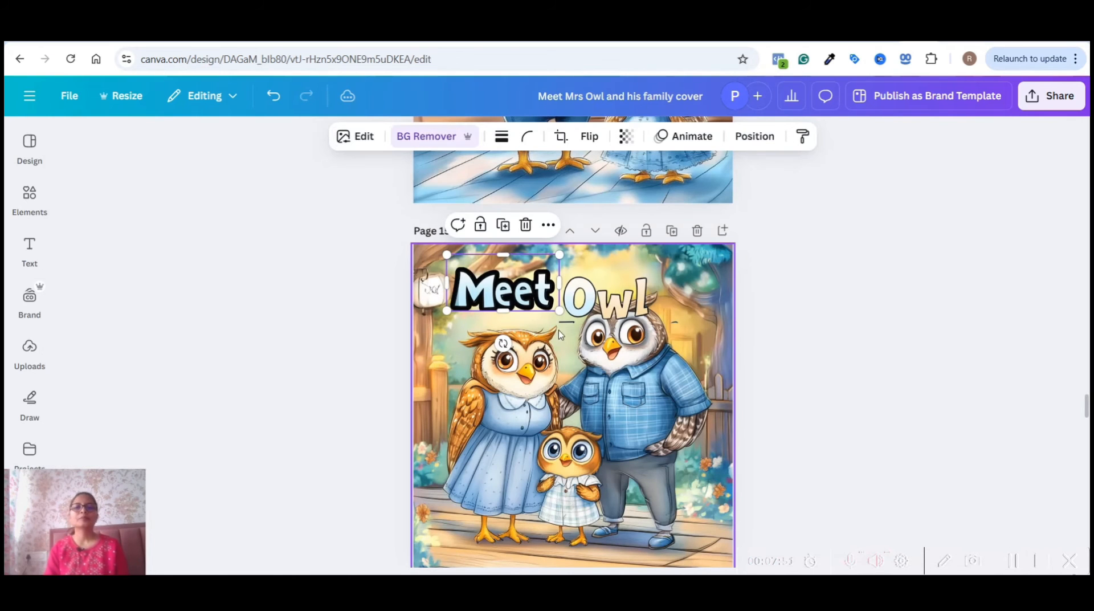
pyautogui.moveTo(559, 310); pyautogui.dragTo(558, 311)
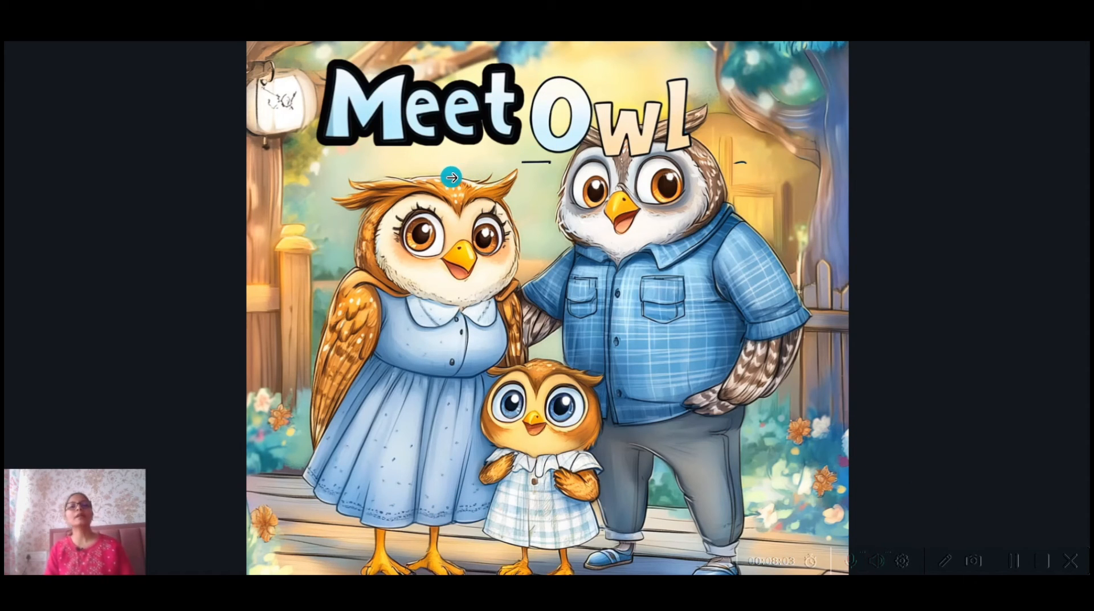
pyautogui.press('Escape')
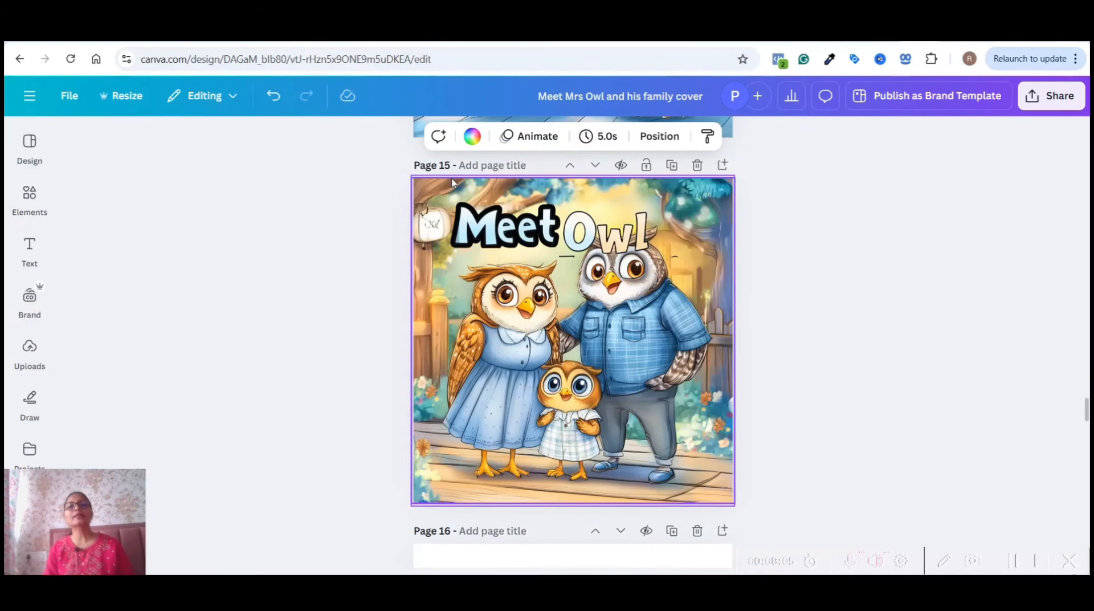
pyautogui.click(617, 245)
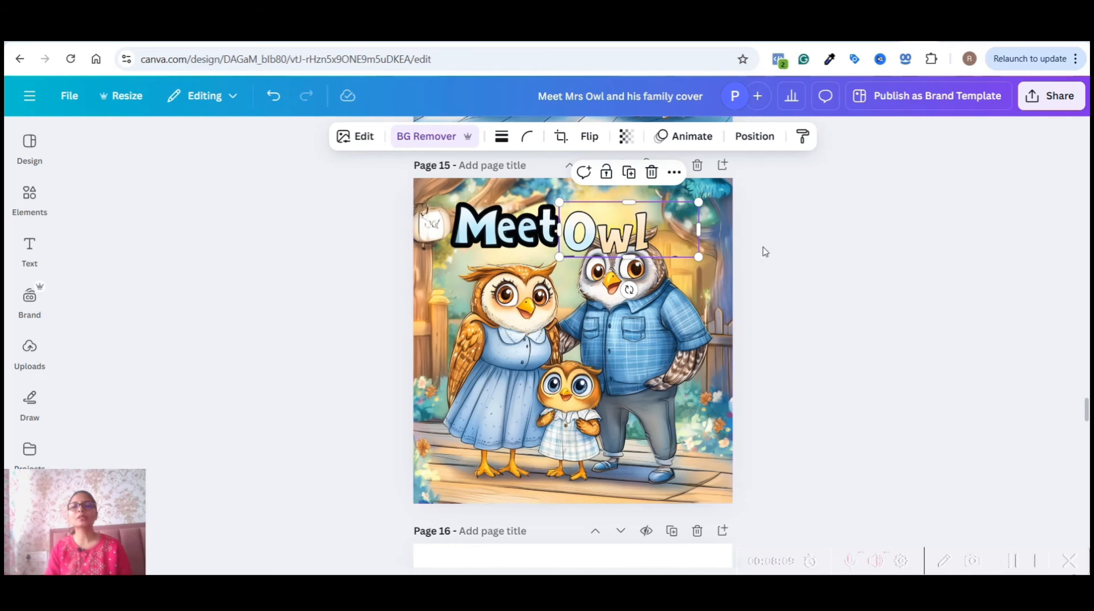
pyautogui.click(794, 256)
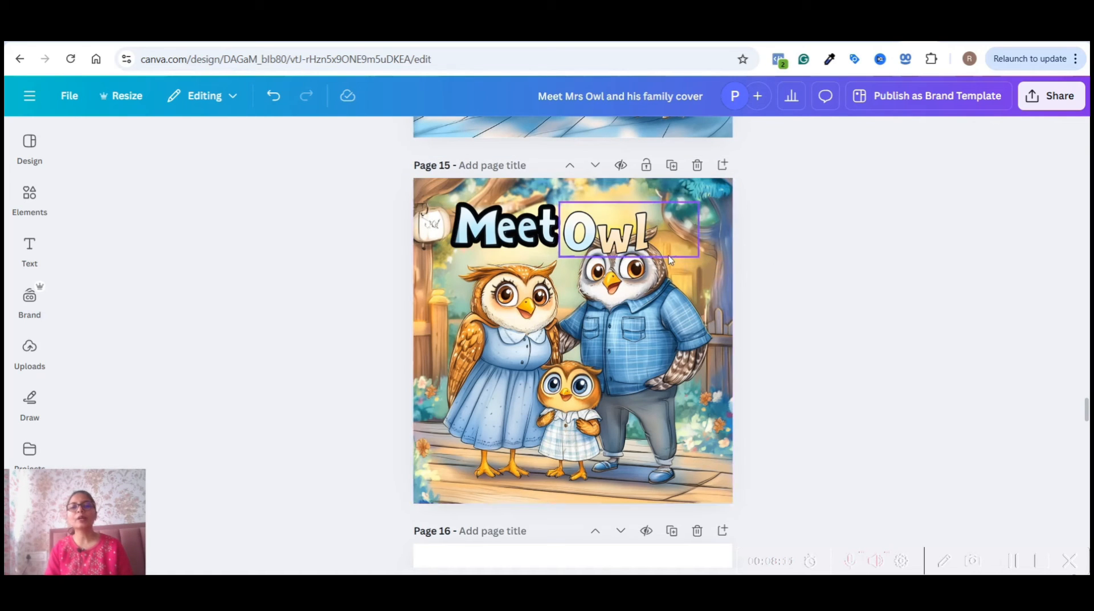
pyautogui.click(612, 238)
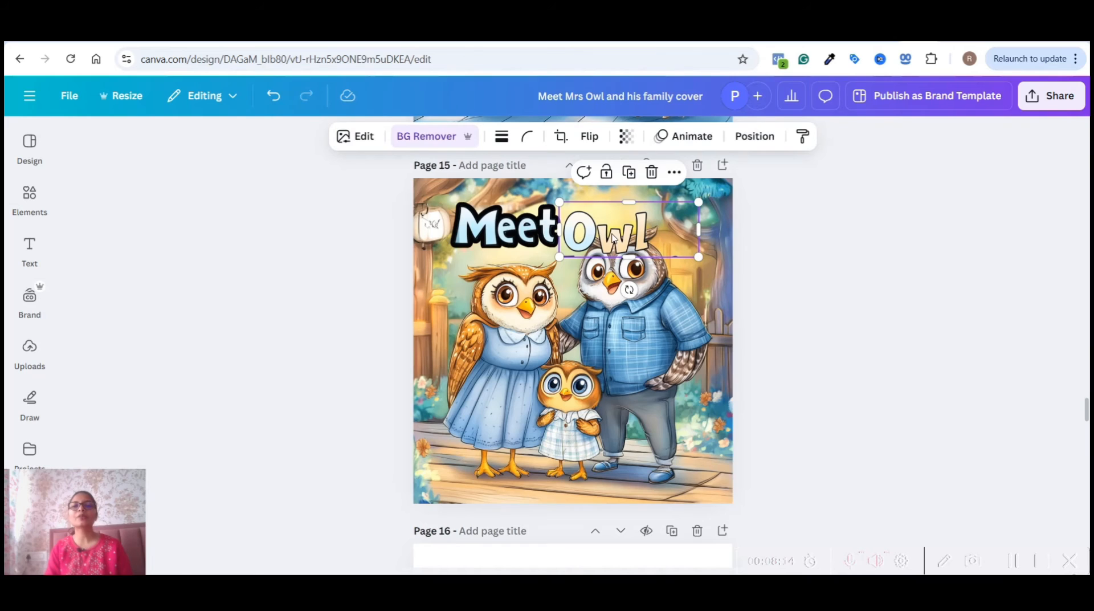
pyautogui.click(630, 173)
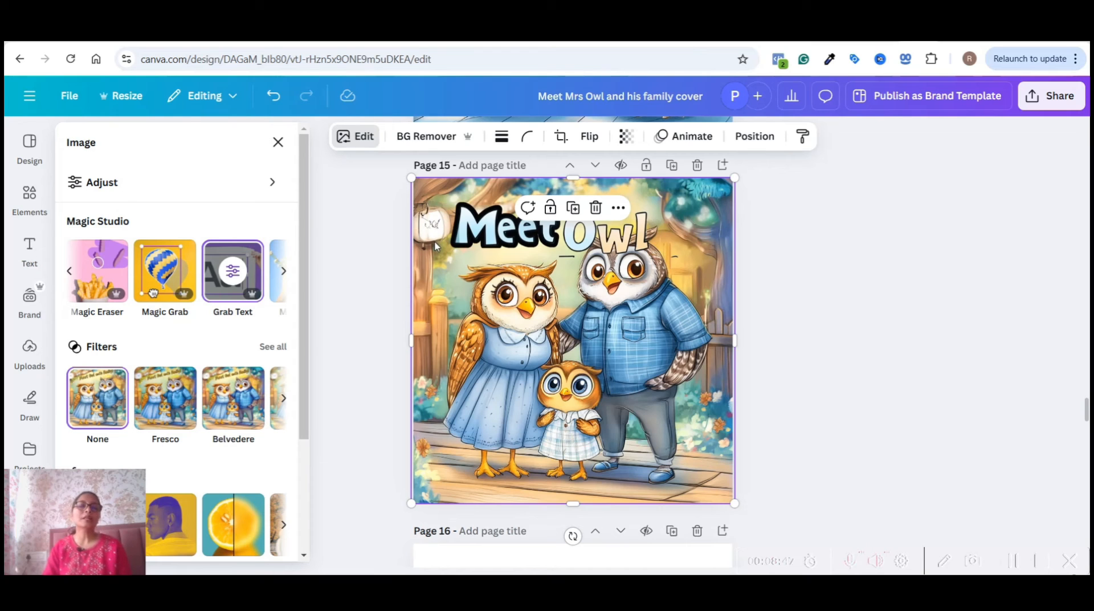
# Grab the hanging lantern from the page 15 background image with Magic Grab and remove it from the cover
pyautogui.click(165, 267)
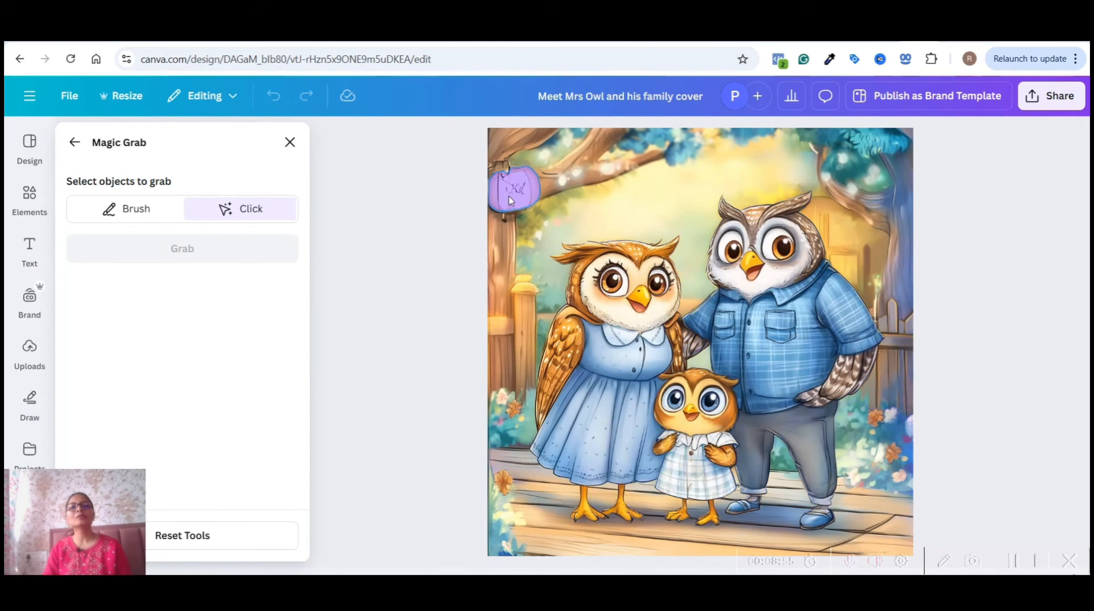
pyautogui.click(509, 196)
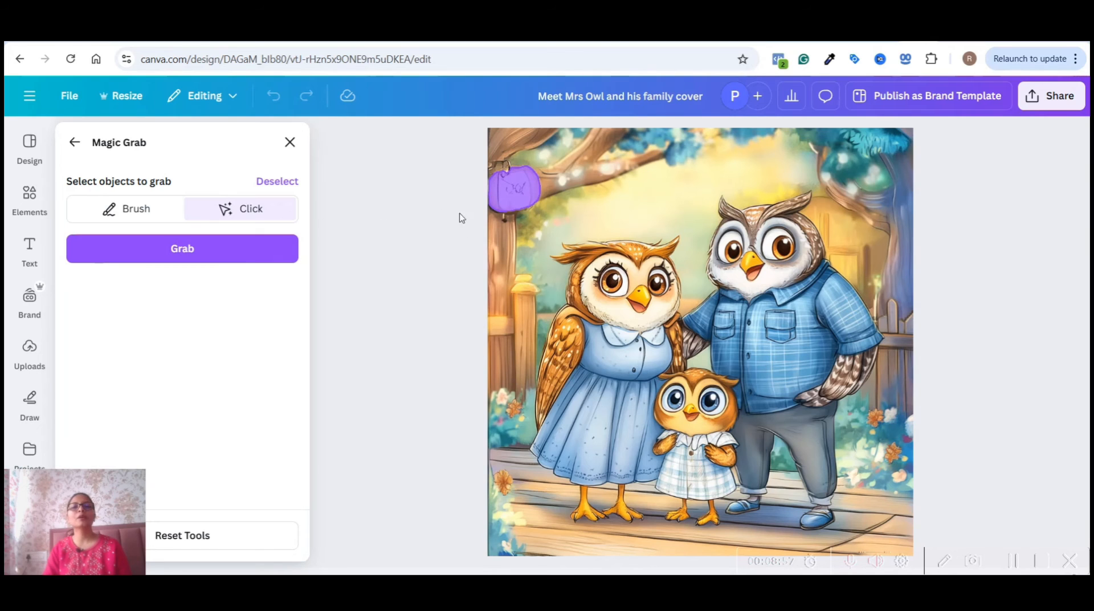
pyautogui.click(244, 257)
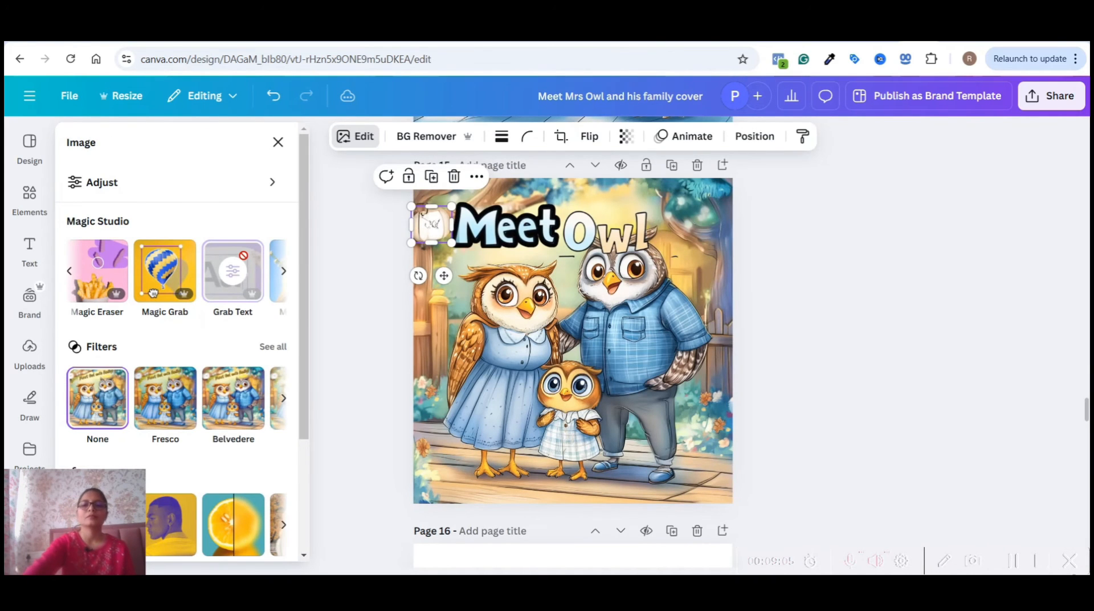
pyautogui.press('Escape')
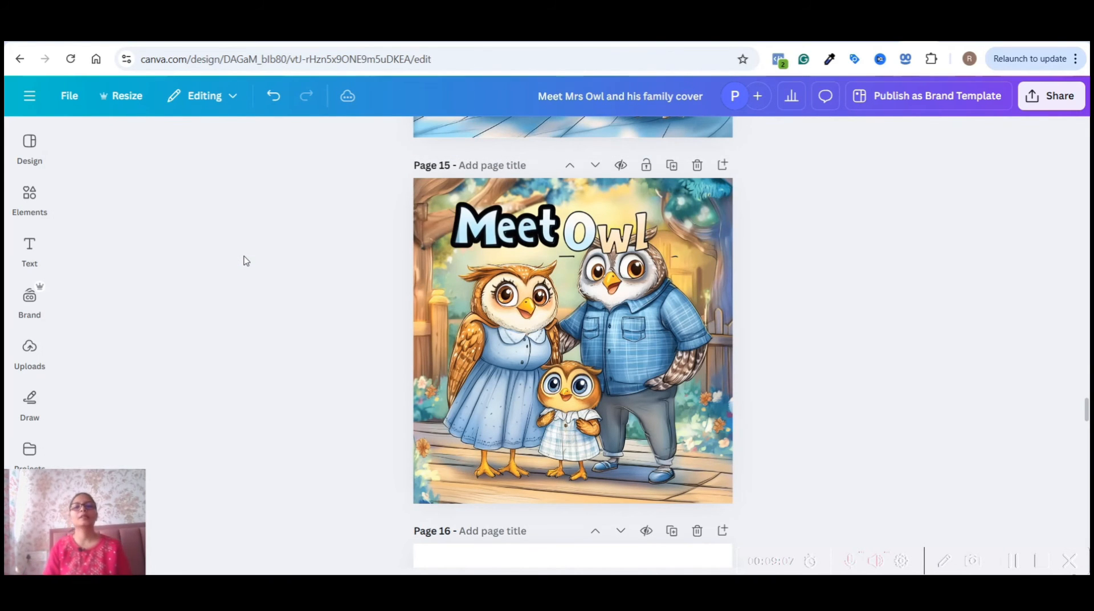
pyautogui.hotkey('ctrl', 'alt', 'p')
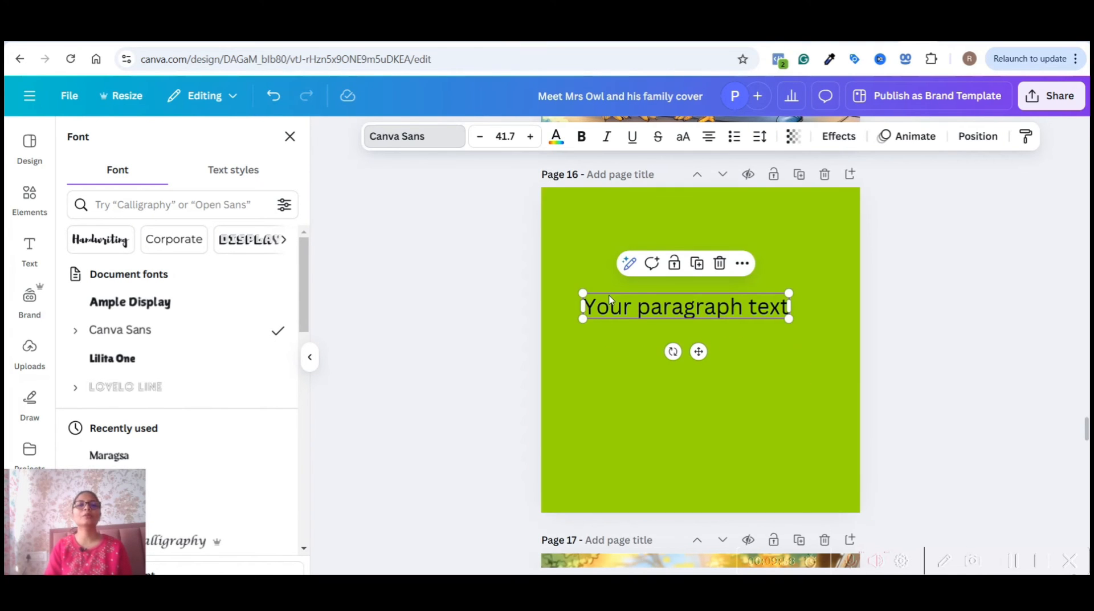
# Set the page 16 paragraph text to the Ample Display font and shift it slightly toward the middle of the page
pyautogui.click(405, 146)
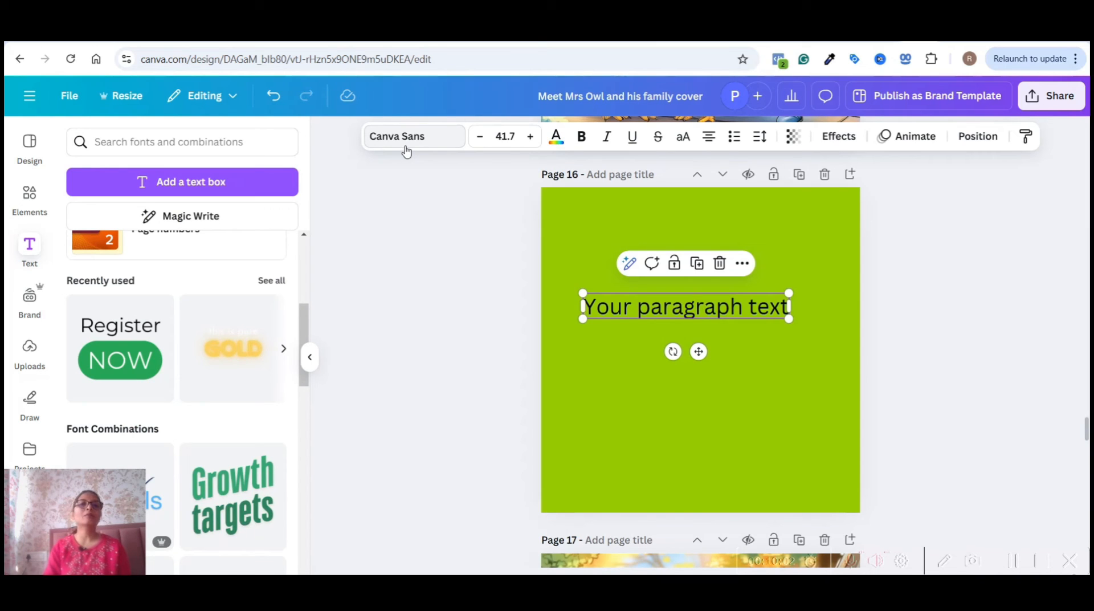
pyautogui.click(406, 149)
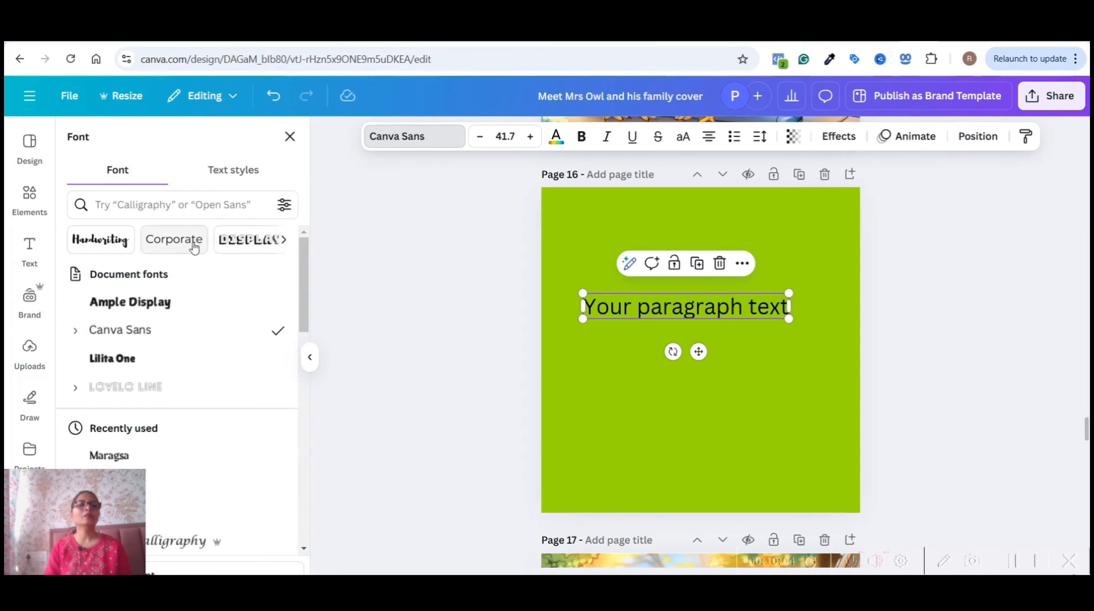
pyautogui.click(229, 244)
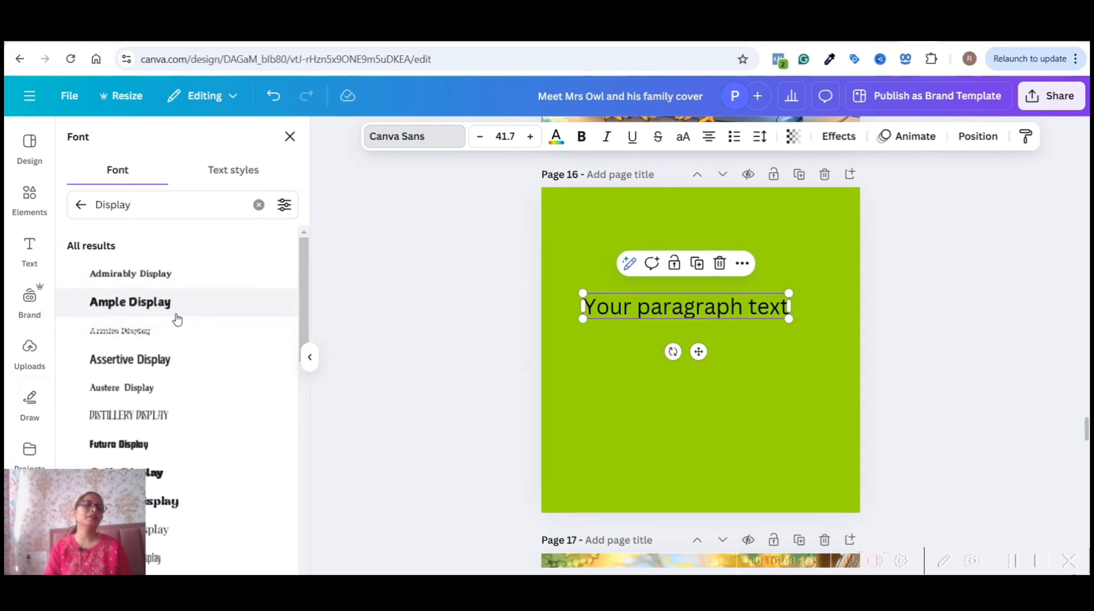
pyautogui.click(130, 302)
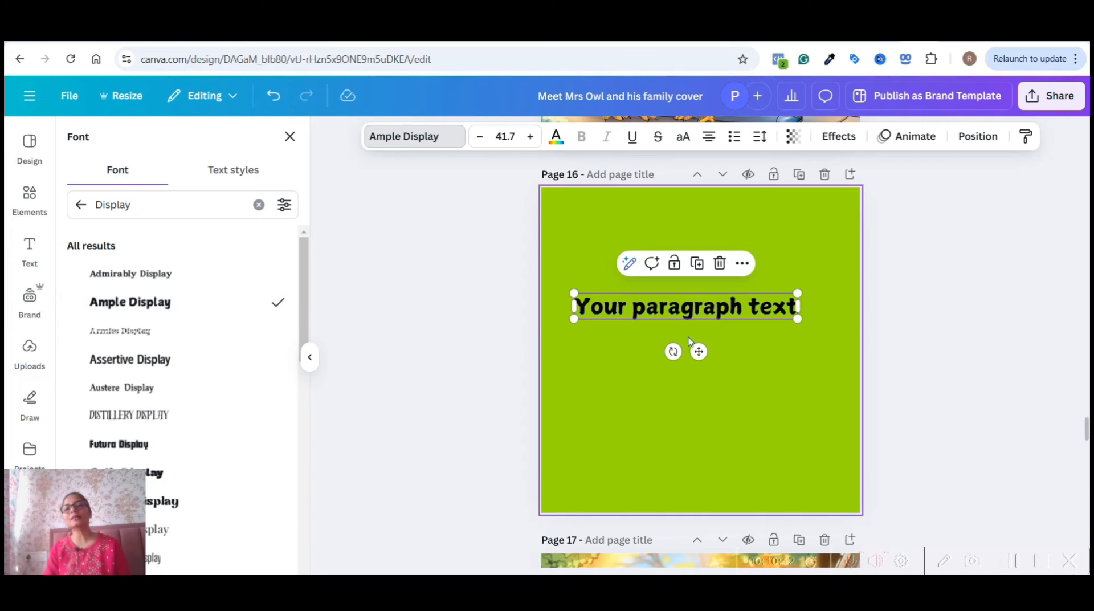
pyautogui.moveTo(702, 350); pyautogui.dragTo(712, 349)
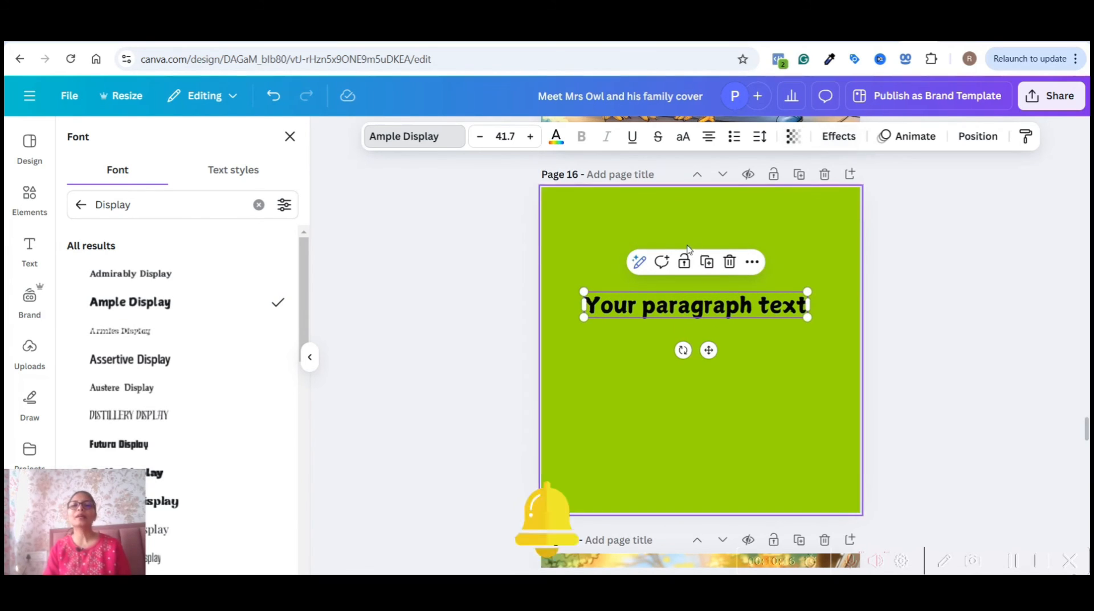
# Apply the Outline effect in white to the paragraph text on page 16
pyautogui.click(828, 140)
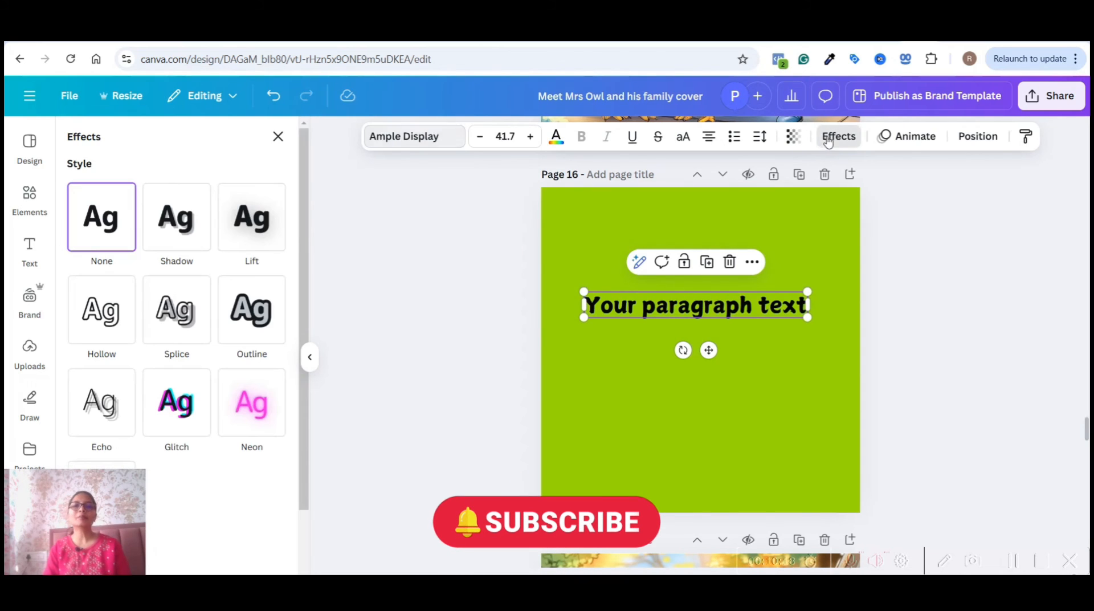
pyautogui.click(249, 330)
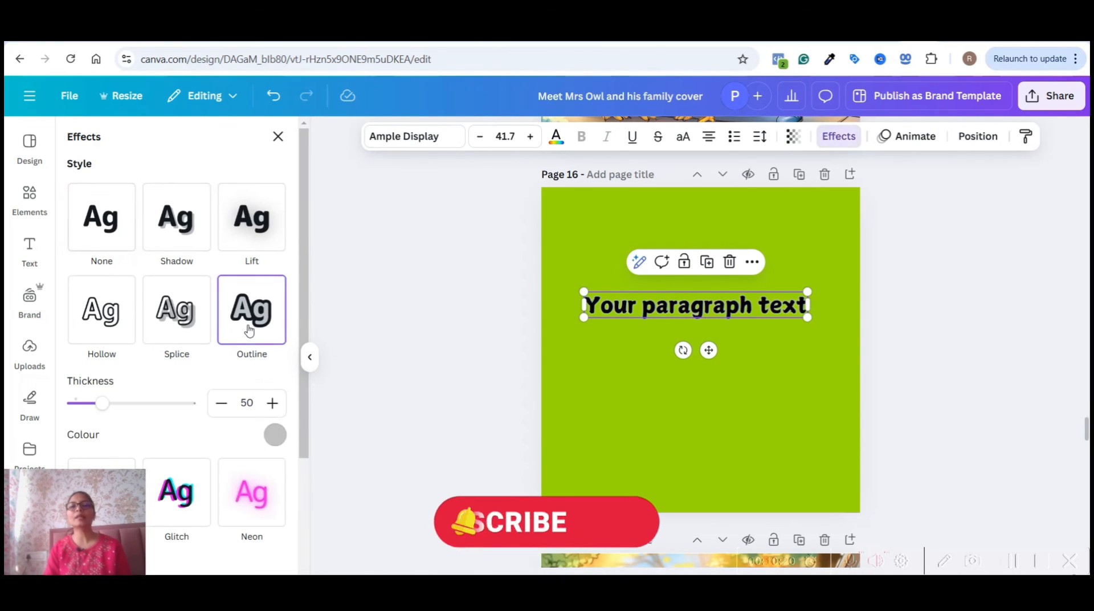
pyautogui.click(275, 435)
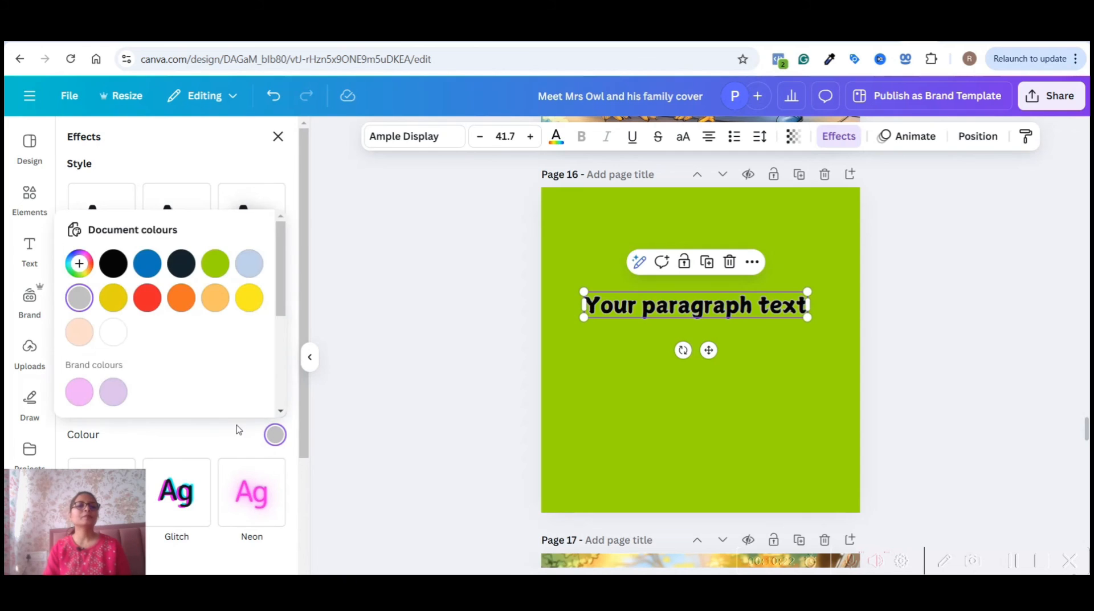
pyautogui.click(113, 333)
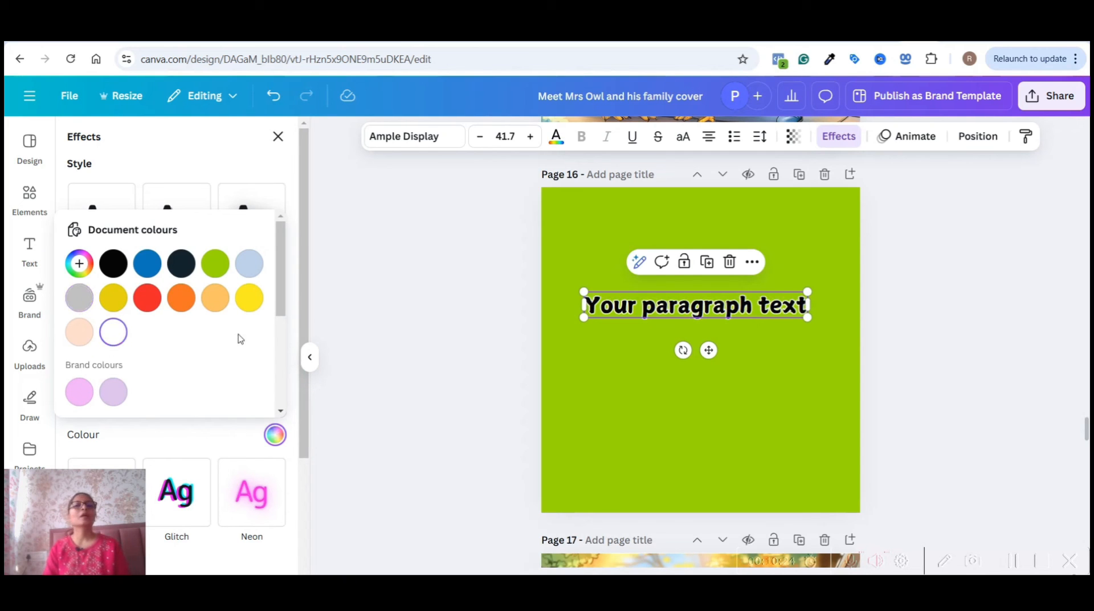
pyautogui.click(603, 321)
pyautogui.doubleClick(595, 307)
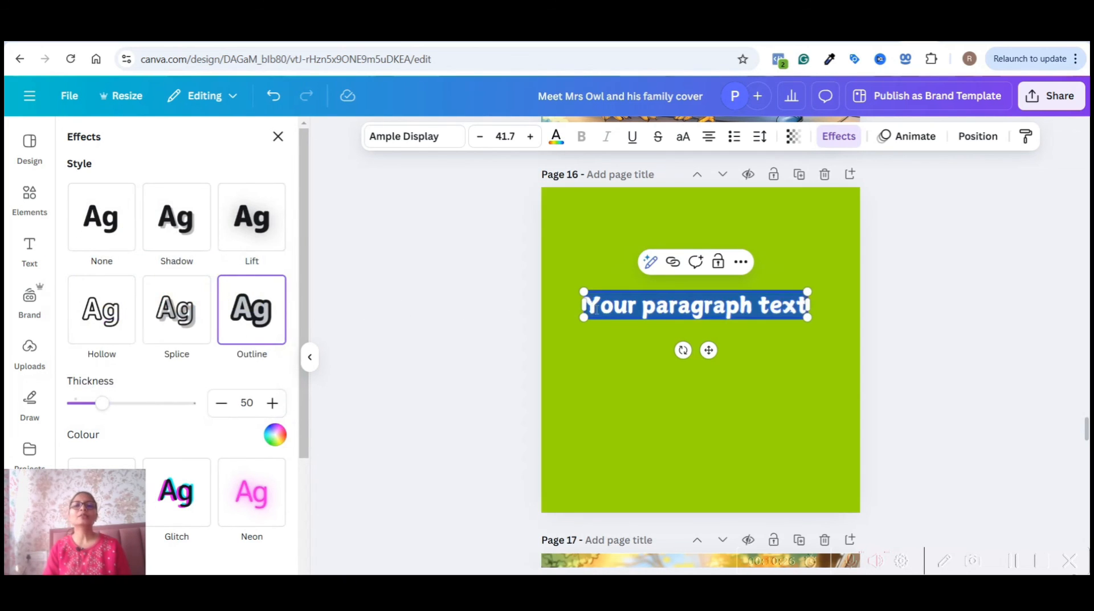
pyautogui.click(668, 370)
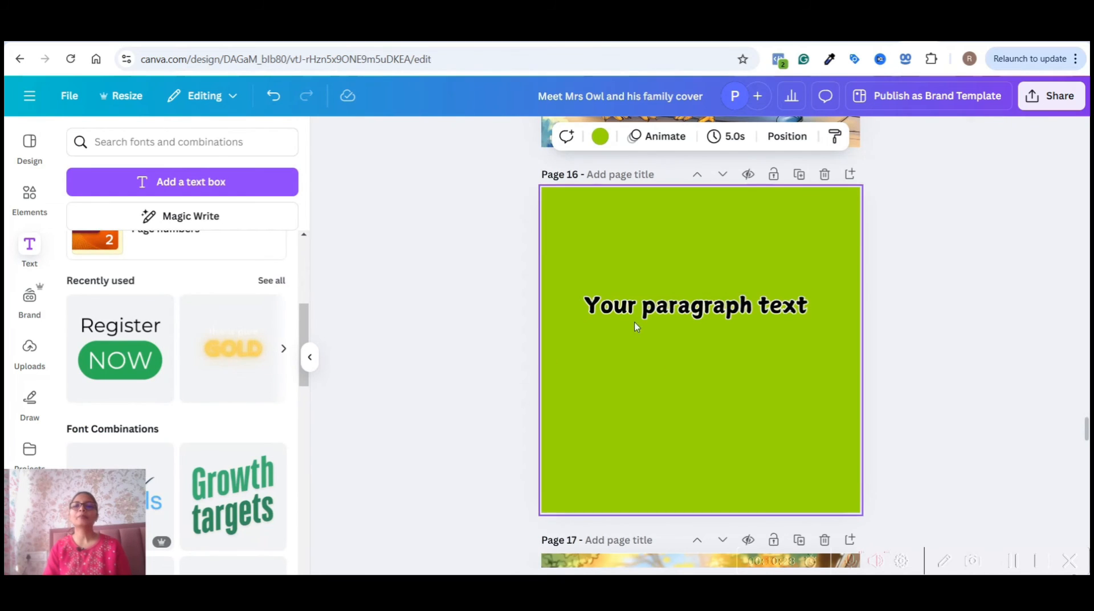
pyautogui.click(637, 301)
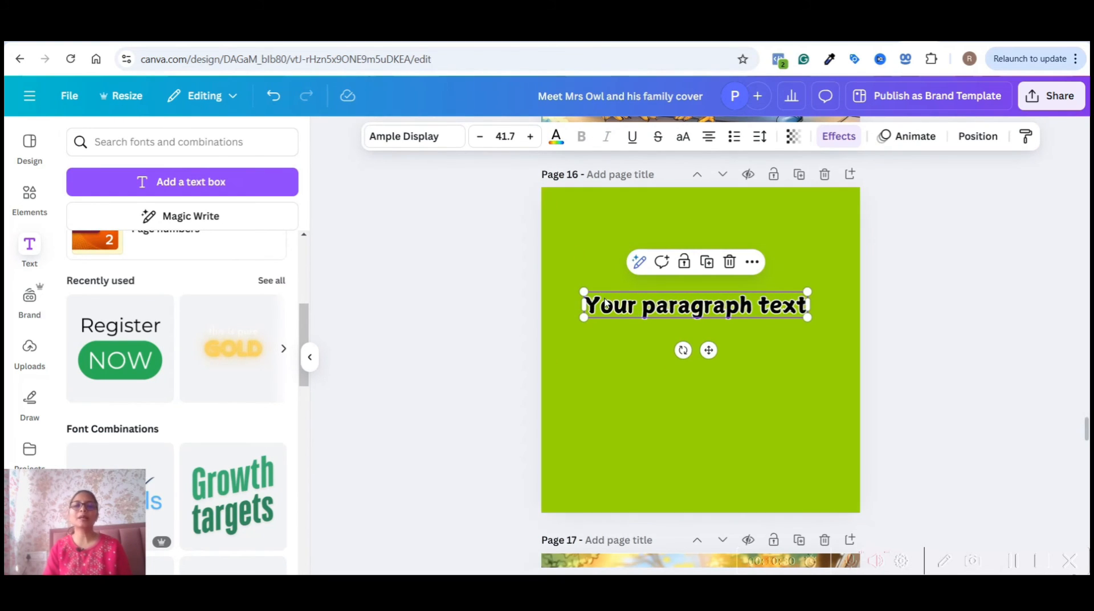
# Set the outline thickness of the page 16 paragraph text to 100 and place a duplicate of the text just below it
pyautogui.click(839, 143)
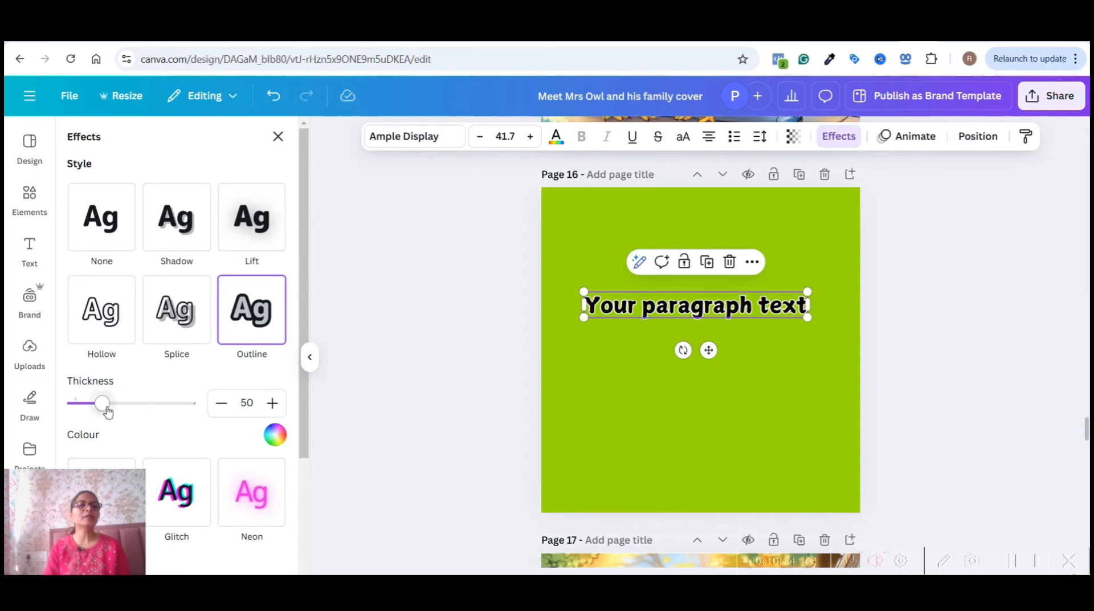
pyautogui.moveTo(107, 412); pyautogui.dragTo(129, 416)
pyautogui.moveTo(133, 418); pyautogui.dragTo(132, 420)
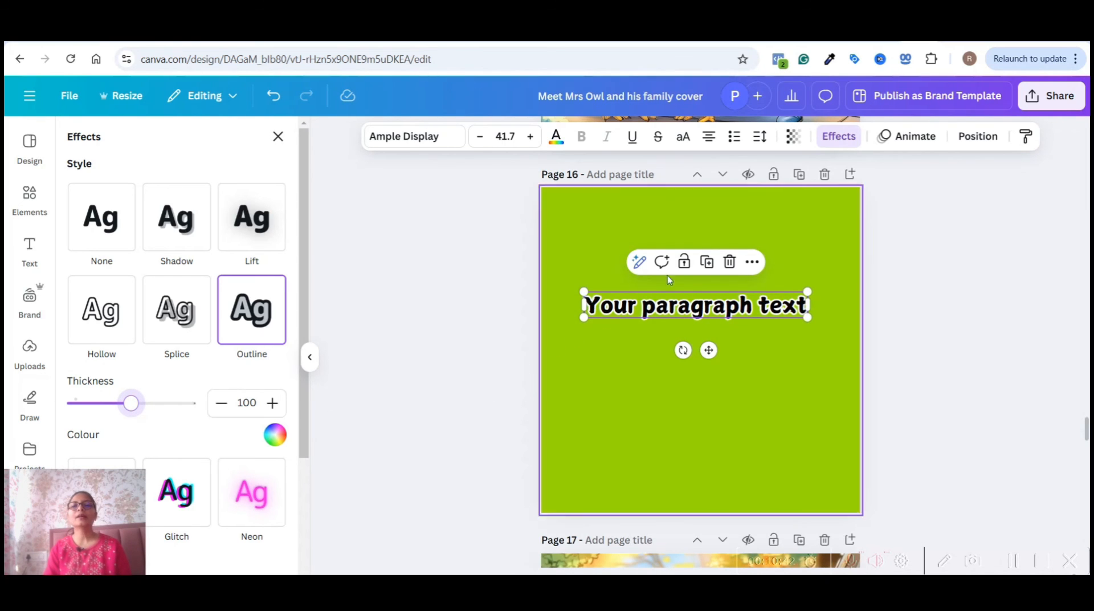
pyautogui.click(706, 261)
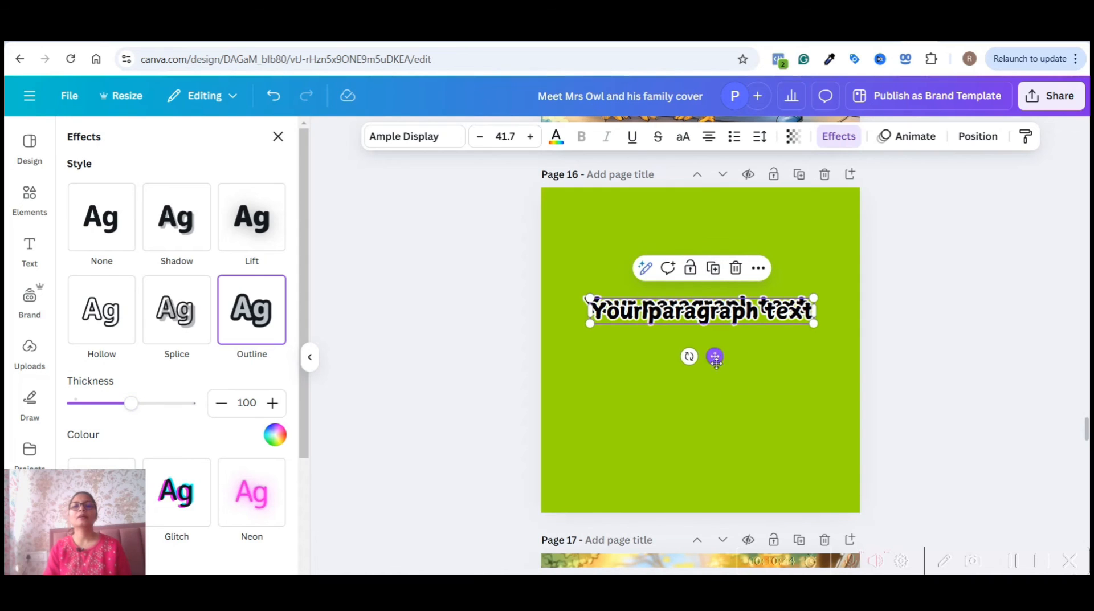
pyautogui.moveTo(715, 356); pyautogui.dragTo(717, 383)
# Change the font colour of the upper paragraph text on page 16 to white
pyautogui.click(649, 315)
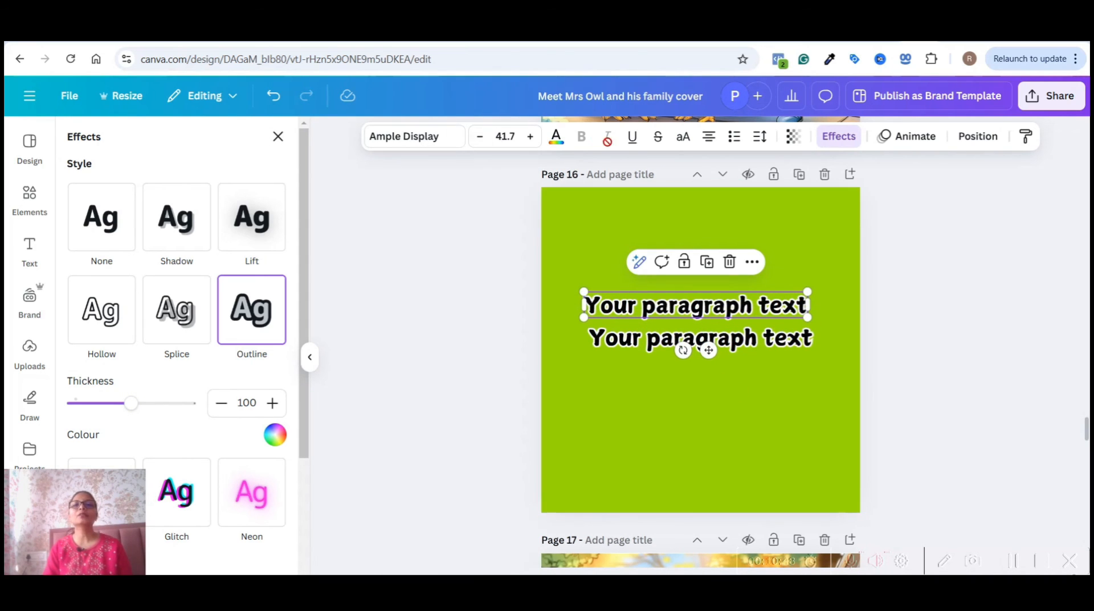
pyautogui.doubleClick(621, 296)
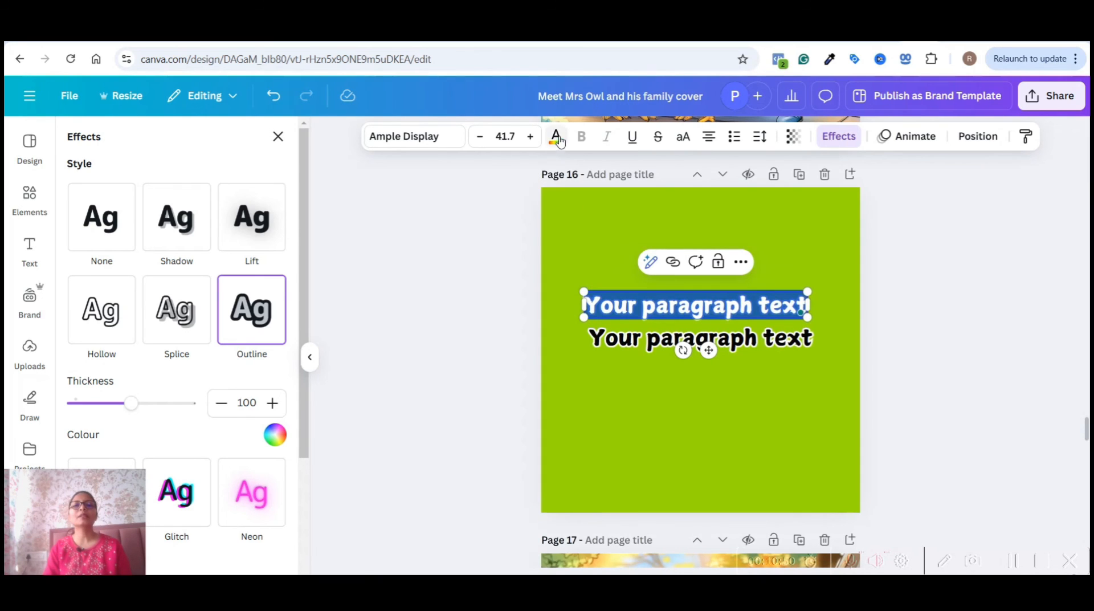
pyautogui.click(557, 138)
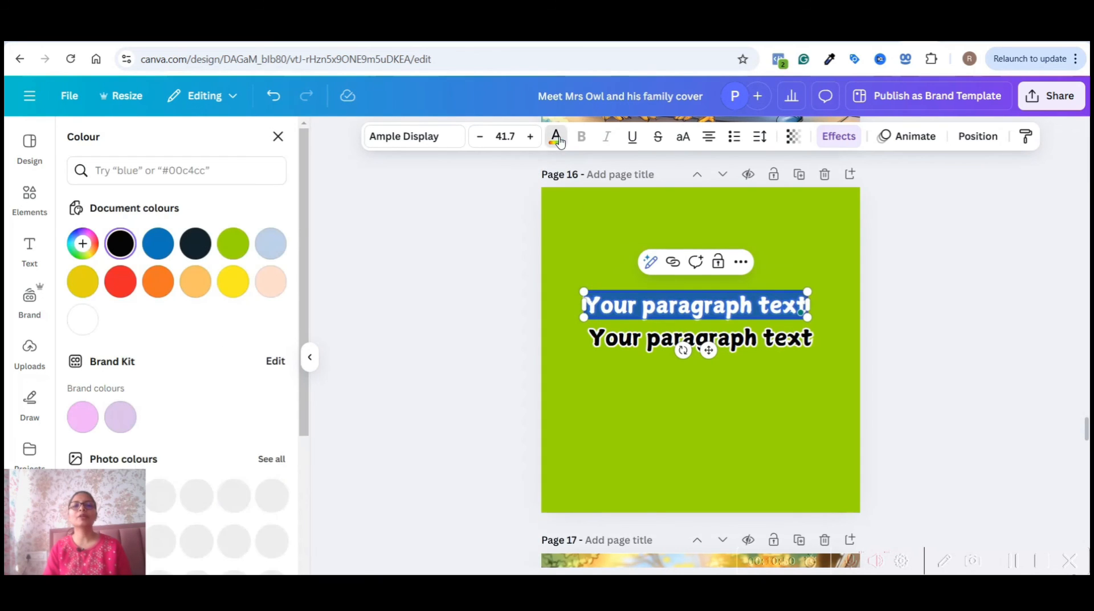
pyautogui.click(82, 321)
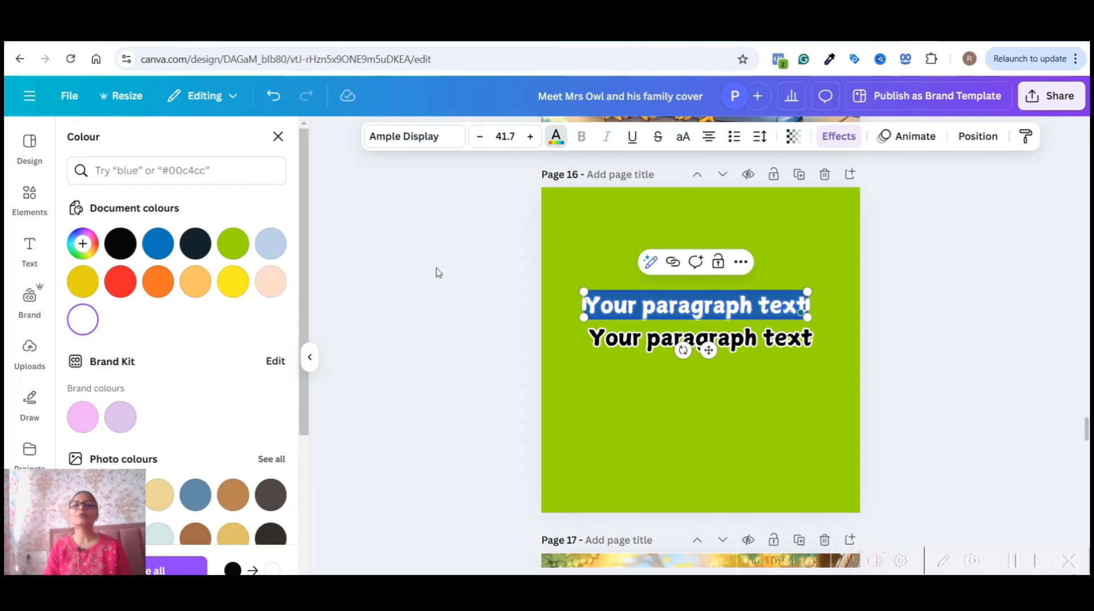
pyautogui.click(926, 283)
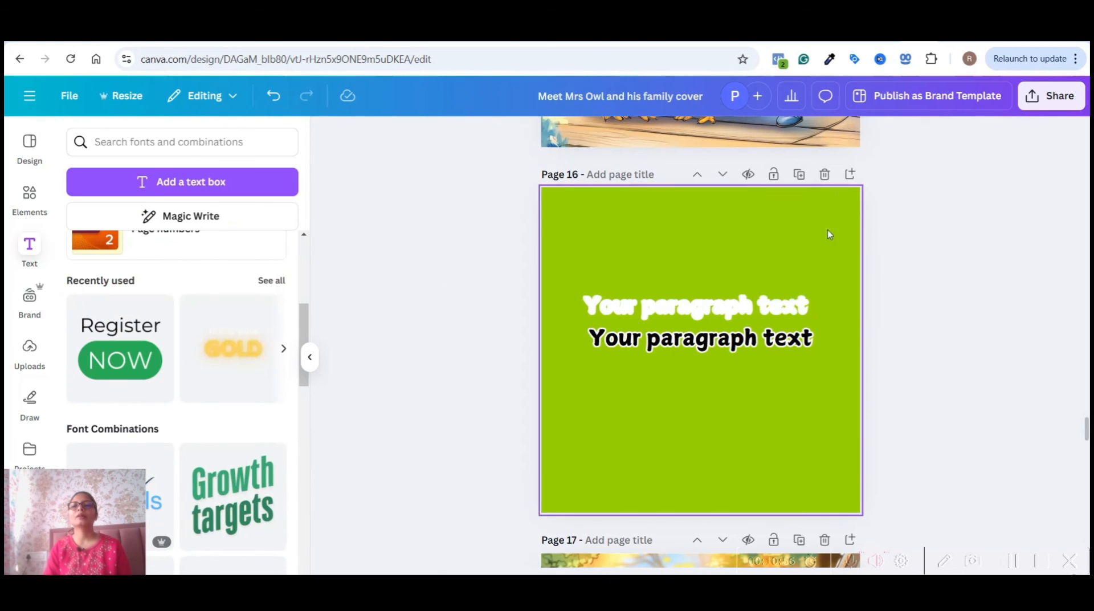
# Set the outline colour of the white text to black and stack the black copy on it with a slight offset
pyautogui.click(789, 307)
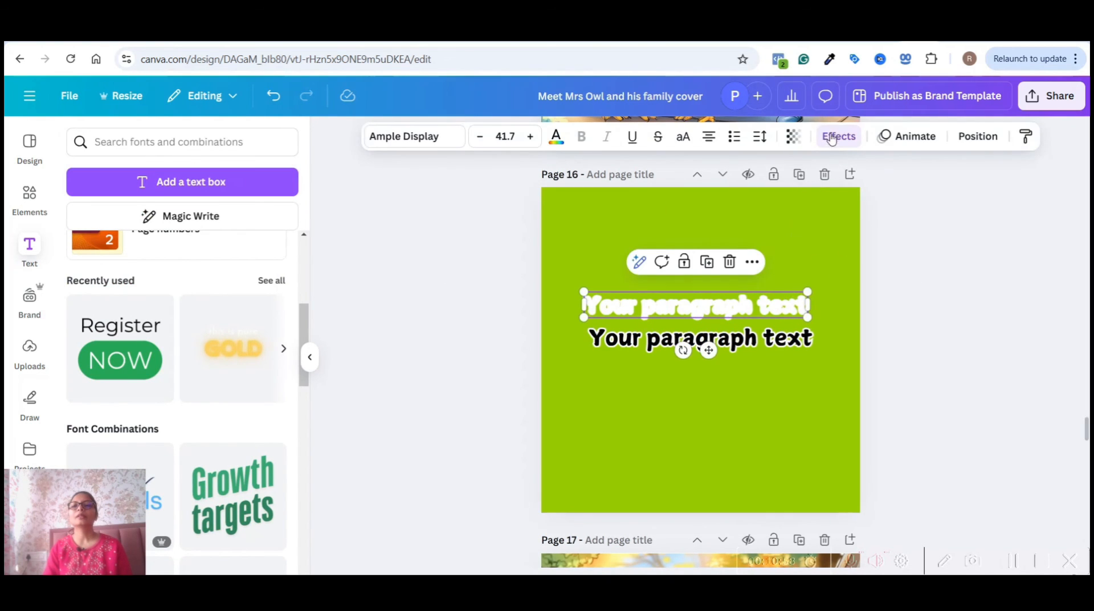
pyautogui.click(833, 142)
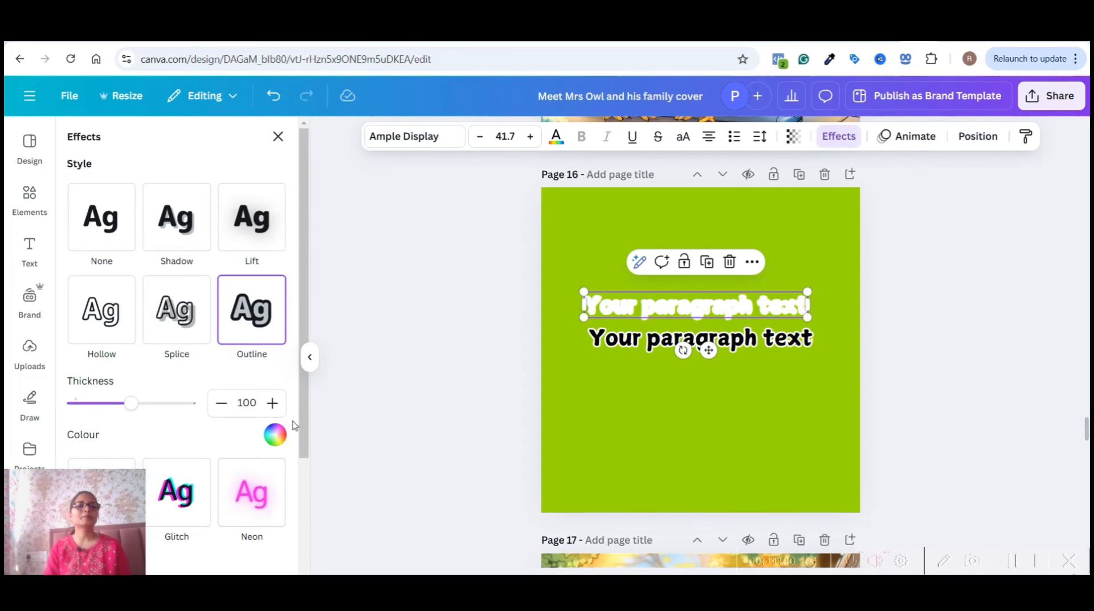
pyautogui.click(277, 435)
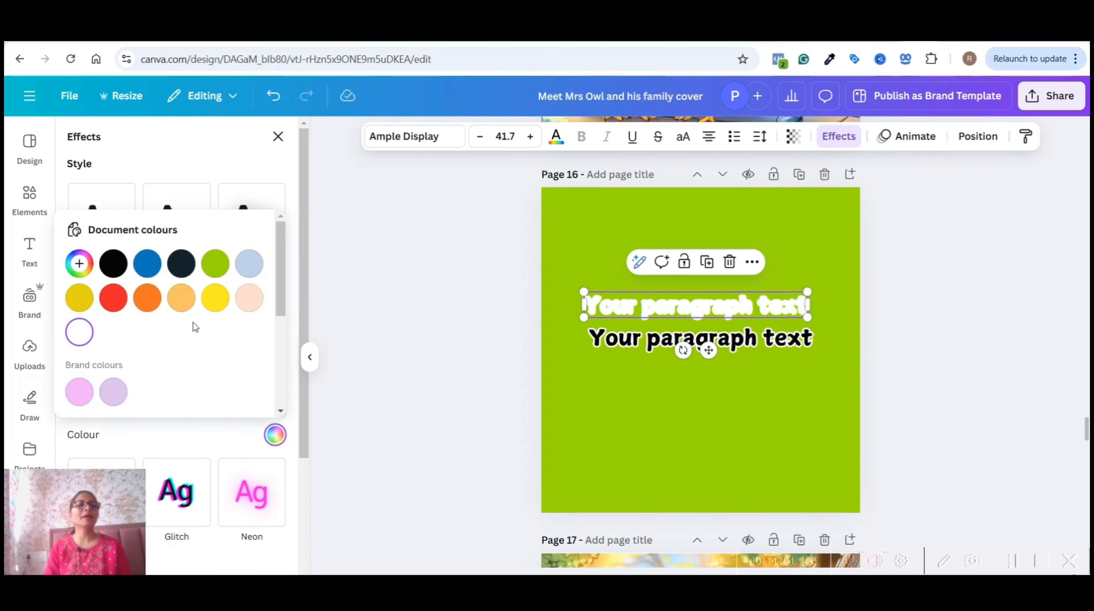
pyautogui.click(124, 270)
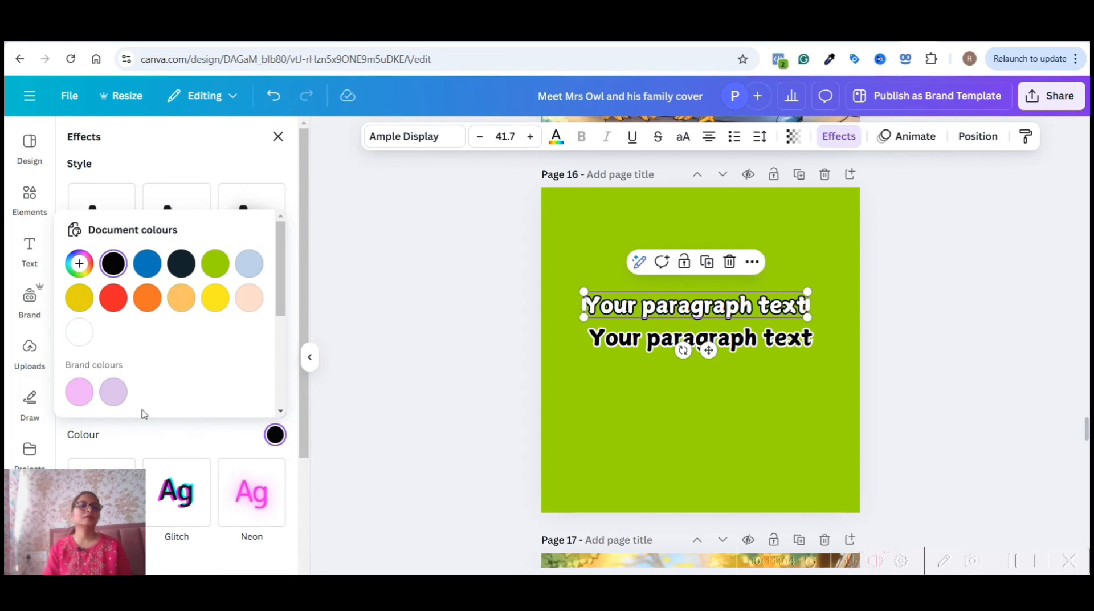
pyautogui.click(151, 447)
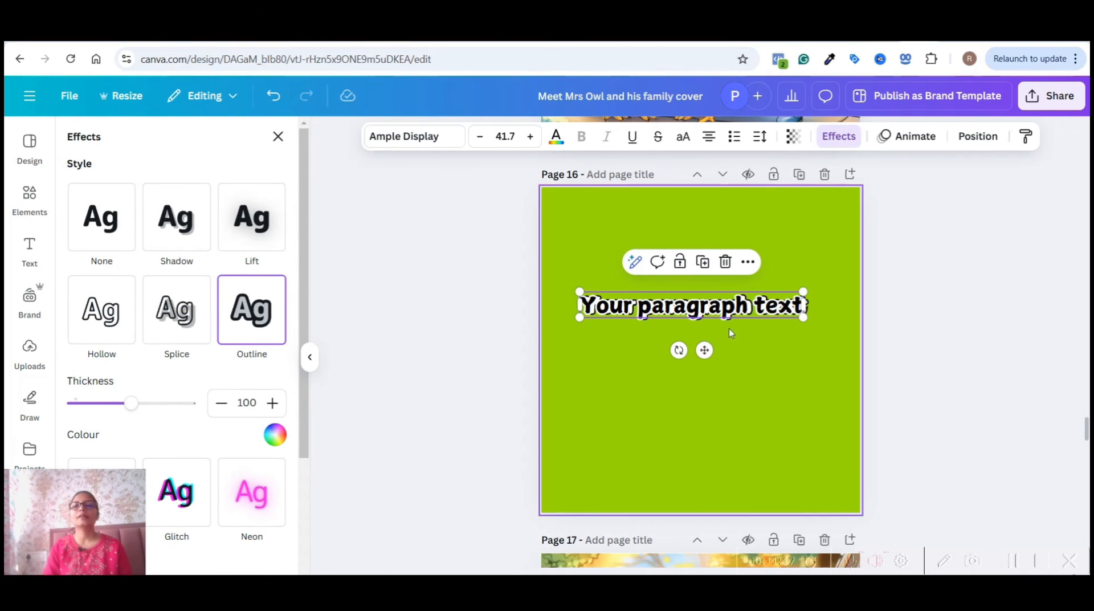
# Show the layers of page 16 and preview the stacked text full screen
pyautogui.rightClick(730, 310)
pyautogui.moveTo(764, 353)
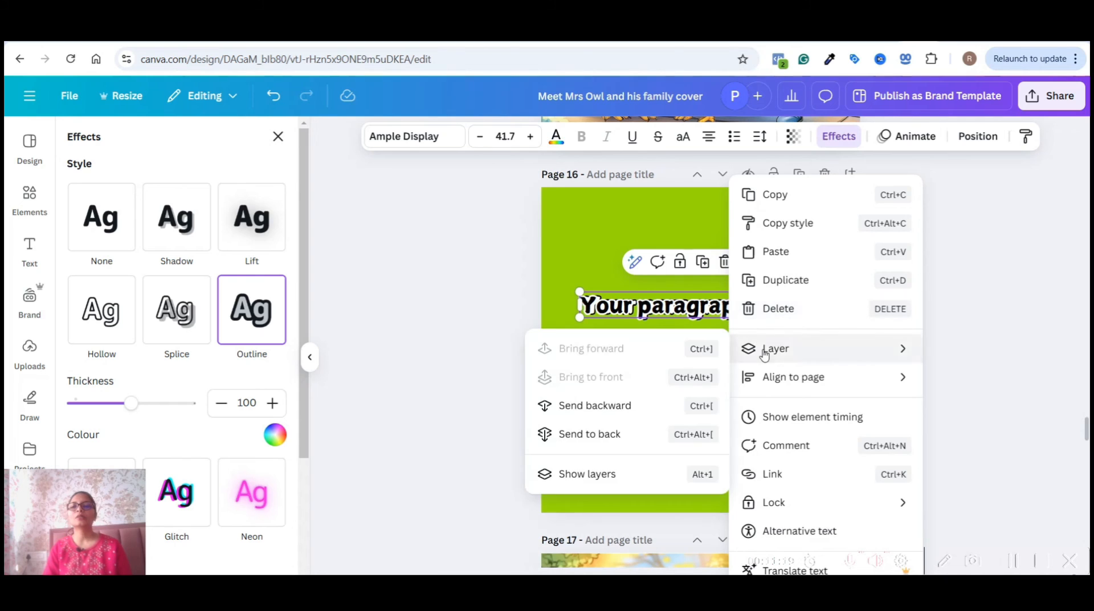
pyautogui.click(630, 472)
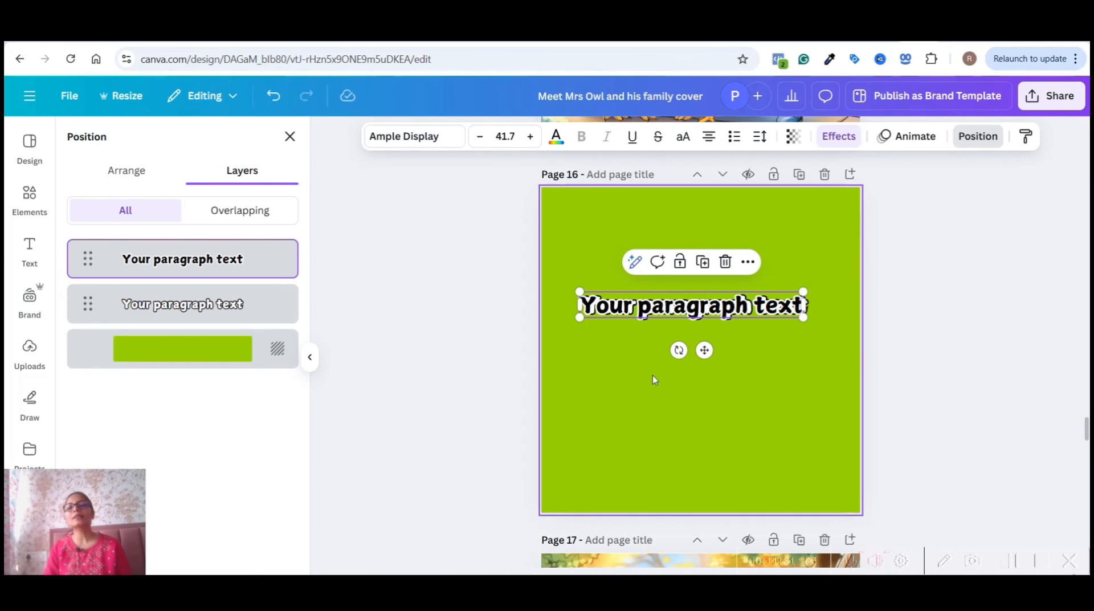
pyautogui.click(1054, 562)
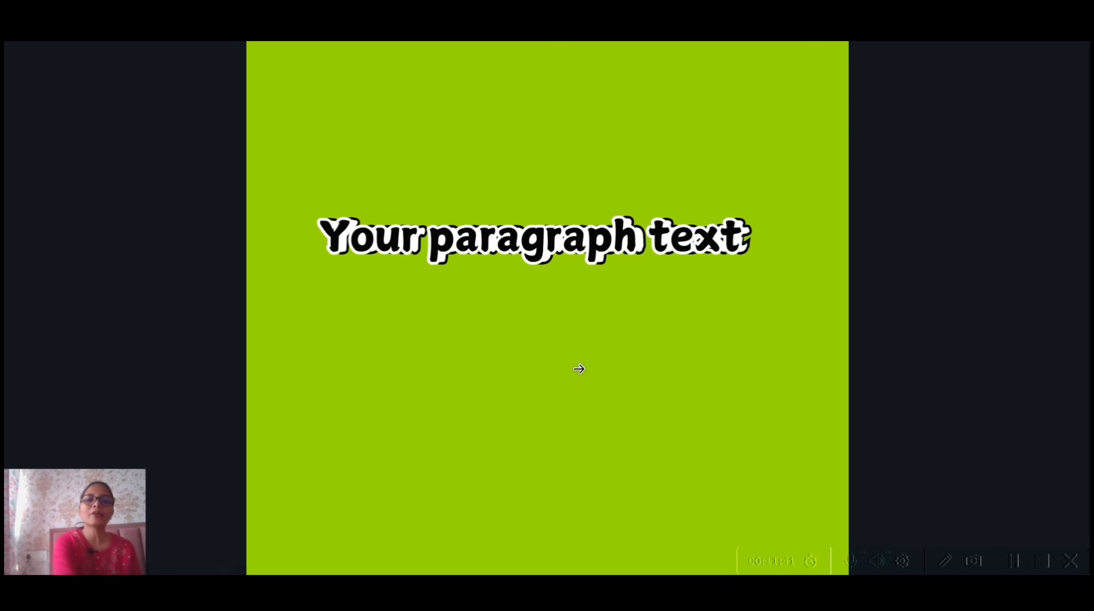
pyautogui.press('Escape')
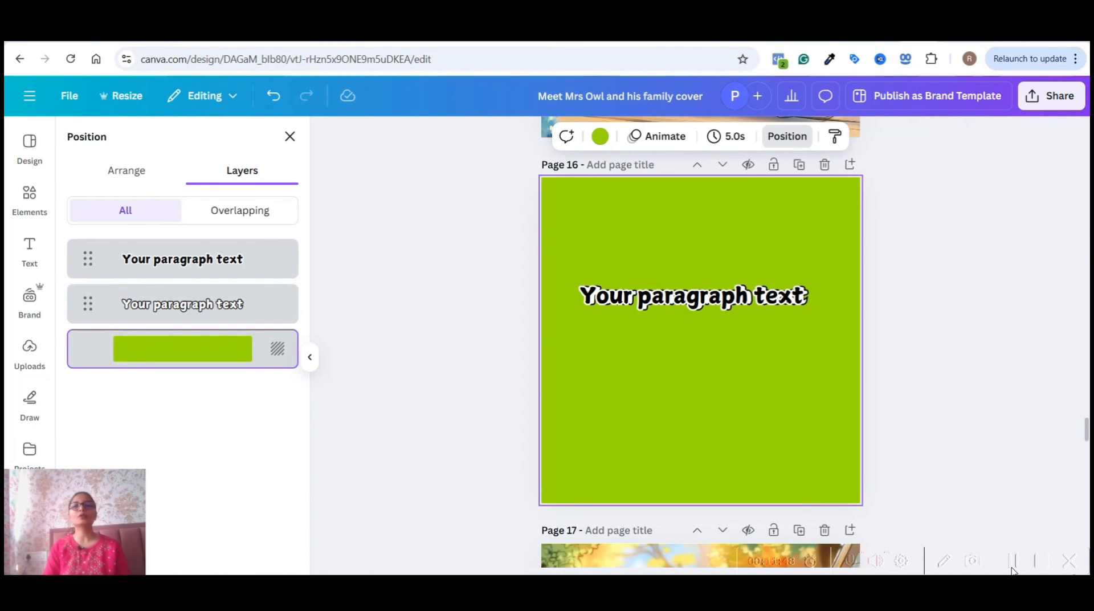
# Paste another copy of the black outlined text below the stacked title on page 16 and duplicate the page
pyautogui.hotkey('ctrl', 'v')
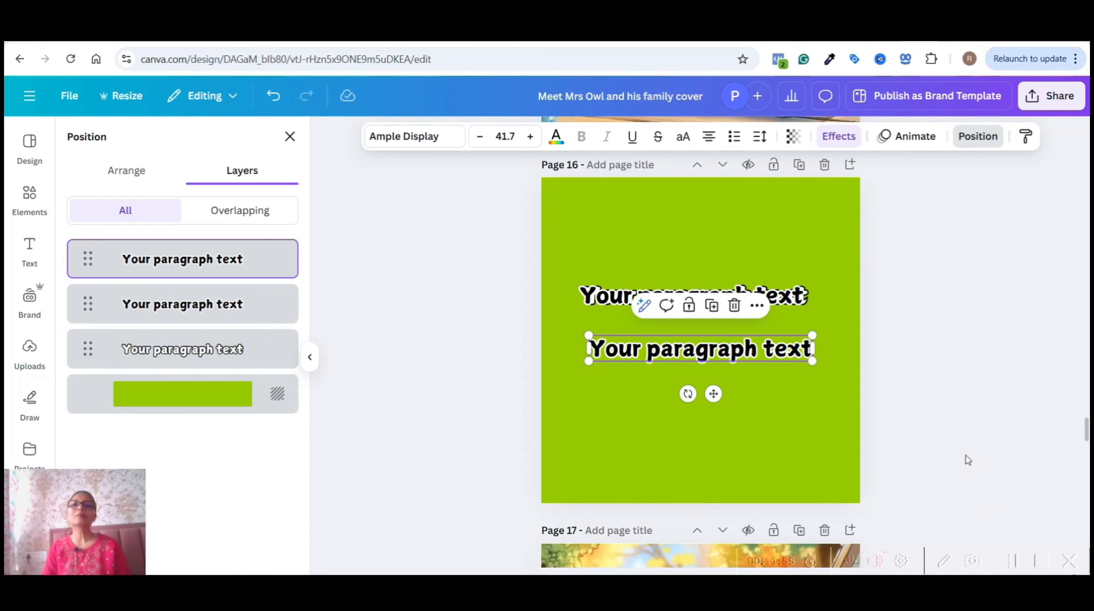
pyautogui.click(806, 167)
pyautogui.click(773, 351)
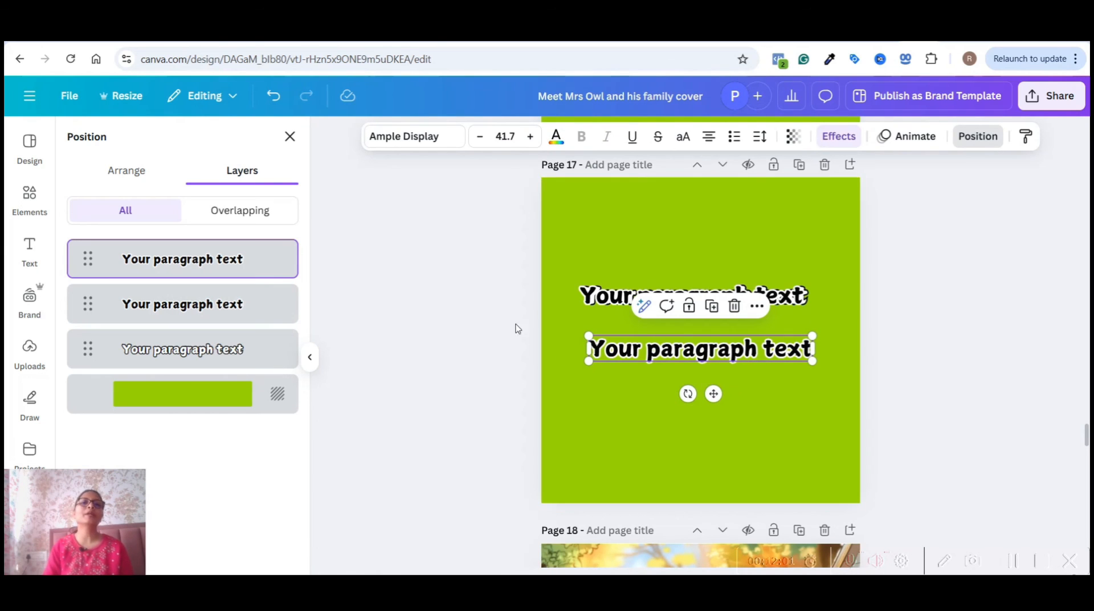
# Apply the Background effect in black to the lower paragraph text on page 17
pyautogui.doubleClick(642, 343)
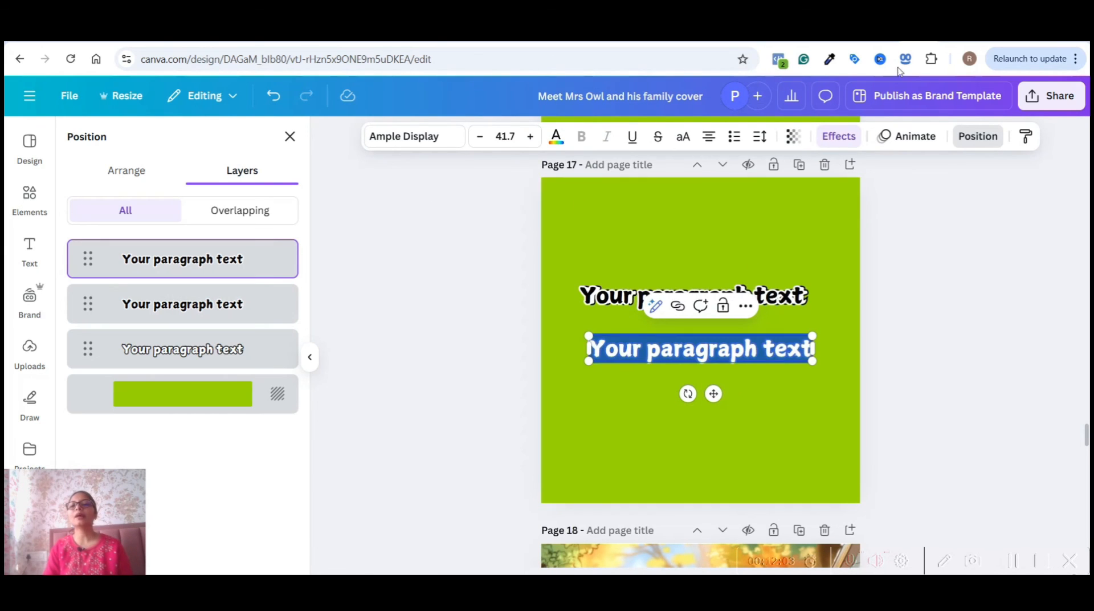
pyautogui.click(835, 136)
pyautogui.click(240, 321)
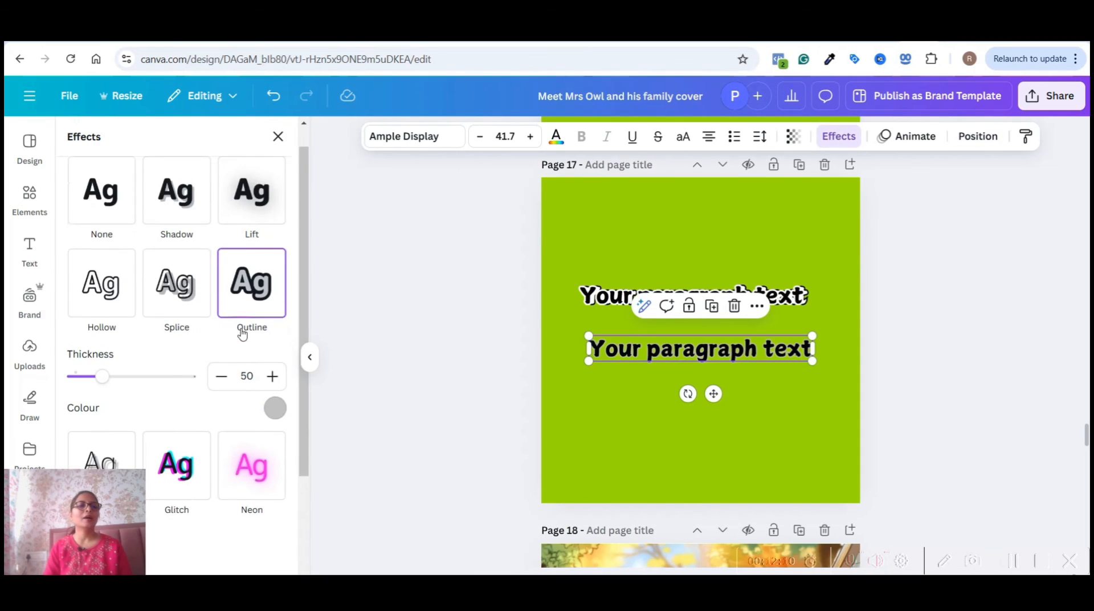
pyautogui.scroll(-3, 240, 336)
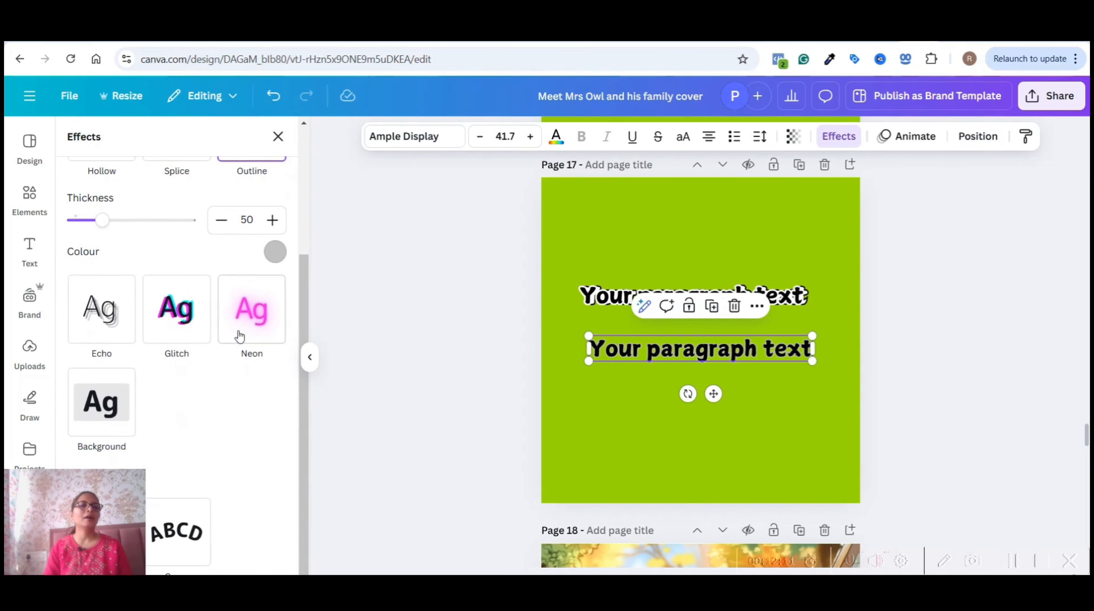
pyautogui.click(91, 429)
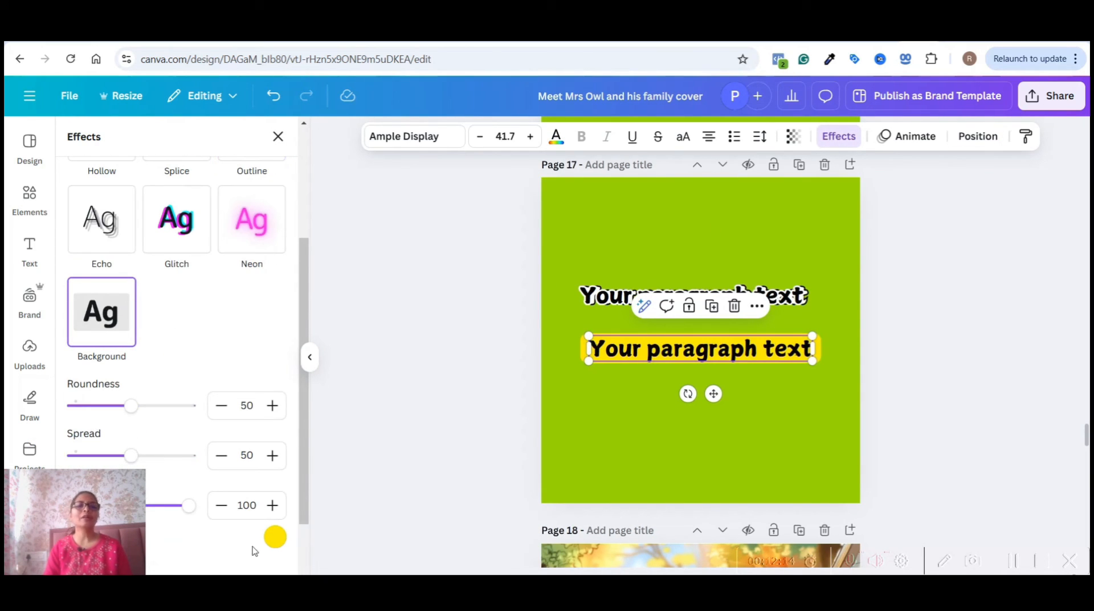
pyautogui.click(271, 538)
pyautogui.scroll(-3, 241, 452)
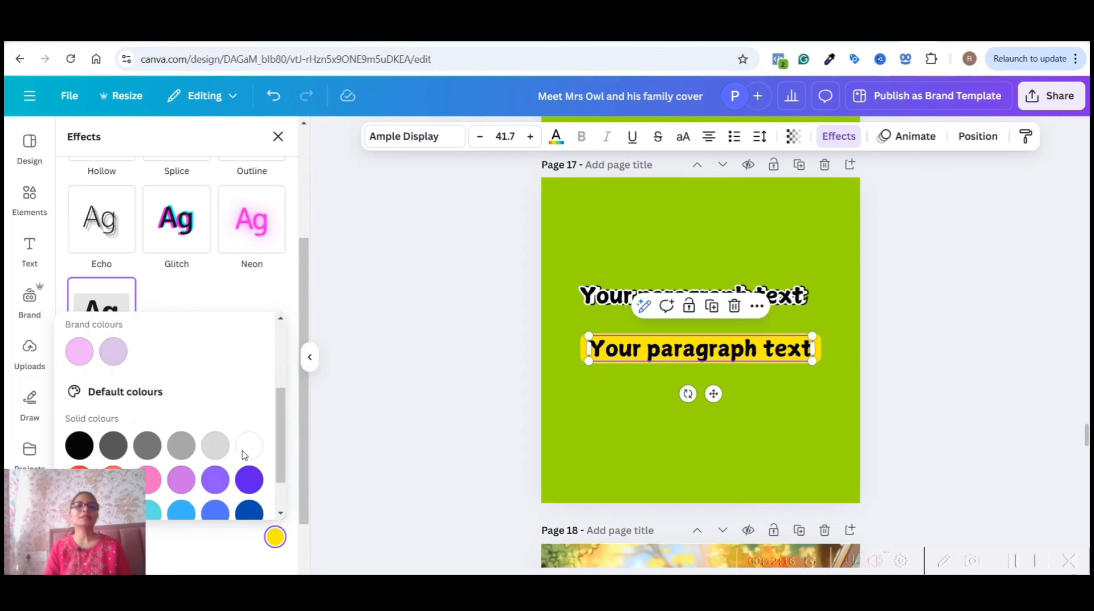
pyautogui.scroll(-1, 226, 437)
pyautogui.scroll(-1, 220, 442)
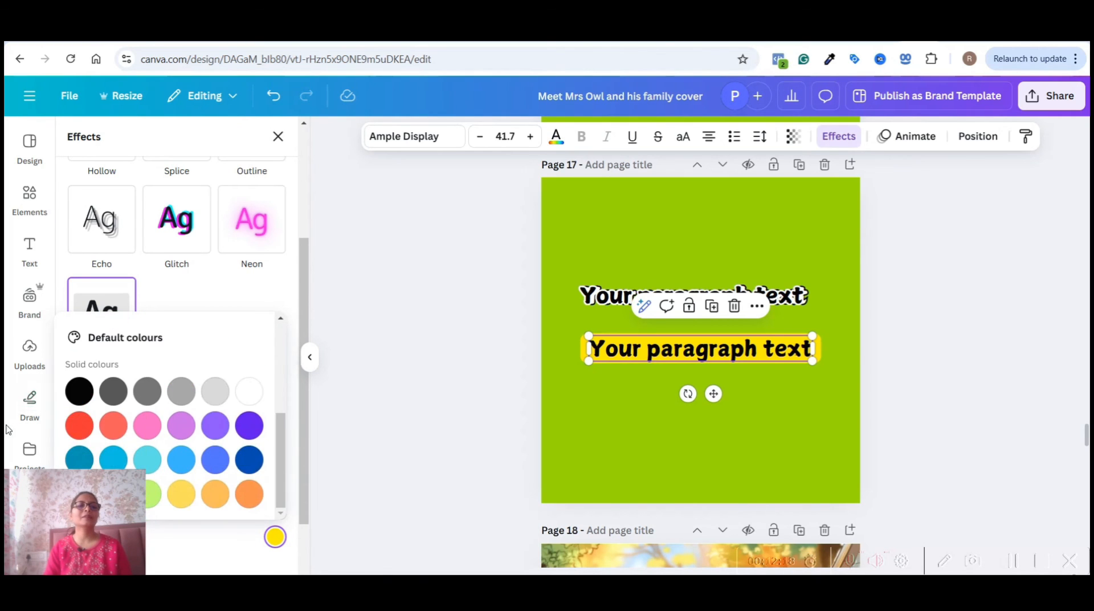
pyautogui.click(83, 399)
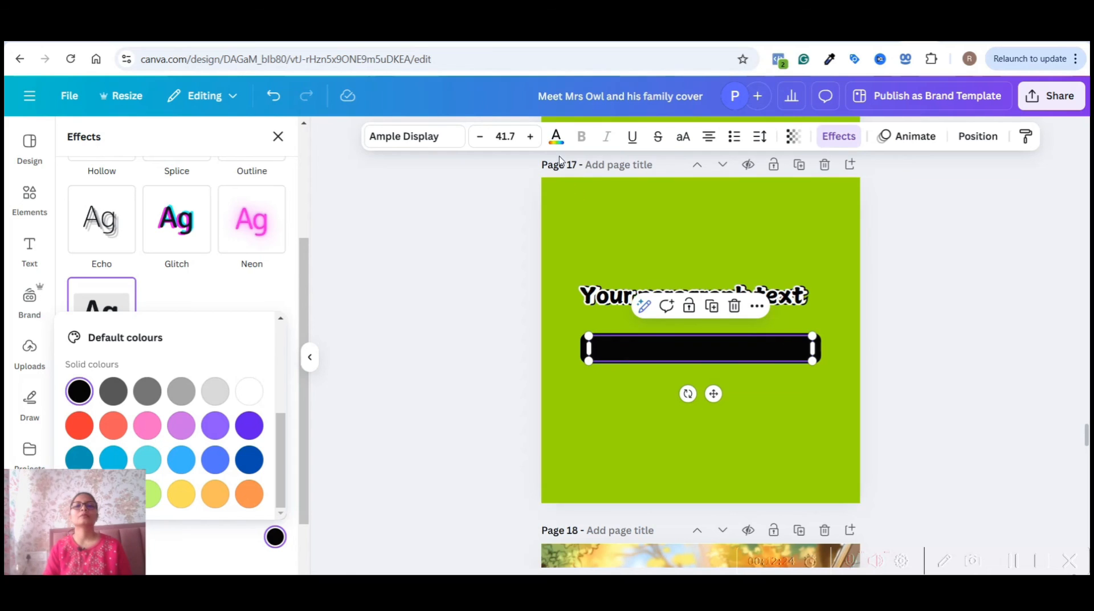
# Change the font colour of the black-background text to white and move it up over the stacked title
pyautogui.click(556, 138)
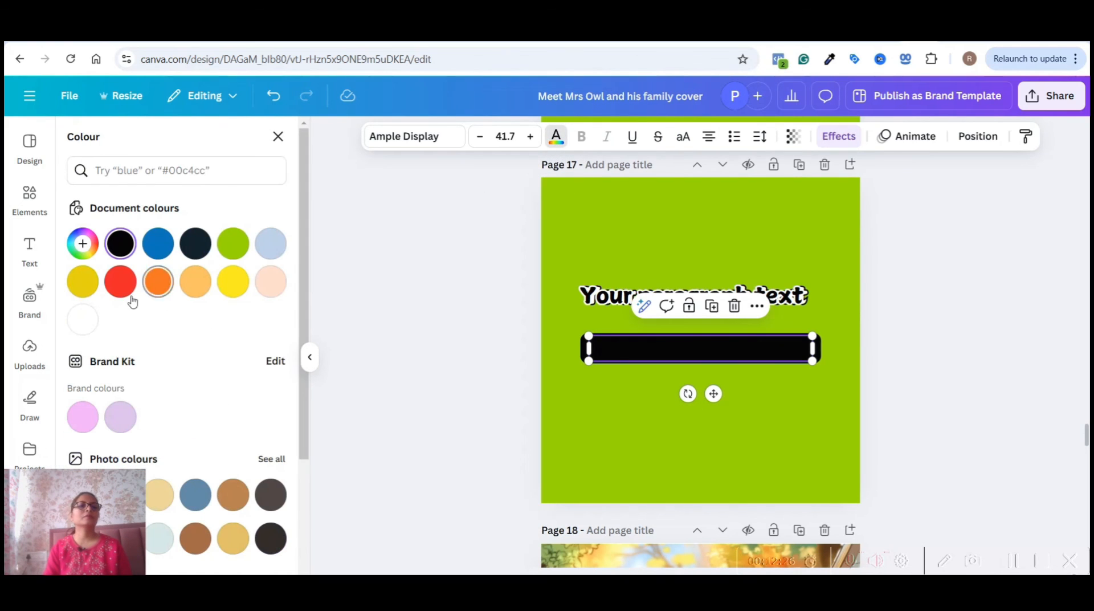
pyautogui.click(90, 318)
pyautogui.moveTo(713, 393); pyautogui.dragTo(706, 341)
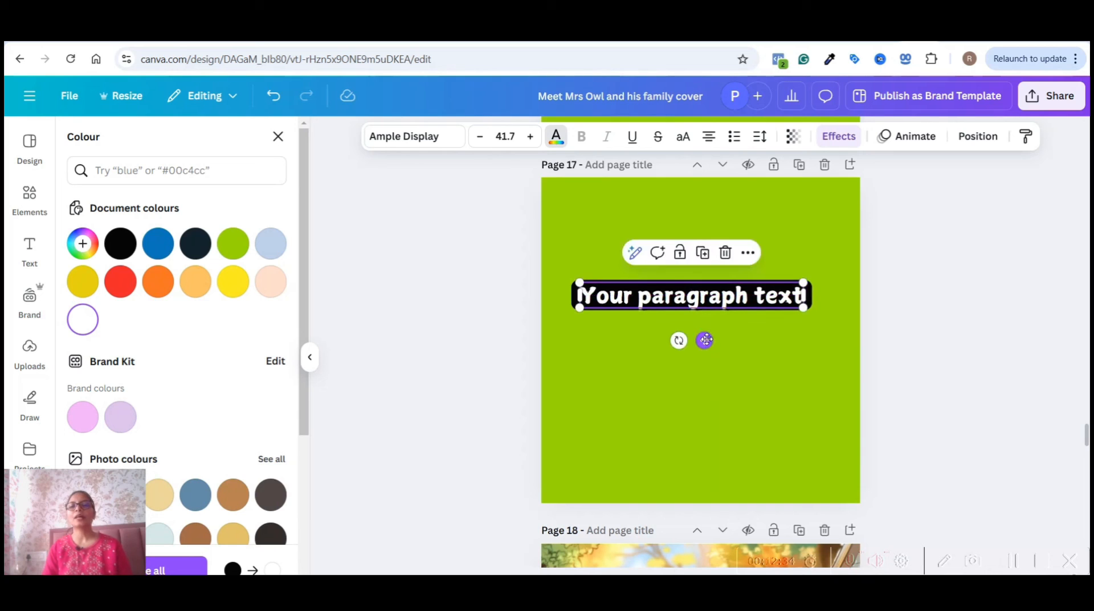
# Reorder the black-background text beneath the other two text layers on page 17 and preview the page full screen
pyautogui.rightClick(706, 340)
pyautogui.moveTo(736, 349)
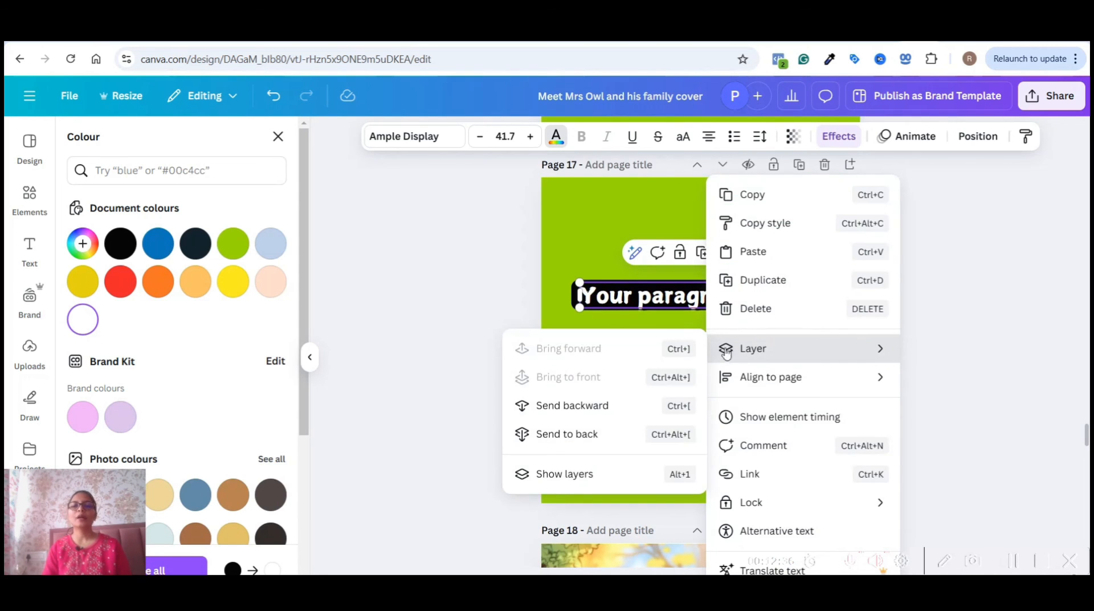
pyautogui.click(574, 485)
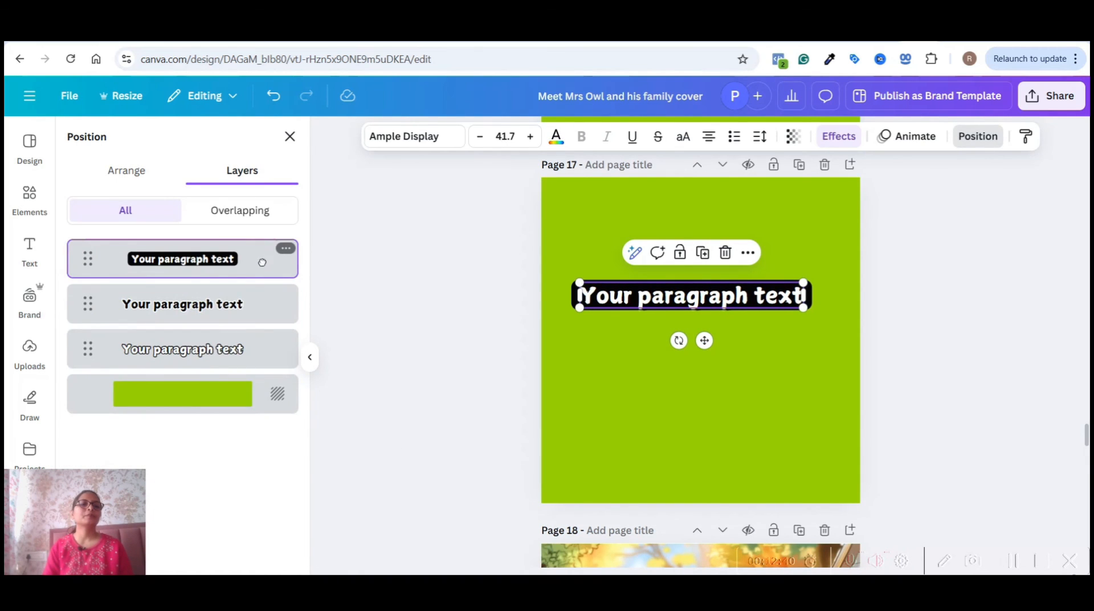
pyautogui.moveTo(264, 259); pyautogui.dragTo(264, 366)
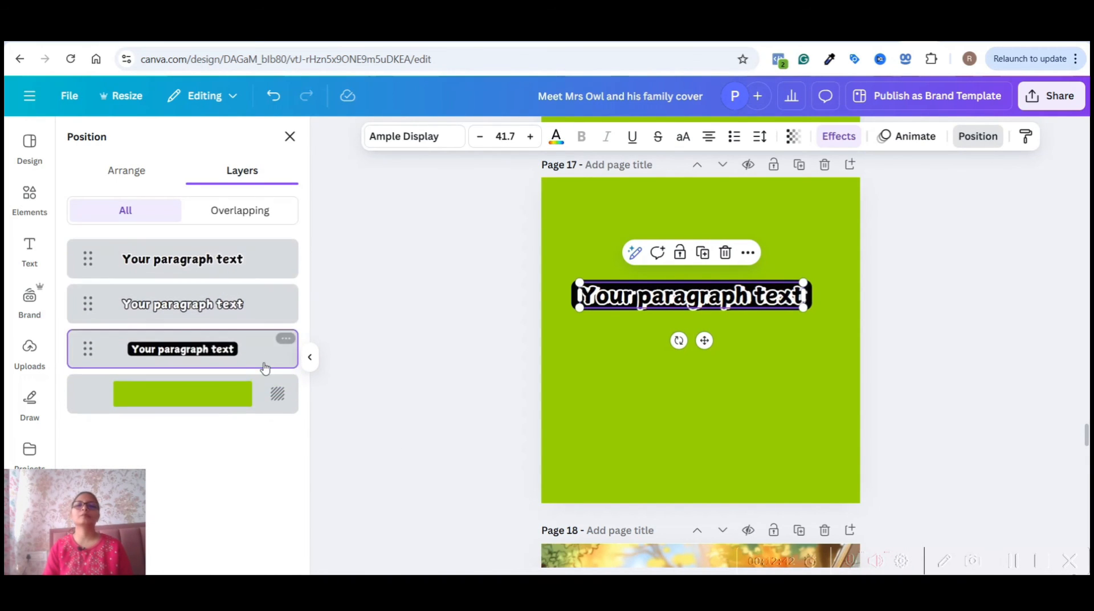
pyautogui.hotkey('ctrl', 'alt', 'p')
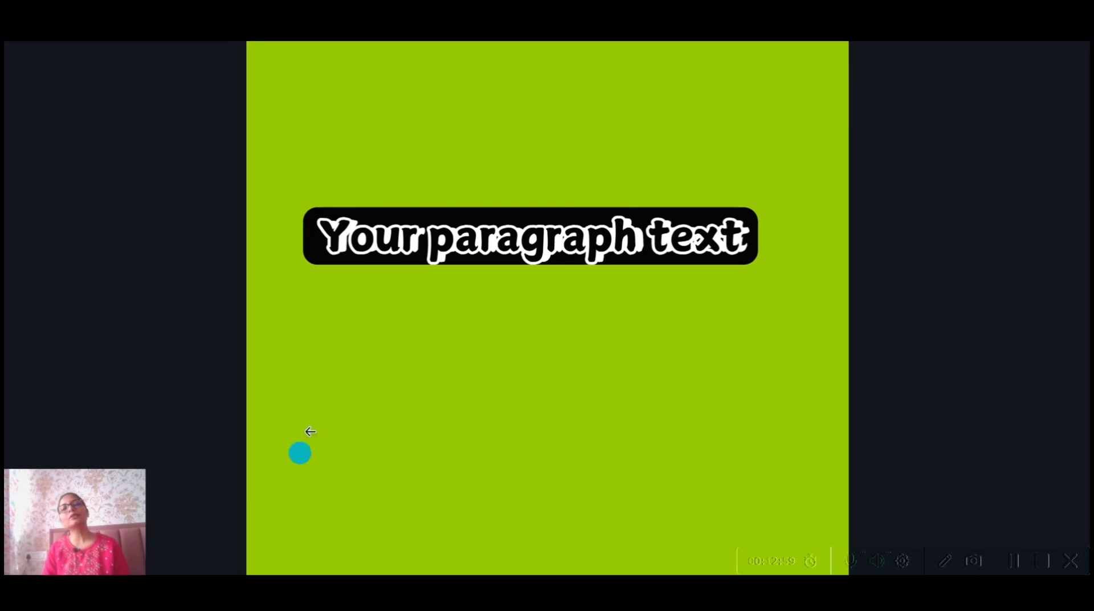